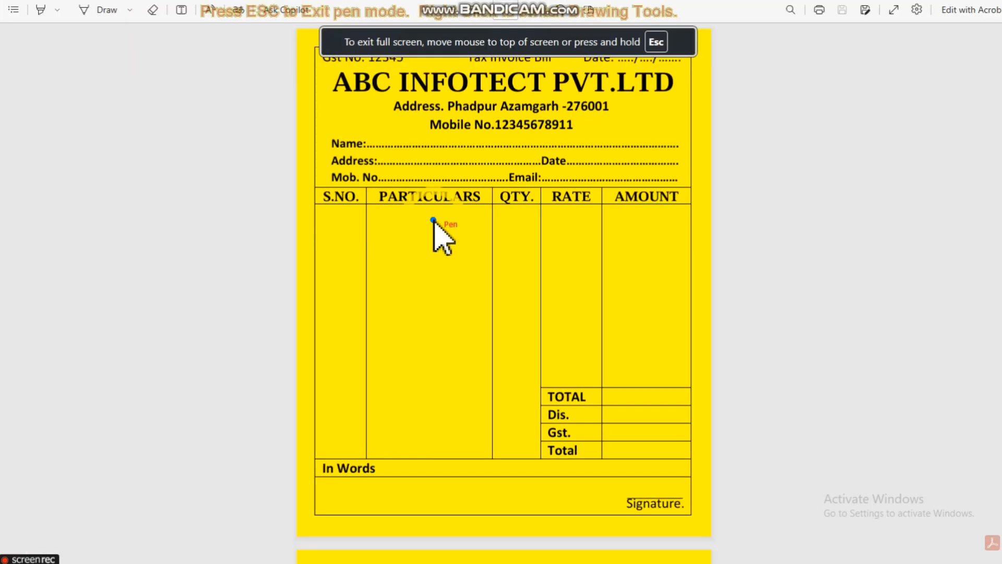
right_click(335, 83)
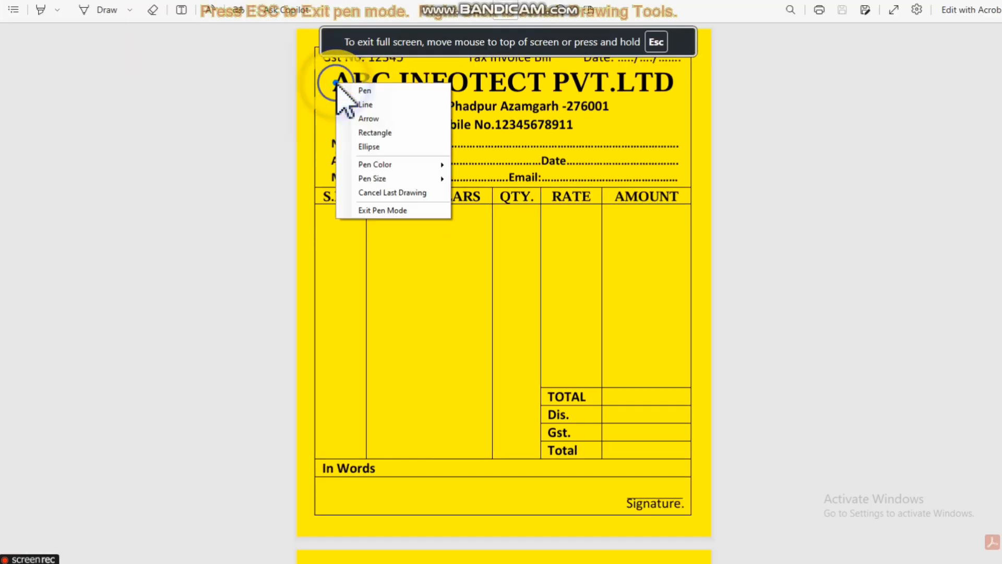
left_click(360, 129)
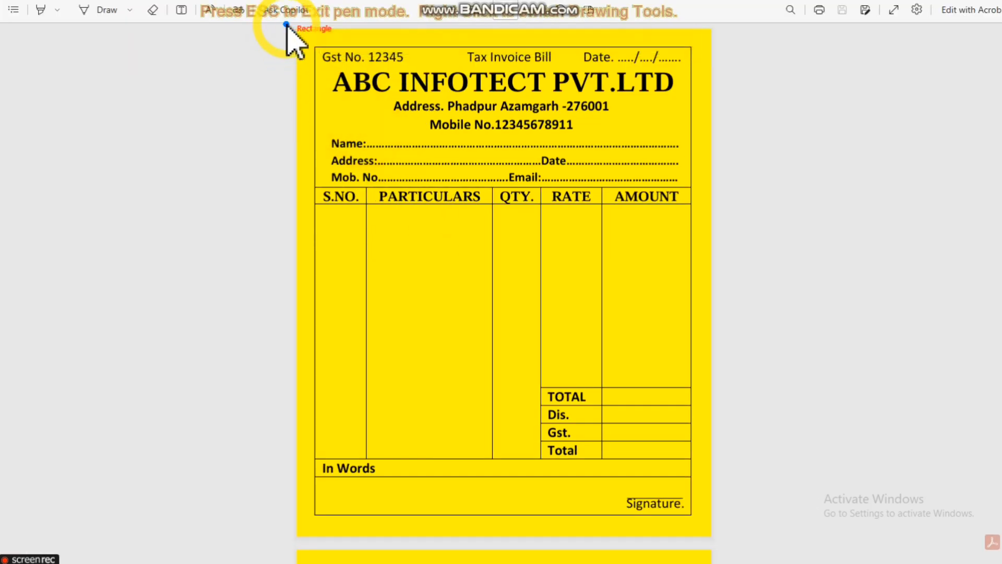
left_click_drag(287, 27, 716, 546)
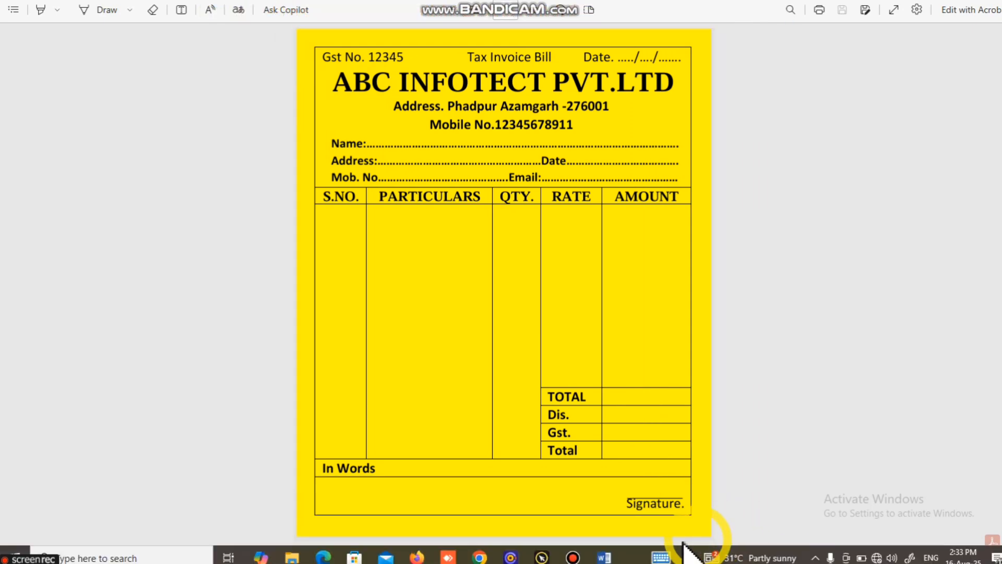
Step: Switch to Word and create a new blank document
left_click(606, 558)
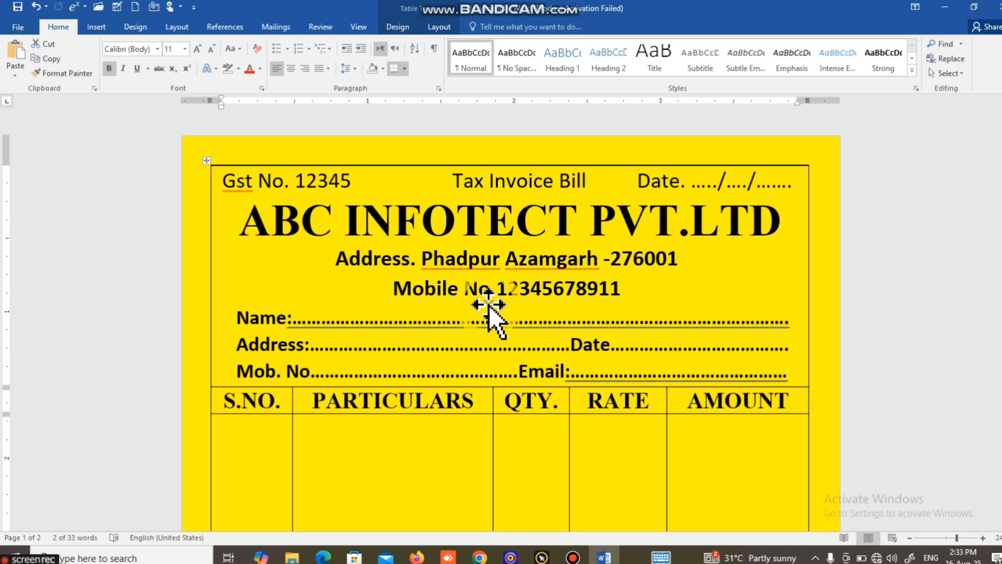
key("ctrl+n")
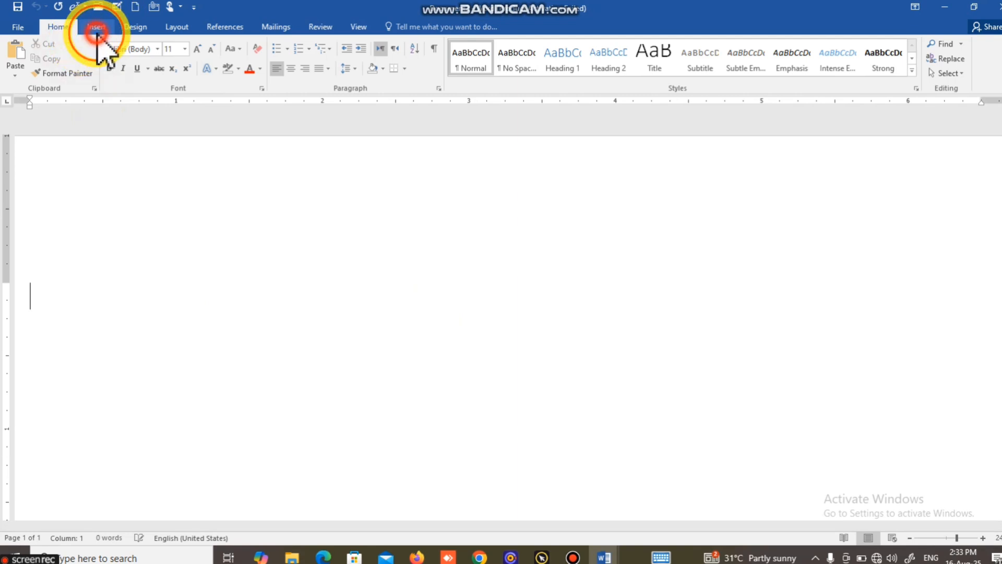
Step: Open the custom margins settings and set the top margin to 0.2
left_click(96, 30)
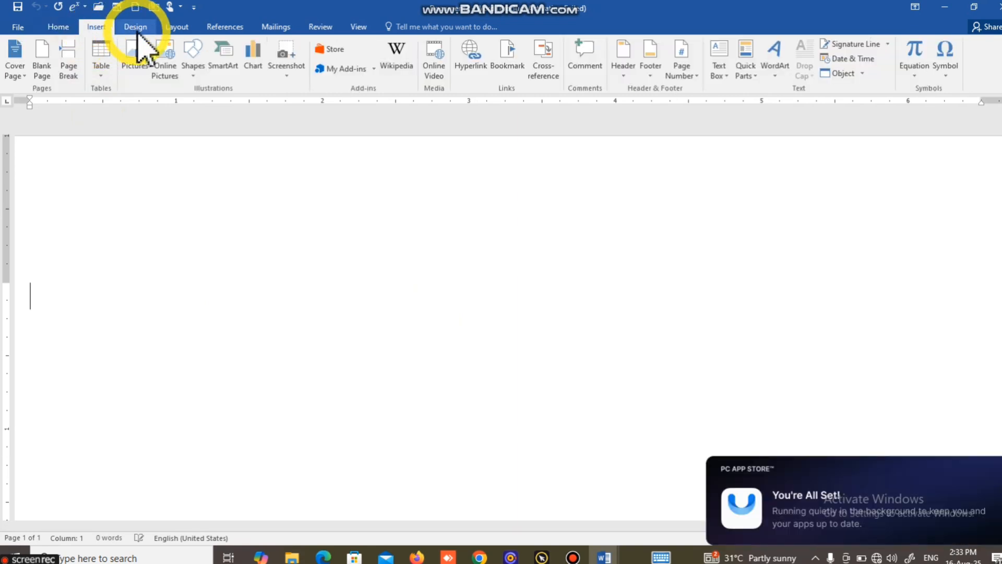
left_click(176, 27)
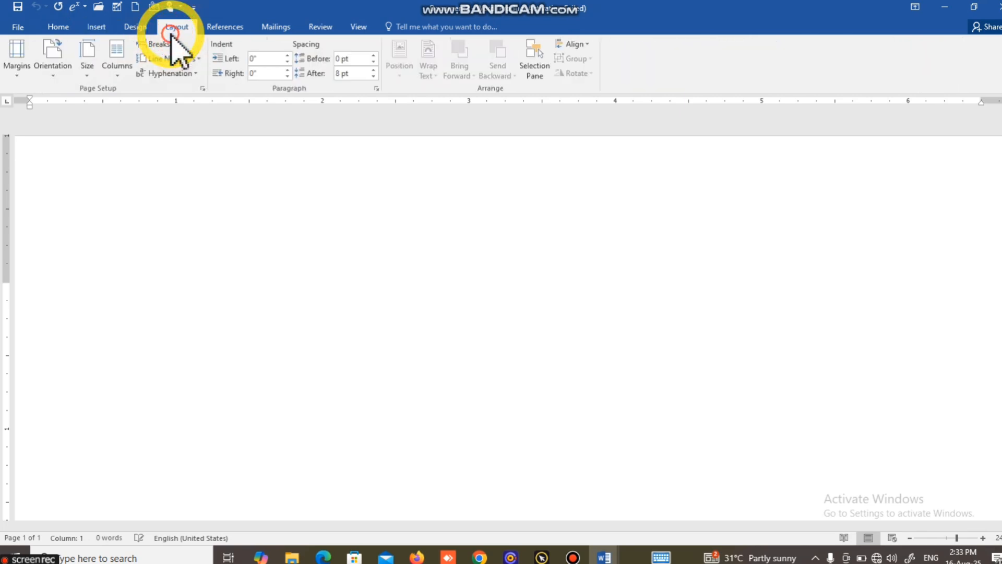
left_click(17, 65)
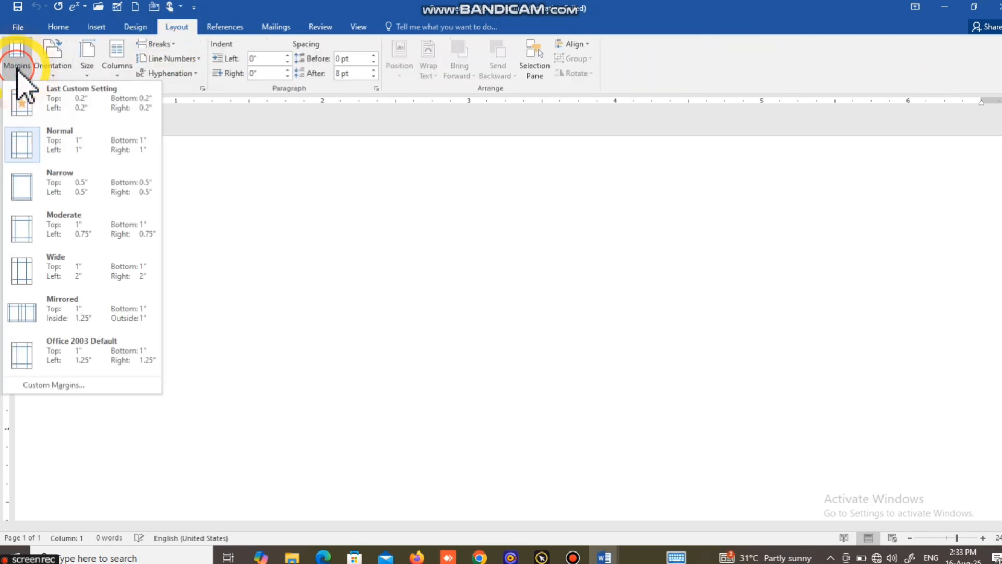
left_click(28, 386)
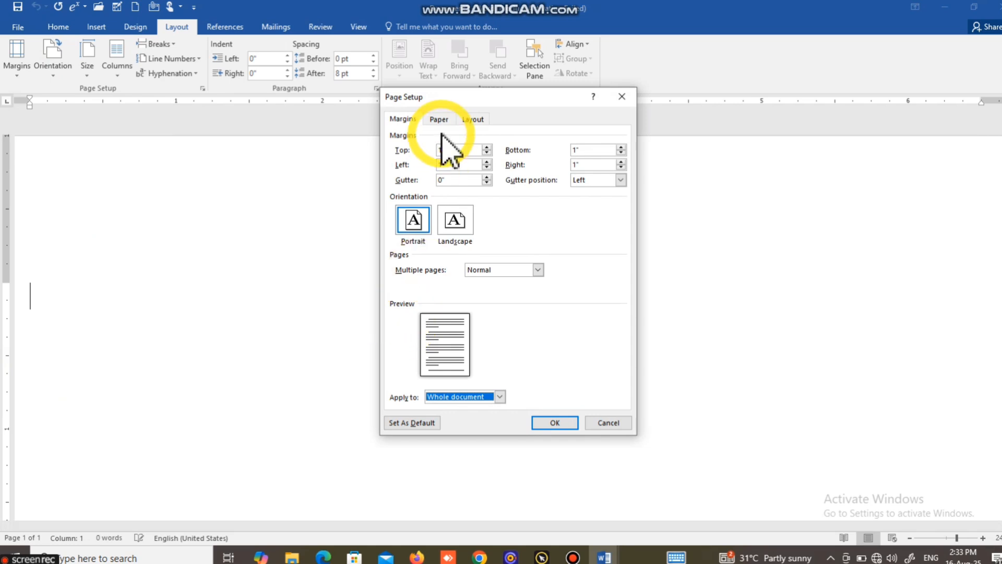
left_click(445, 150)
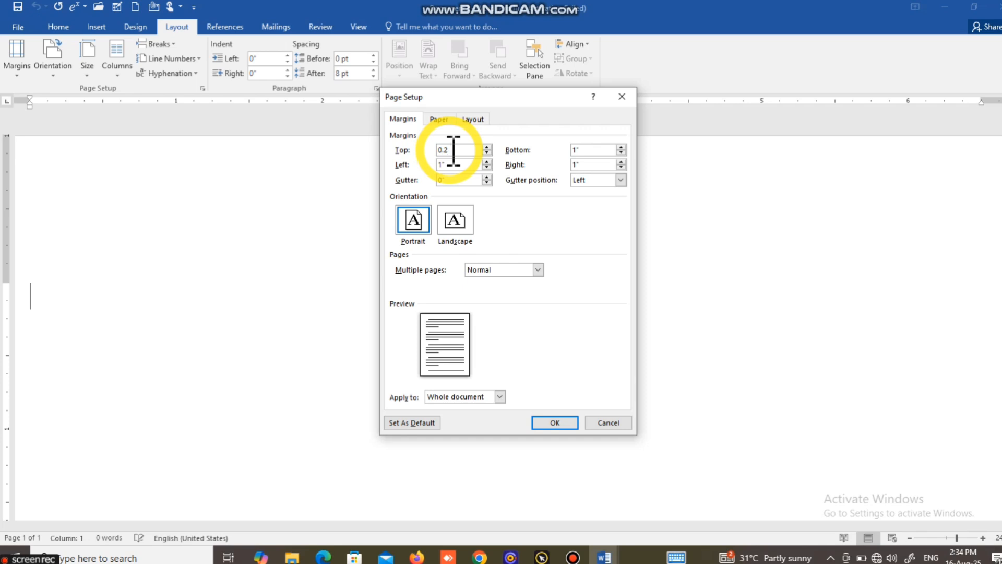
type("0.2")
left_click_drag(453, 150, 433, 152)
key("ctrl+c")
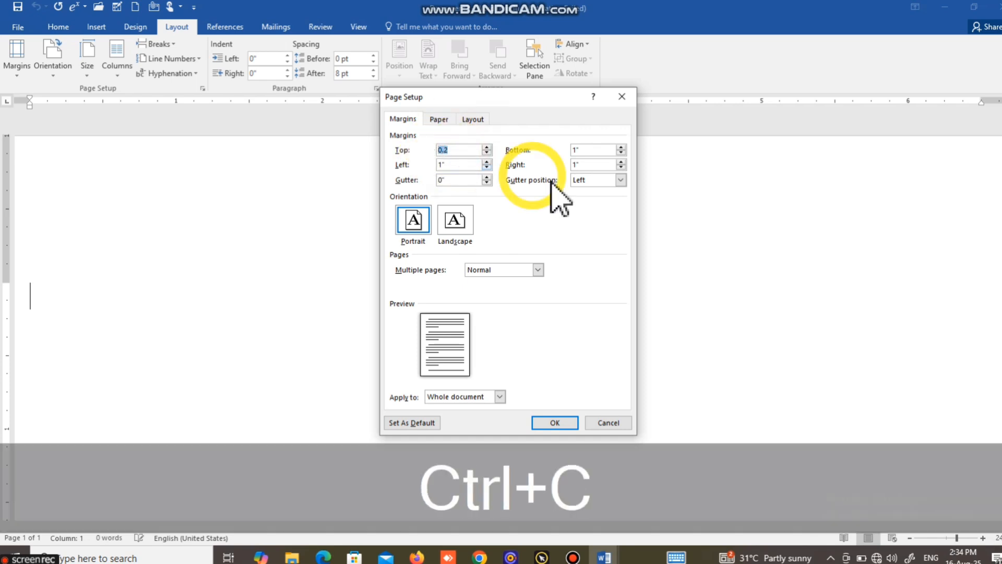
Step: Set the bottom, left and right margins to 0.2 too and apply the page setup
left_click_drag(589, 151, 560, 157)
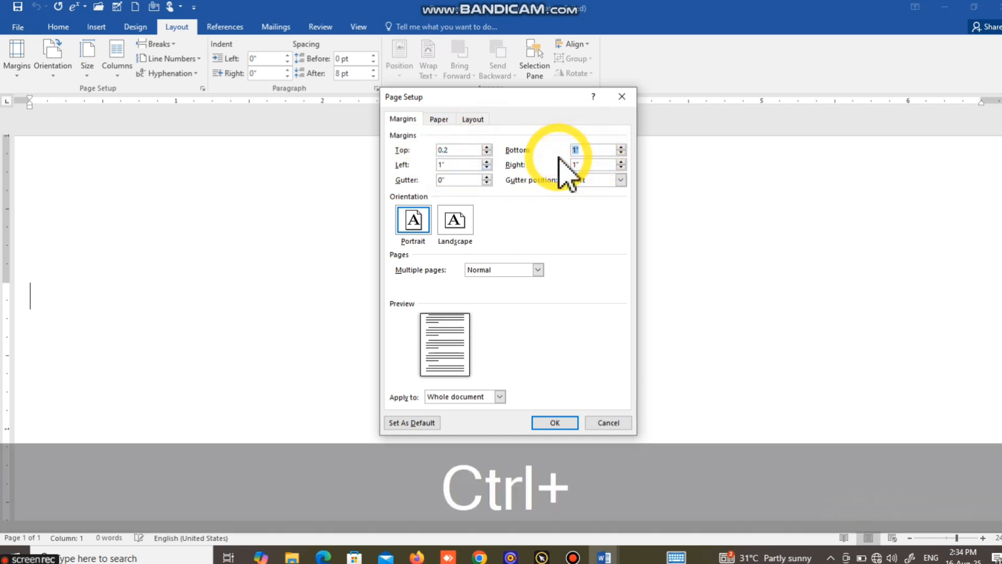
key("ctrl+v")
left_click_drag(460, 164, 437, 164)
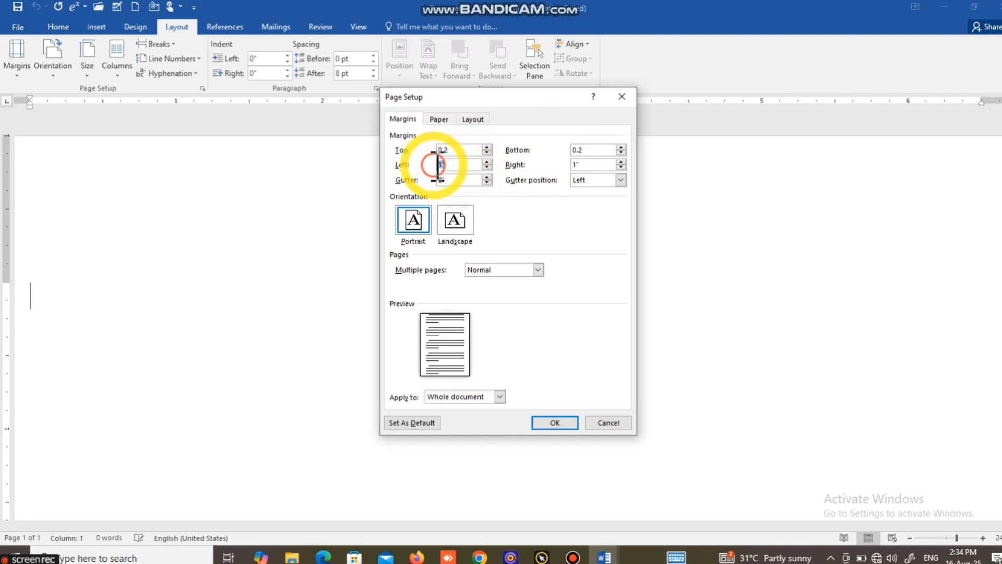
key("ctrl+v")
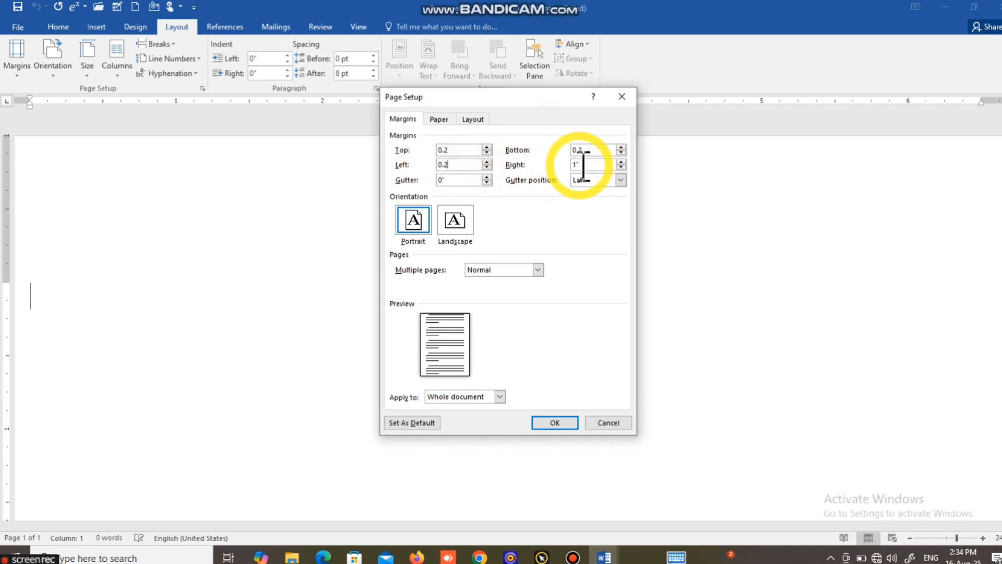
left_click_drag(583, 165, 572, 165)
key("ctrl+v")
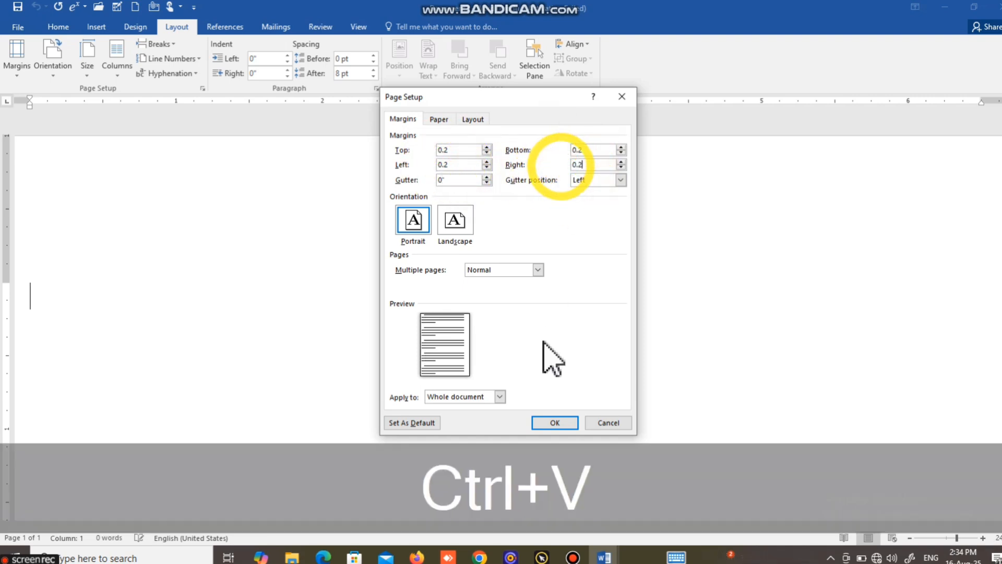
left_click(546, 422)
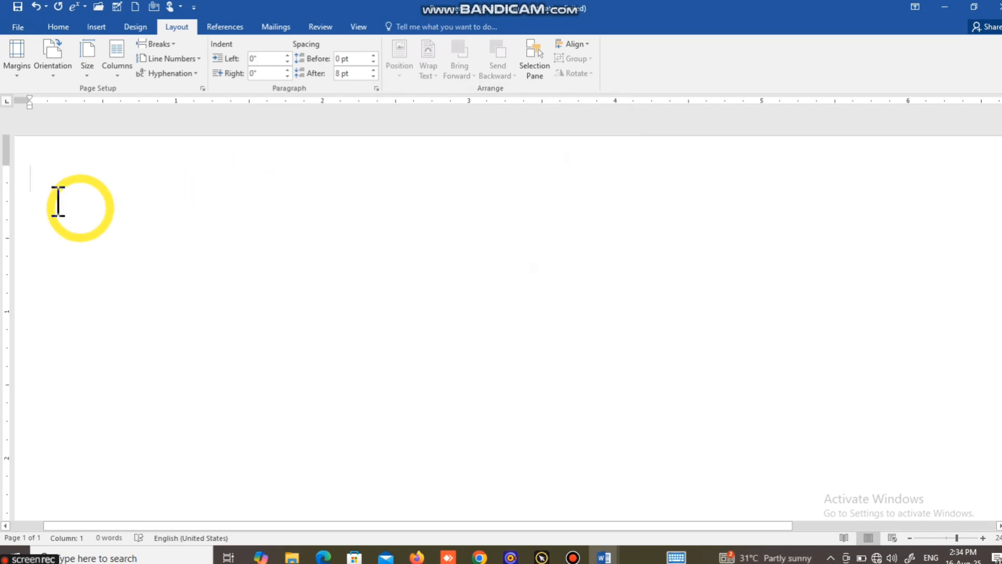
Step: Set a custom paper size of 4.5 inches wide by 5.5 inches high
left_click(32, 169)
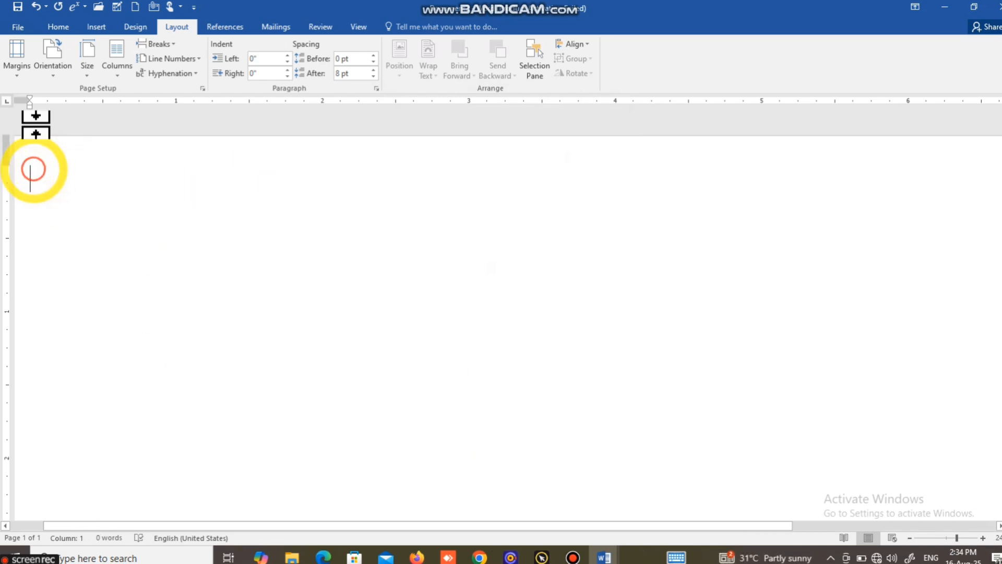
left_click(88, 74)
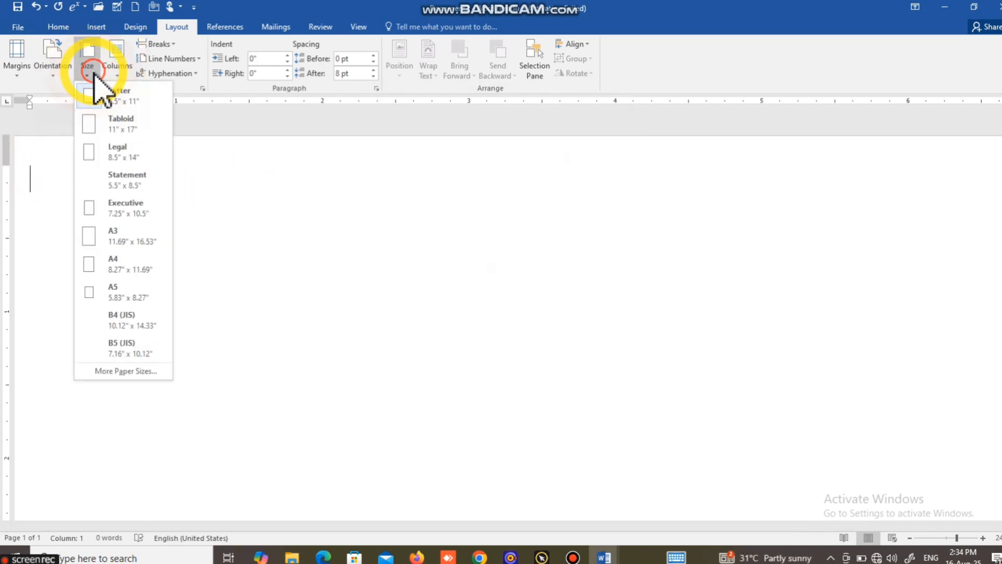
left_click(103, 370)
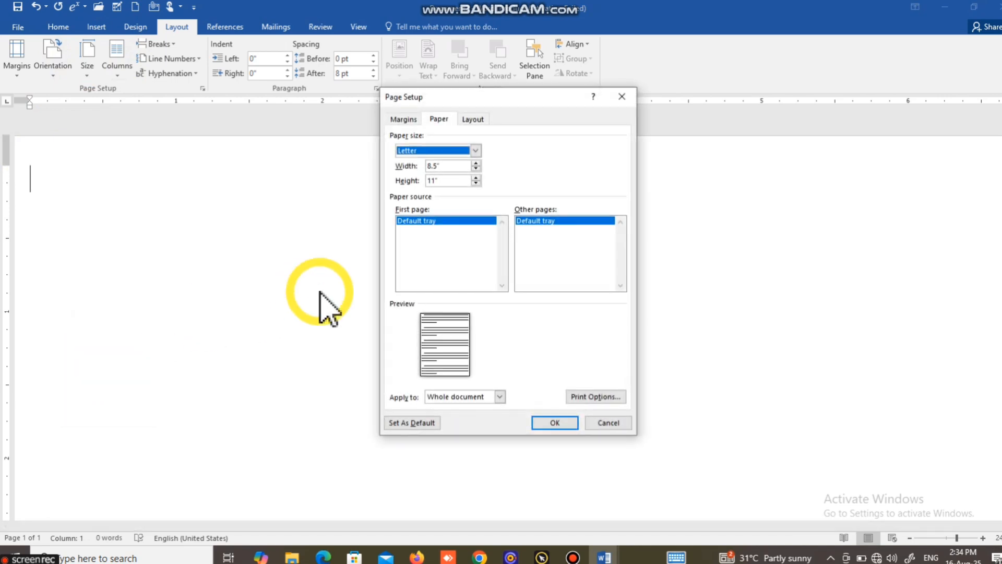
left_click(443, 165)
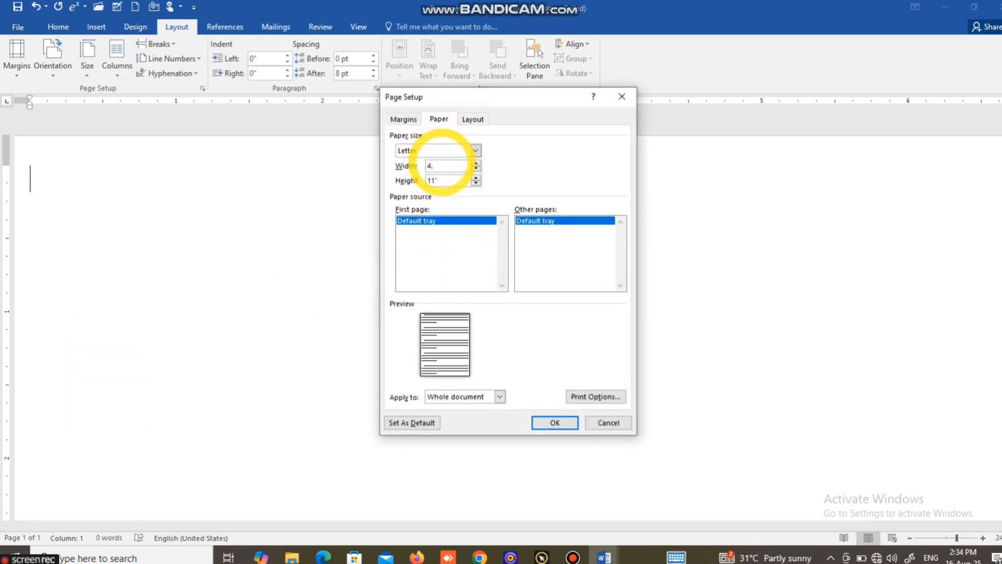
type("4.5")
left_click(438, 174)
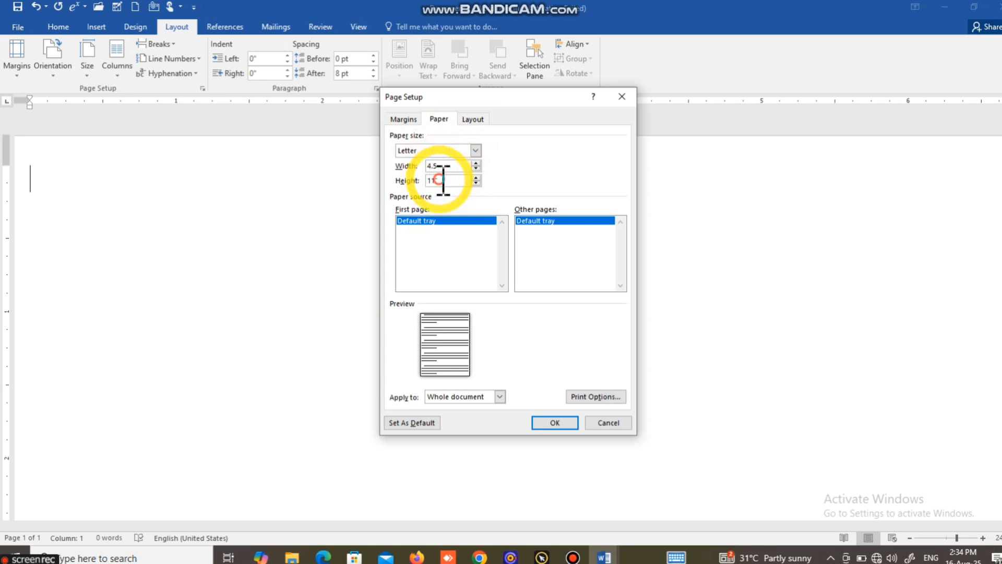
left_click(443, 180)
key("BackSpace")
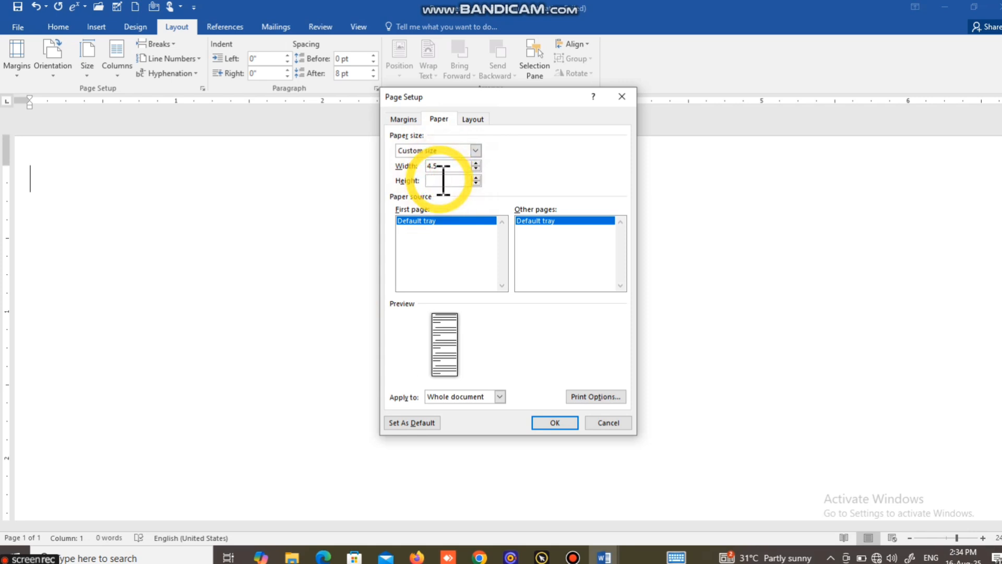
left_click(555, 423)
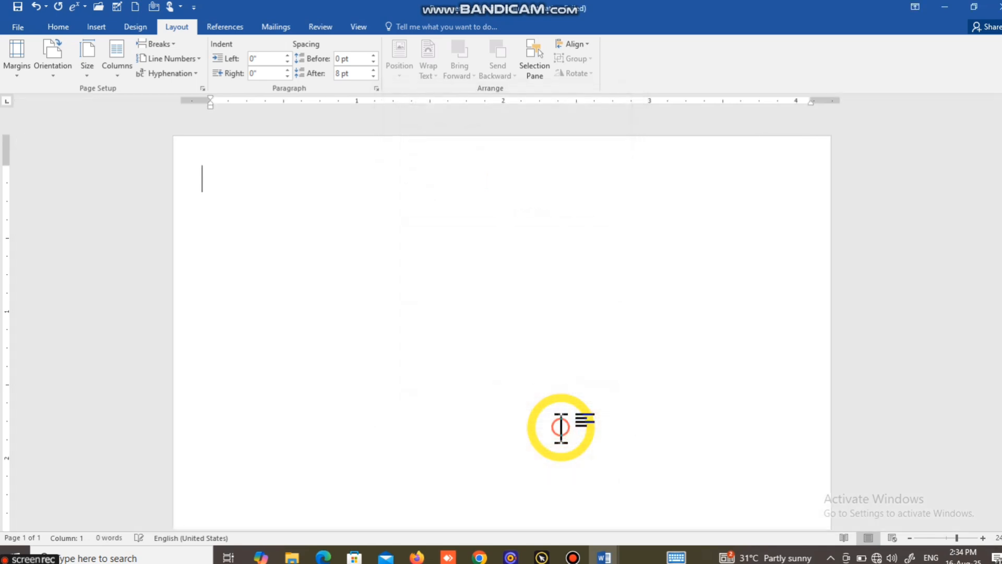
Step: Insert a table with 5 columns and 9 rows
scroll(543, 423, "down", 2)
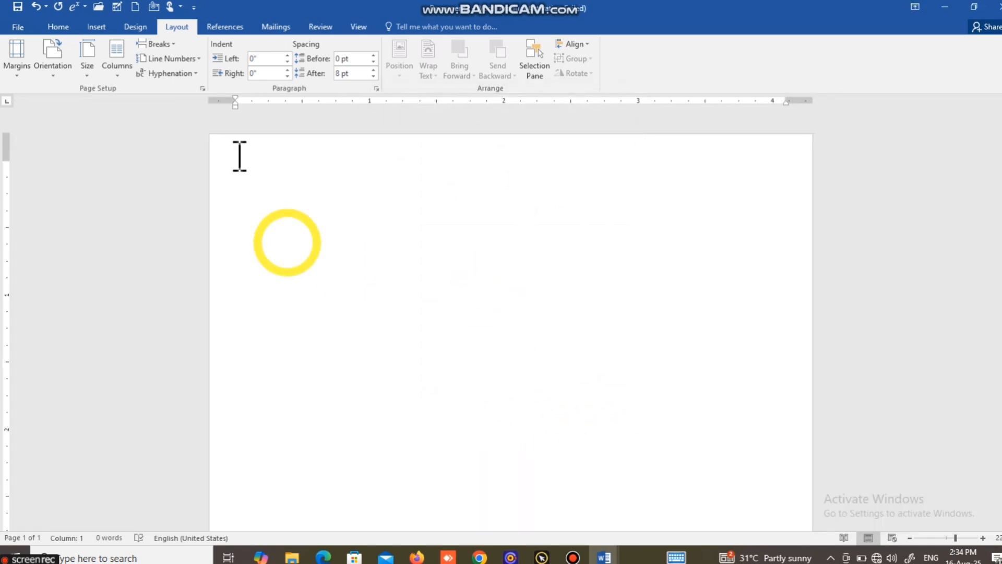
left_click(96, 27)
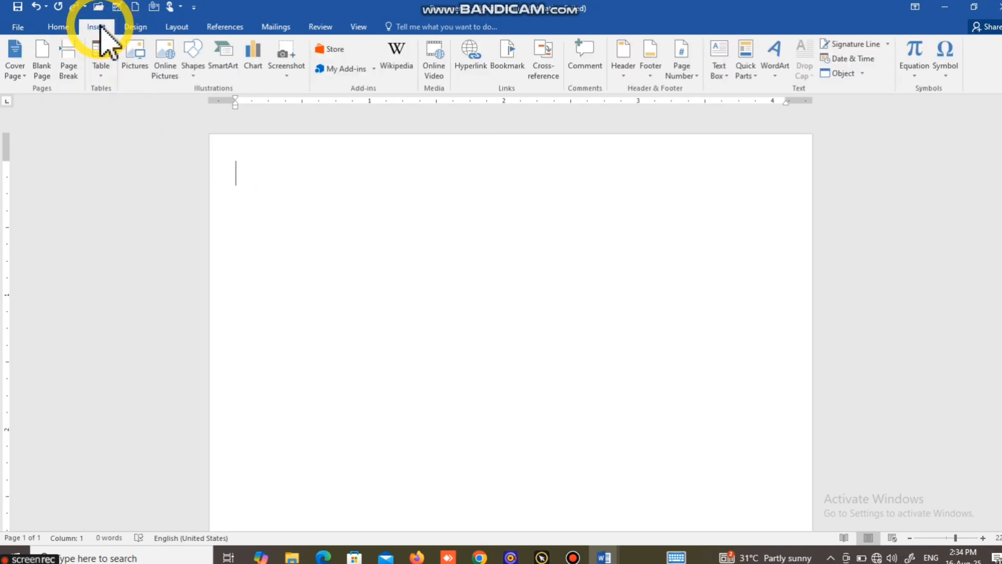
left_click(98, 64)
left_click(136, 203)
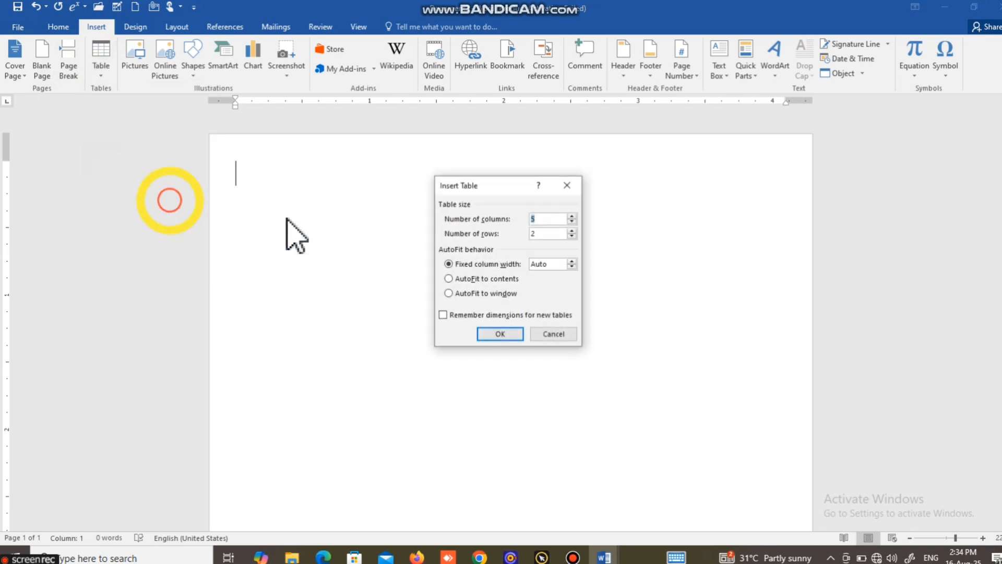
left_click(533, 232)
key("BackSpace")
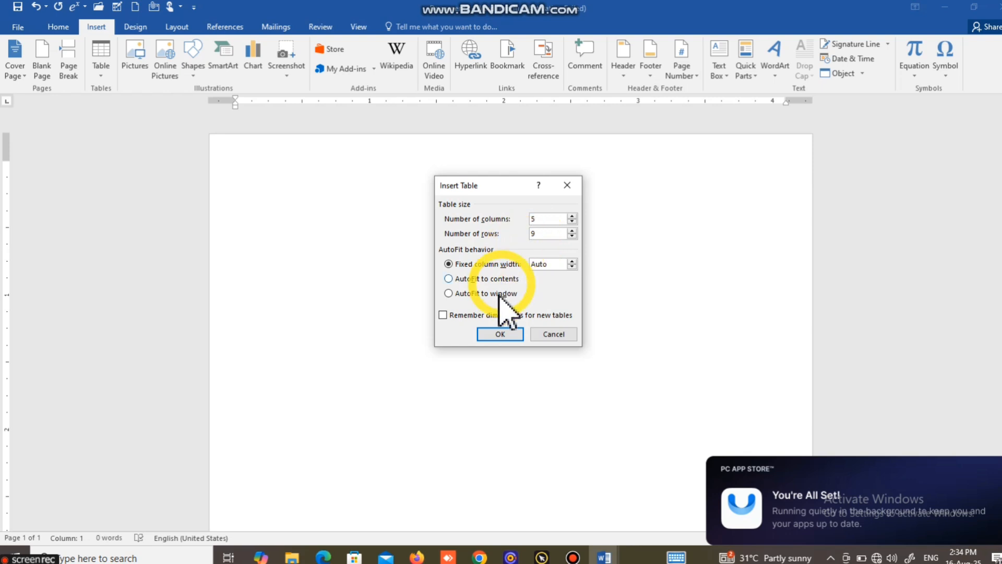
left_click(500, 333)
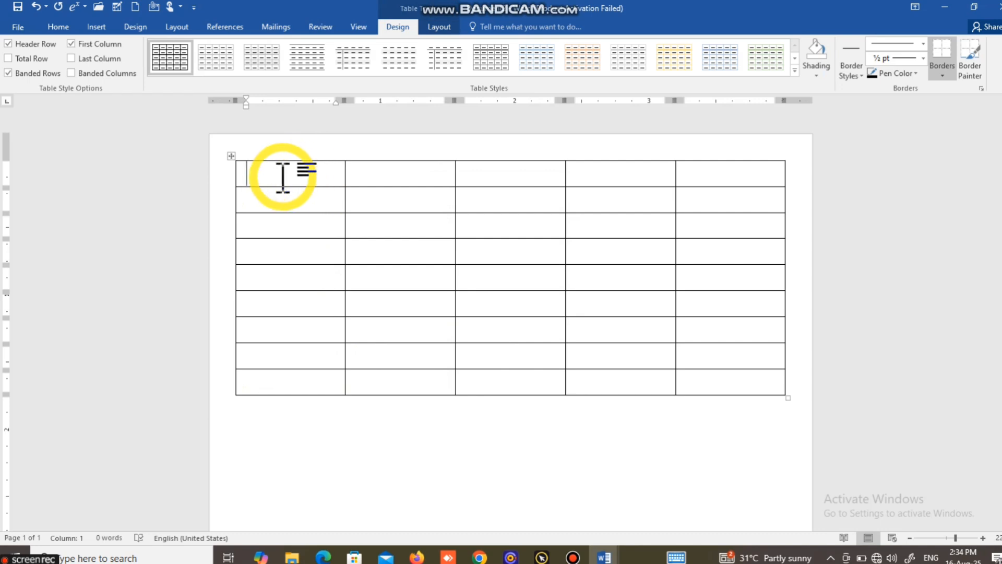
Step: Merge the cells of the table's first row and enlarge that row to about 1.31 inches tall
left_click_drag(282, 178, 671, 185)
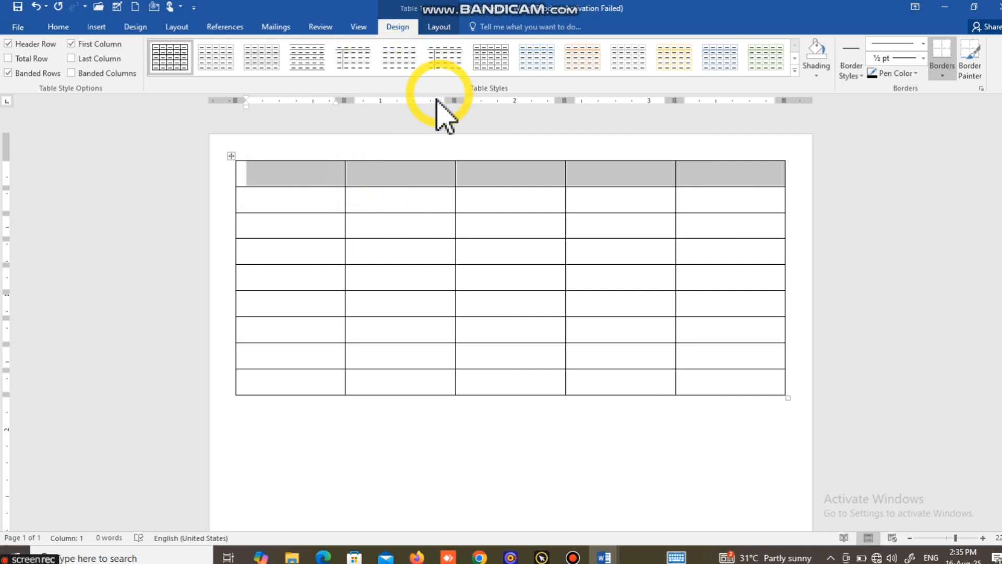
left_click(452, 30)
left_click(325, 62)
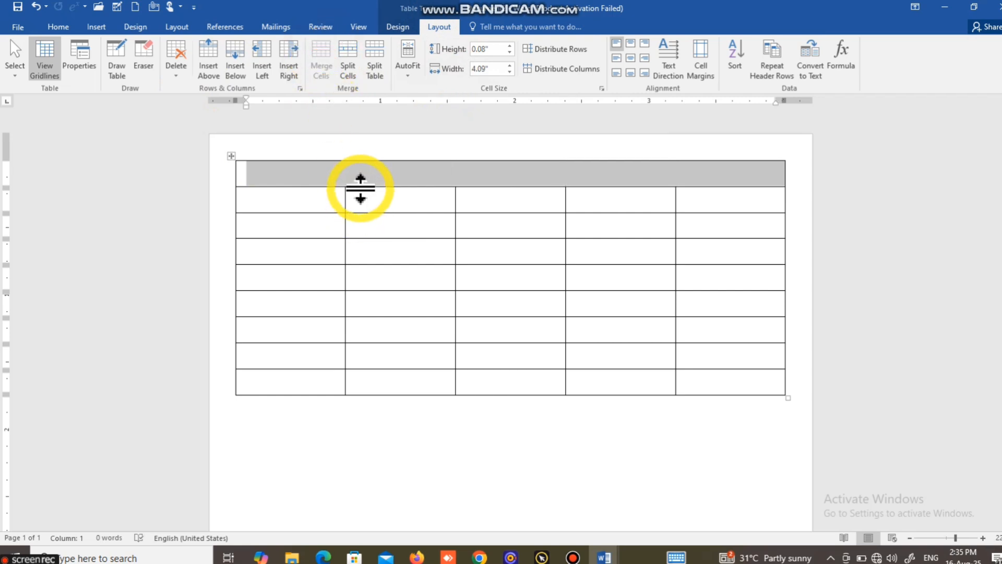
left_click_drag(360, 188, 351, 339)
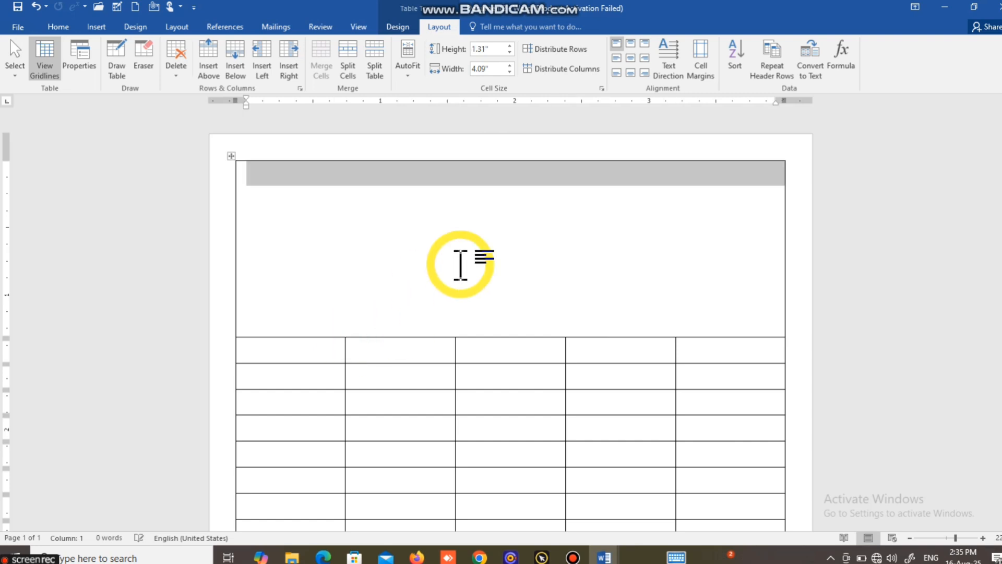
Step: Type "Gst NO.12345" at the start of the merged header cell
scroll(461, 264, "up", 2, "ctrl")
left_click(210, 207)
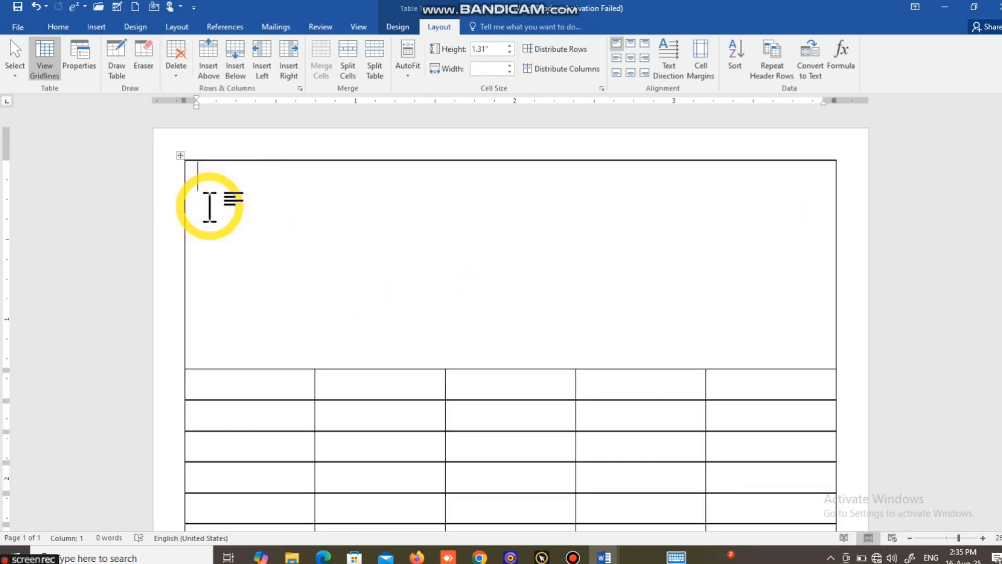
type("g")
key("BackSpace")
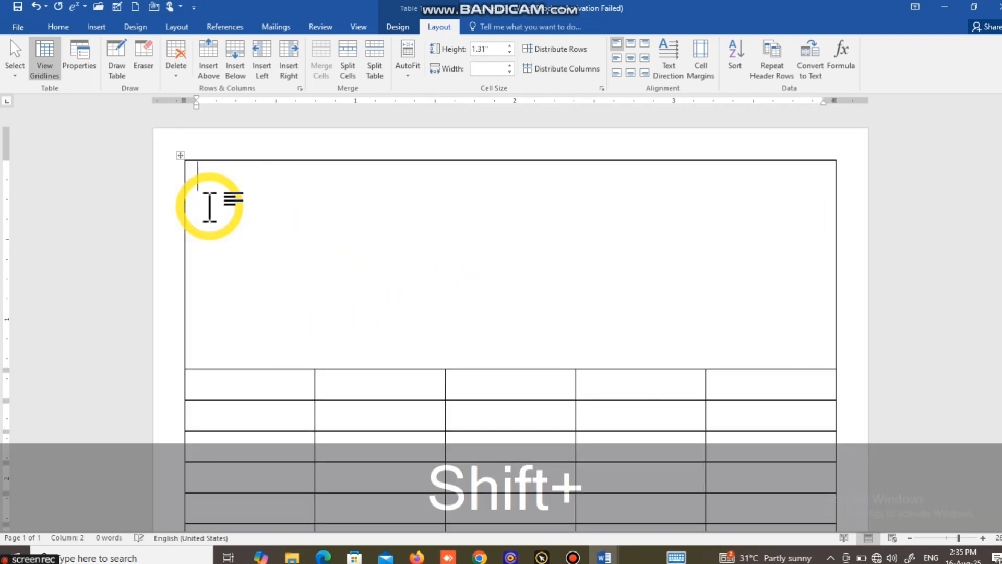
type("Gst N")
key("BackSpace")
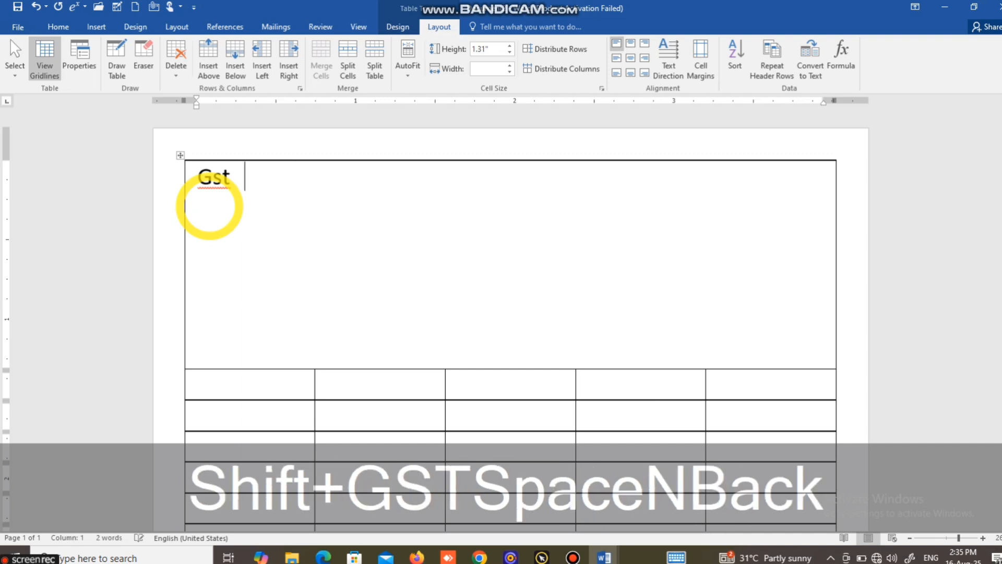
type("NO.")
key("BackSpace")
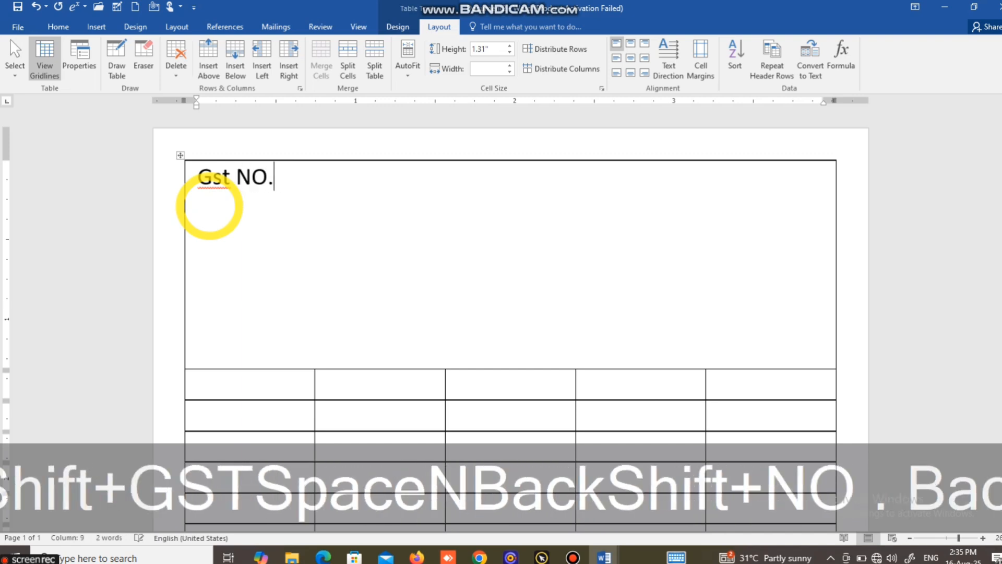
type("12345")
key("Tab")
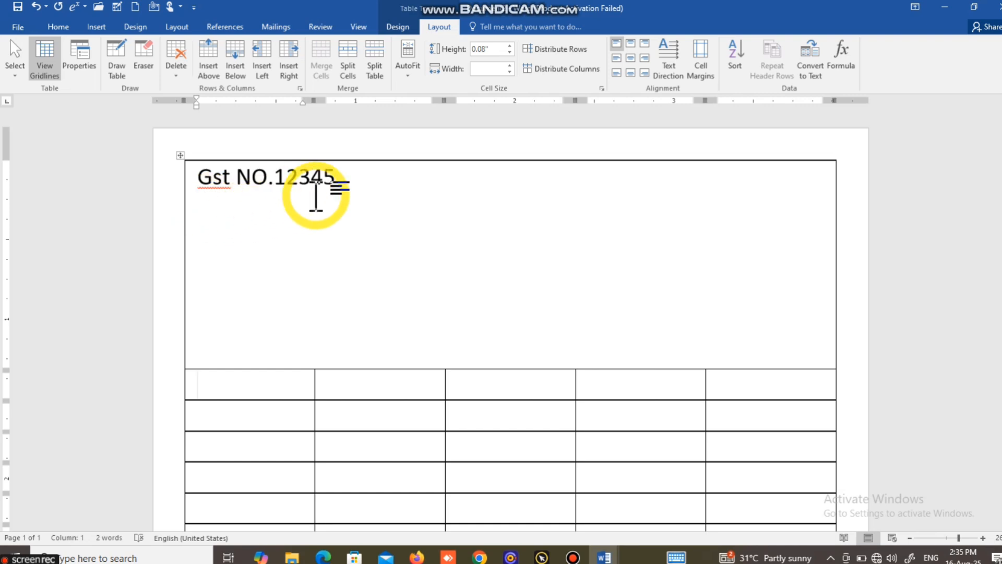
Step: Add "Tax Invoice Bill" further along the same header line, correcting the typo in "Tax"
left_click(363, 180)
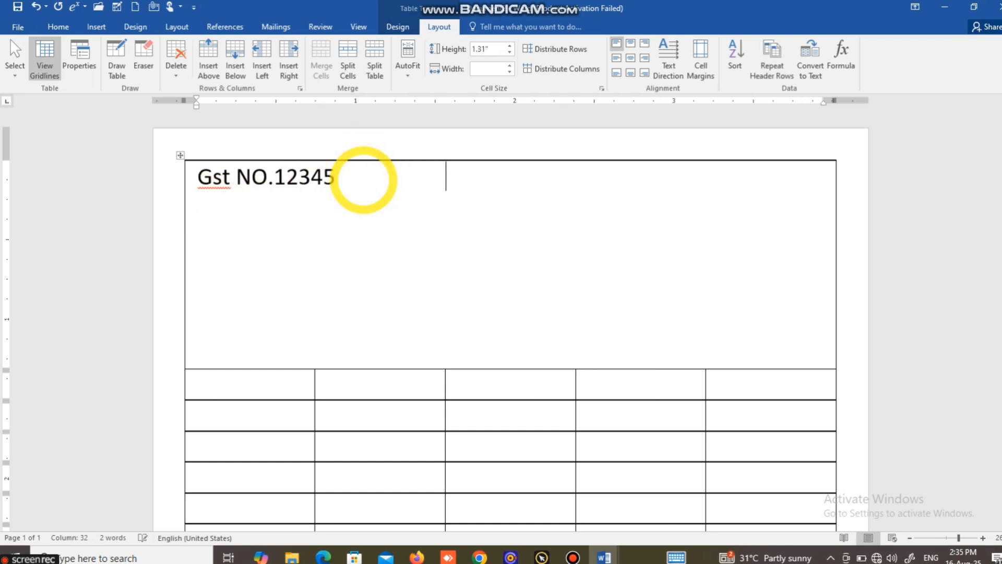
type("Ya")
key("BackSpace")
key("BackSpace")
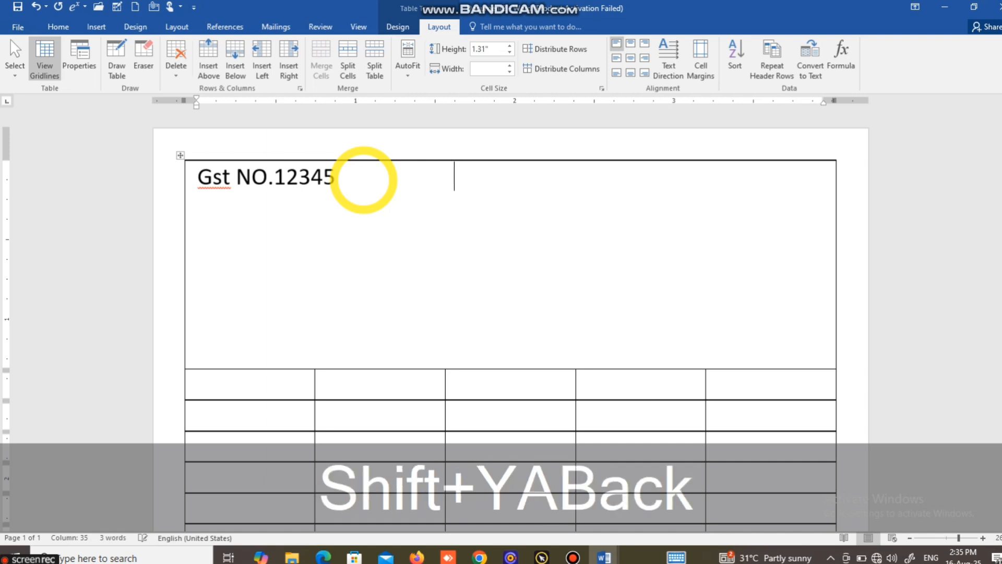
type("Y")
key("BackSpace")
type("Ta")
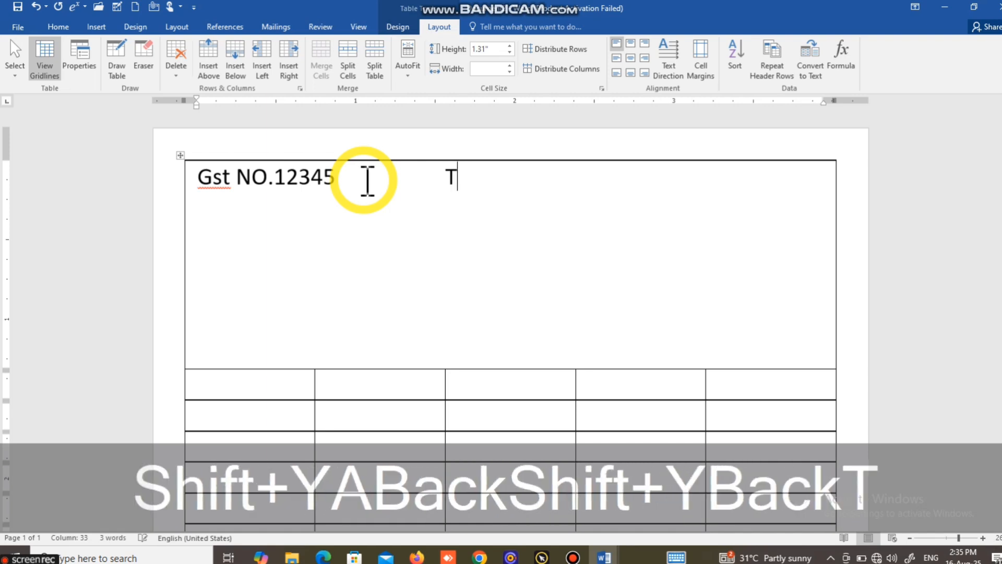
type("z Inv")
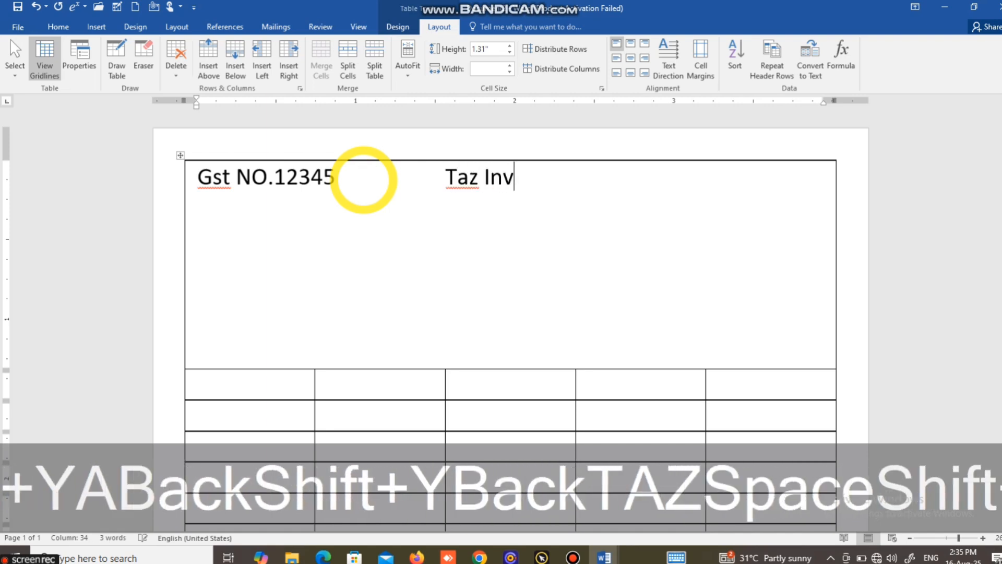
type("oice ")
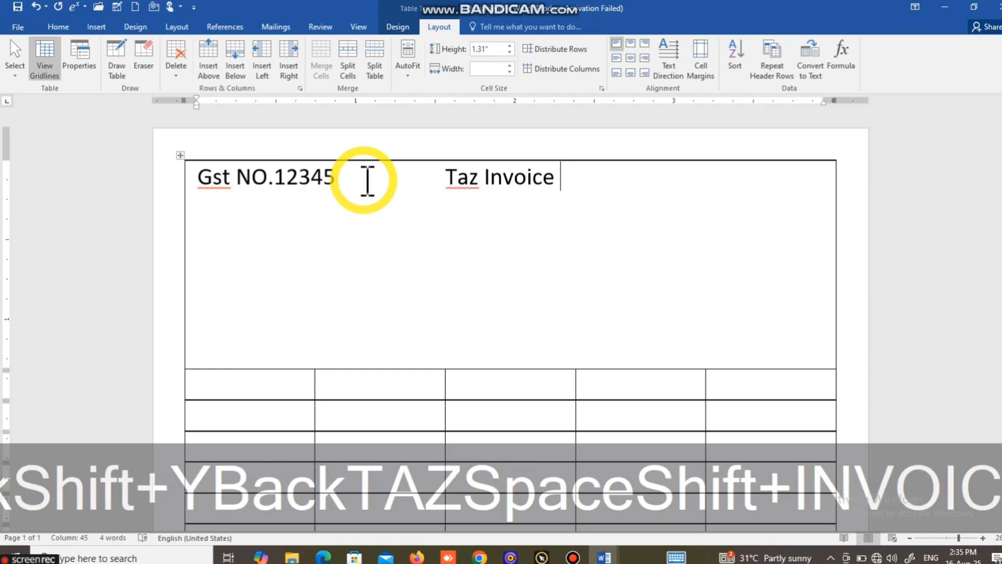
type("Bill")
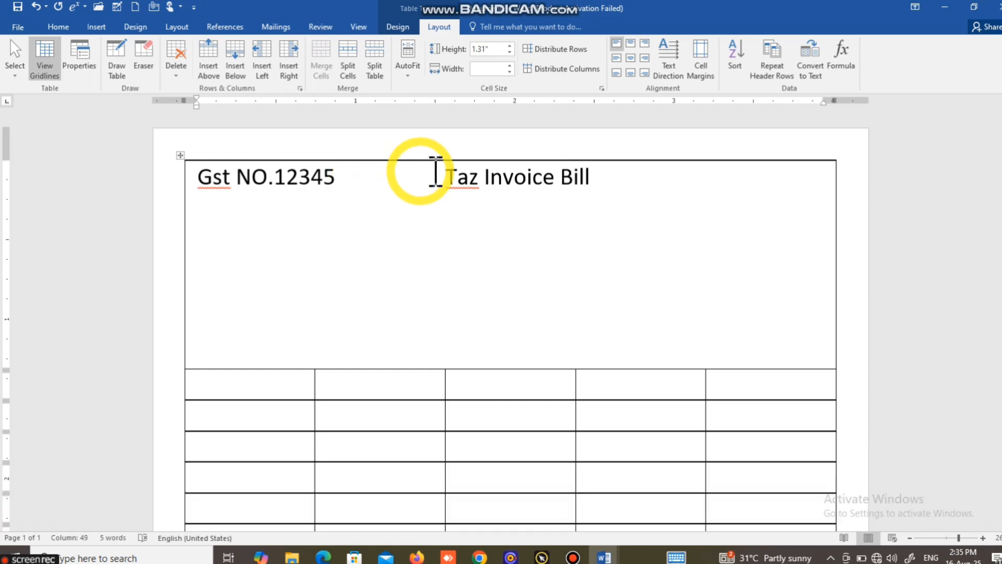
left_click(479, 180)
key("BackSpace")
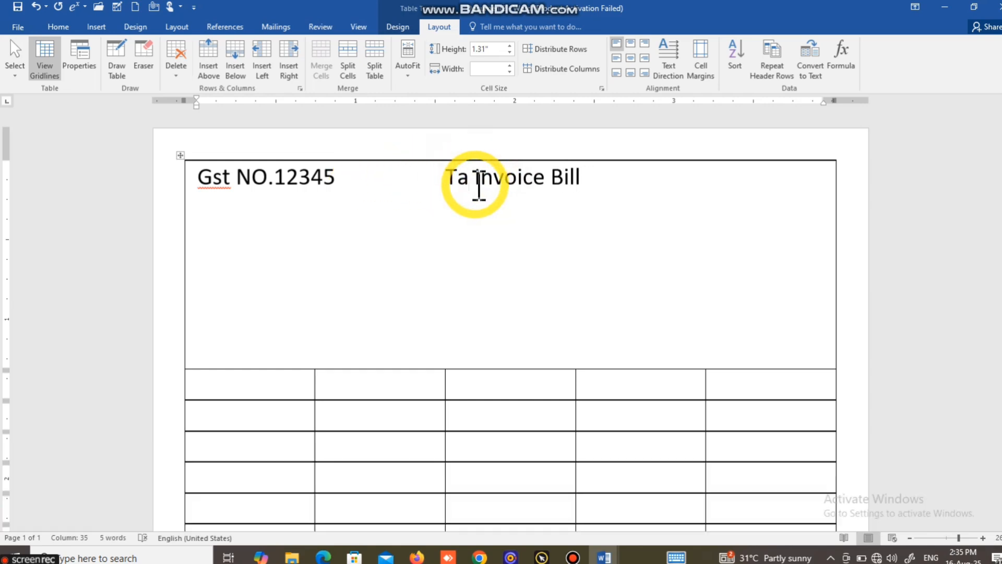
type("x")
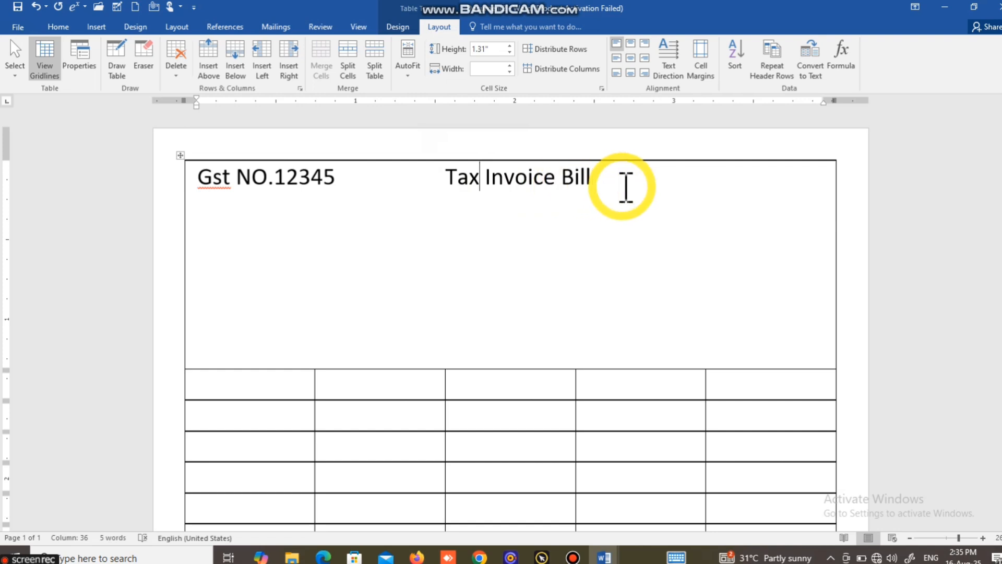
Step: Add "Date." followed by an underscore blank at the end of the header line and start a new line
left_click(625, 186)
type("Da")
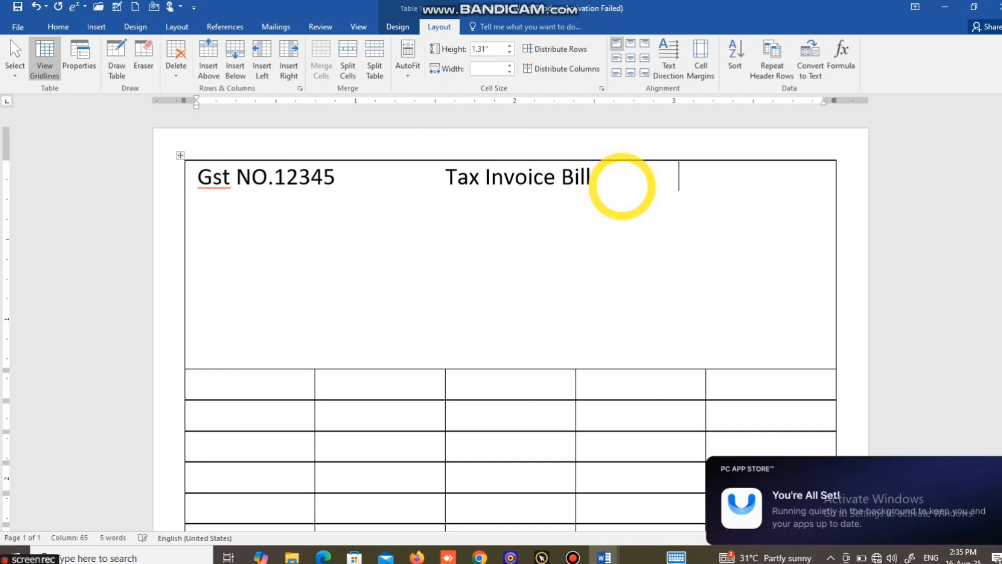
type("te")
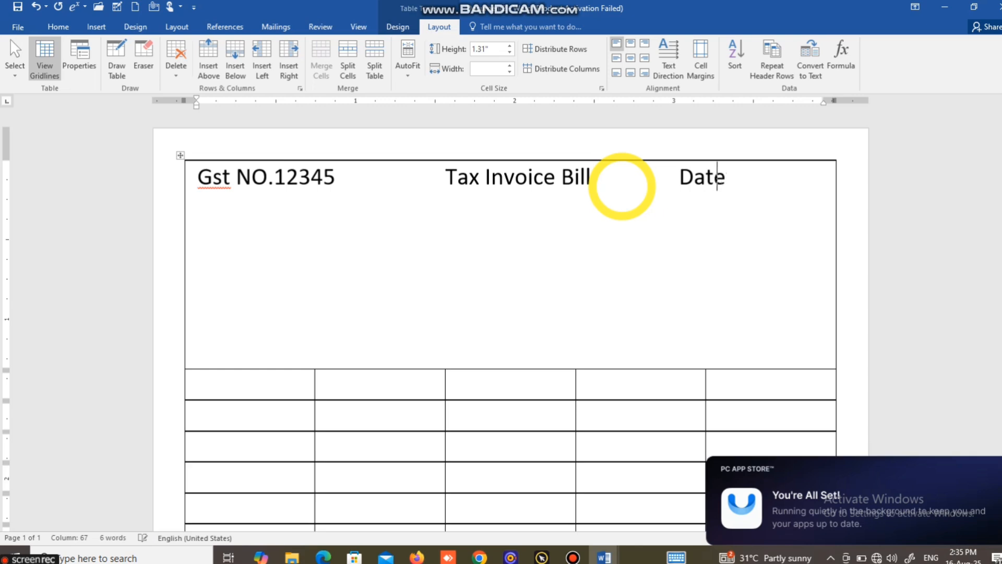
type("._")
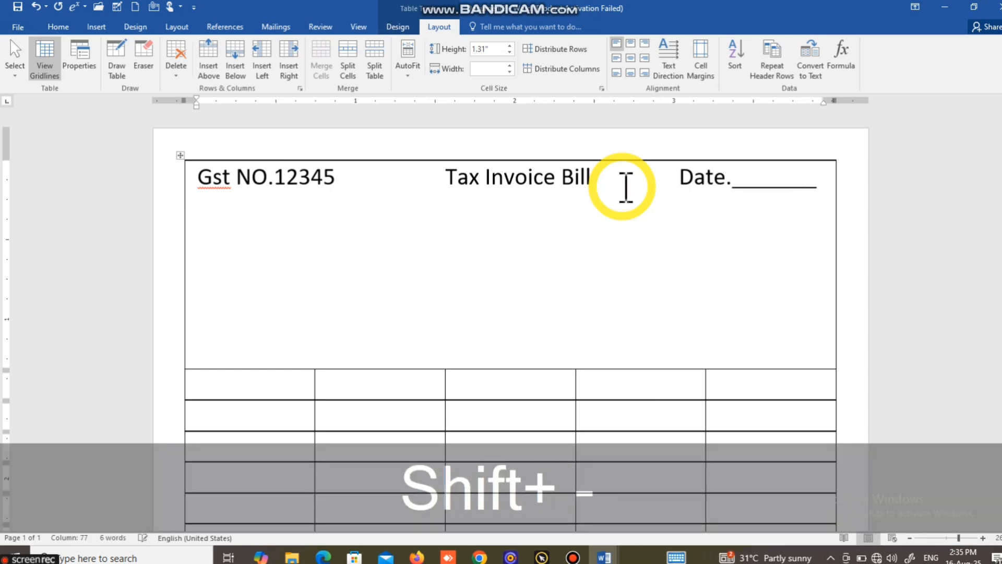
type("_______")
key("Return")
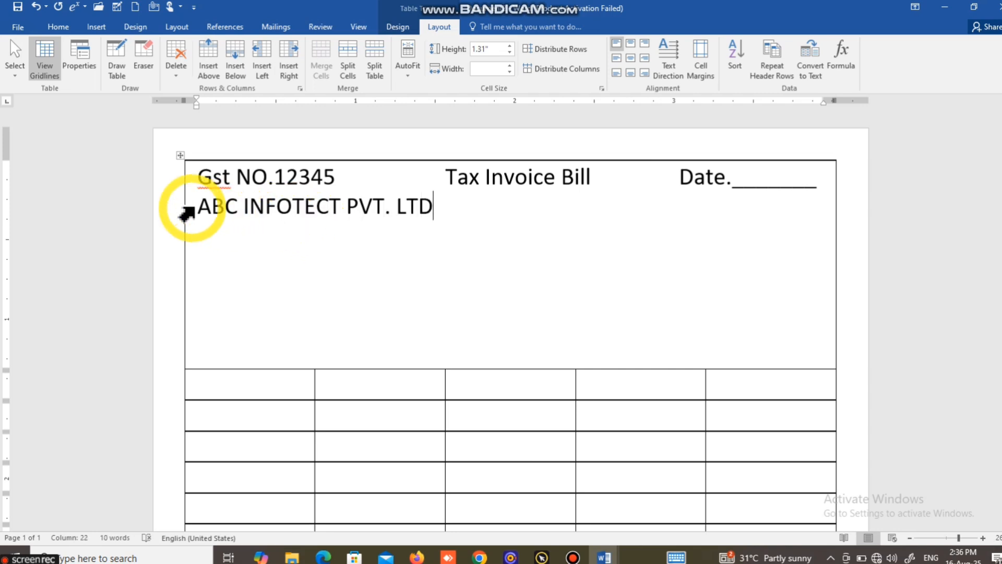
Step: Center the "ABC INFOTECT PVT. LTD" line and enlarge its font to 22 pt
left_click_drag(198, 207, 450, 219)
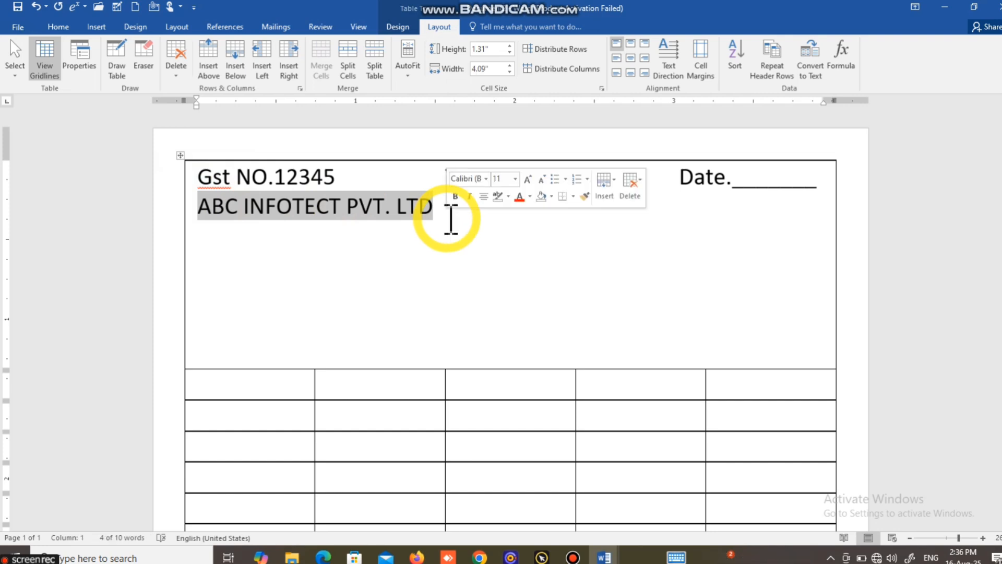
key("ctrl+e")
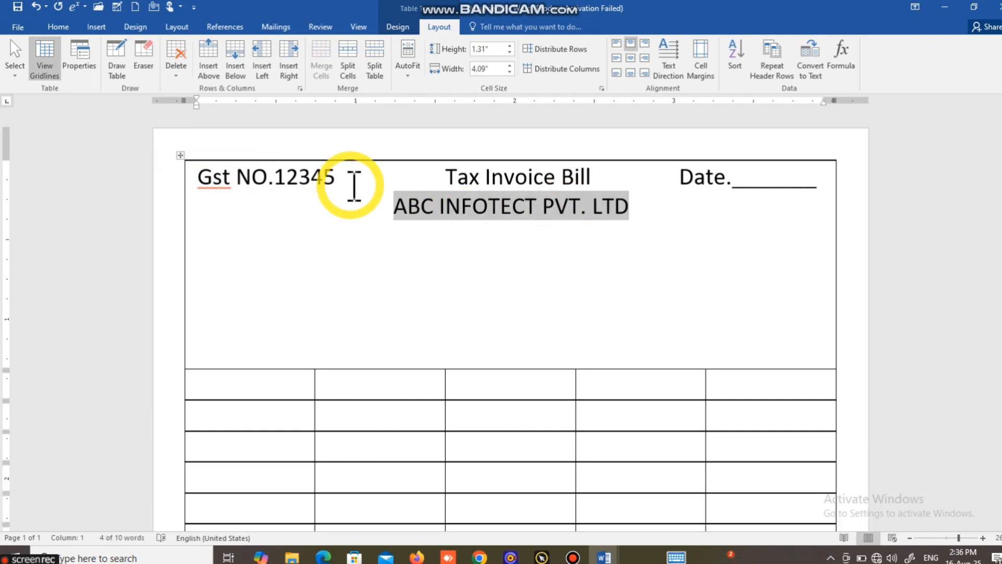
left_click(59, 27)
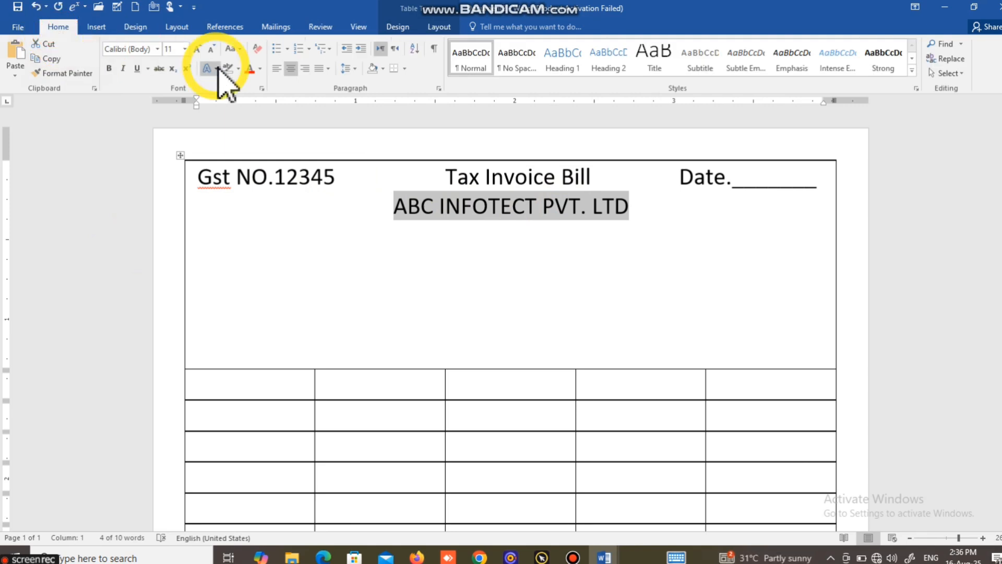
left_click(197, 49)
left_click(198, 49)
left_click(198, 49)
left_click(197, 50)
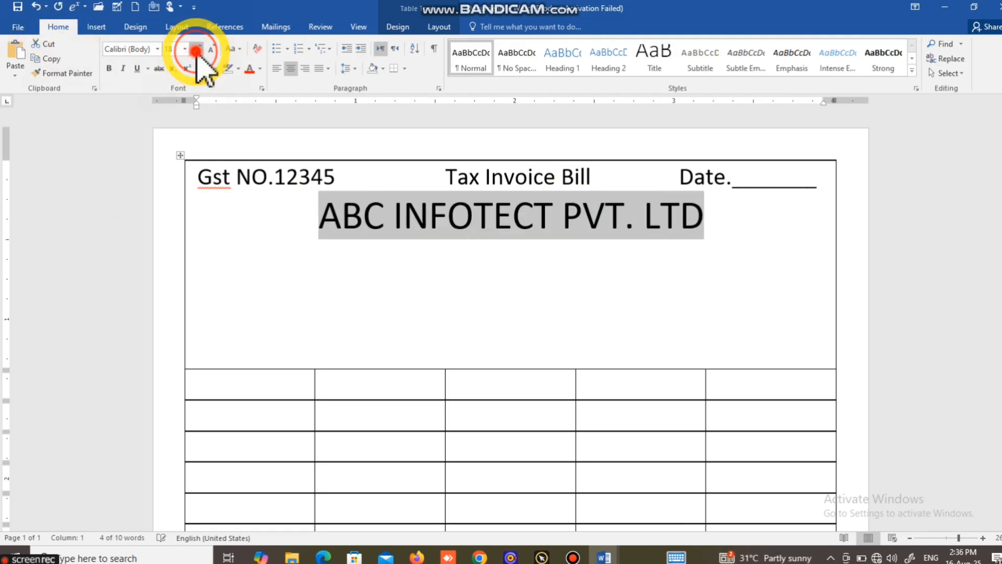
left_click(197, 49)
left_click(198, 50)
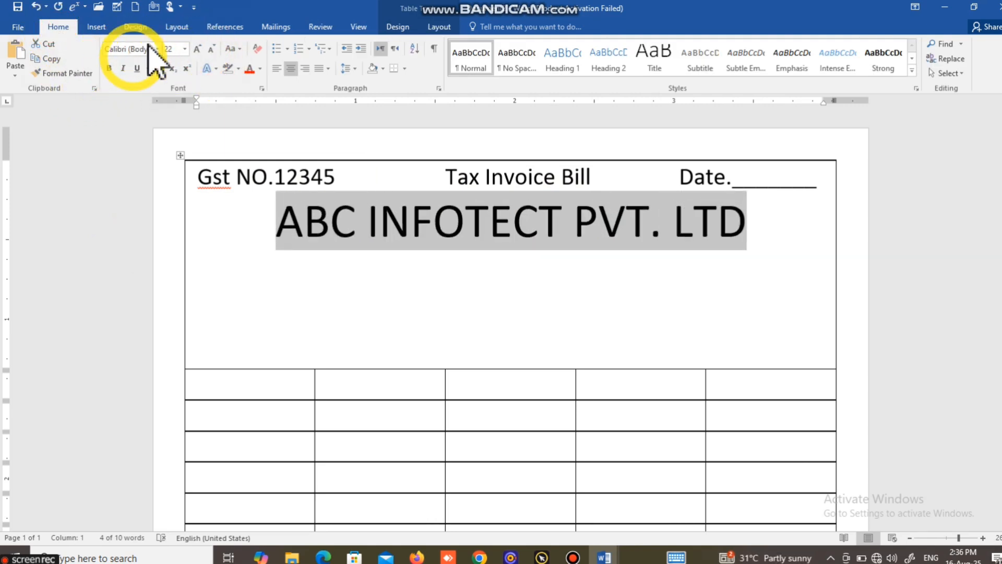
Step: Make the company name bold and set its font to Arial Narrow
left_click(109, 69)
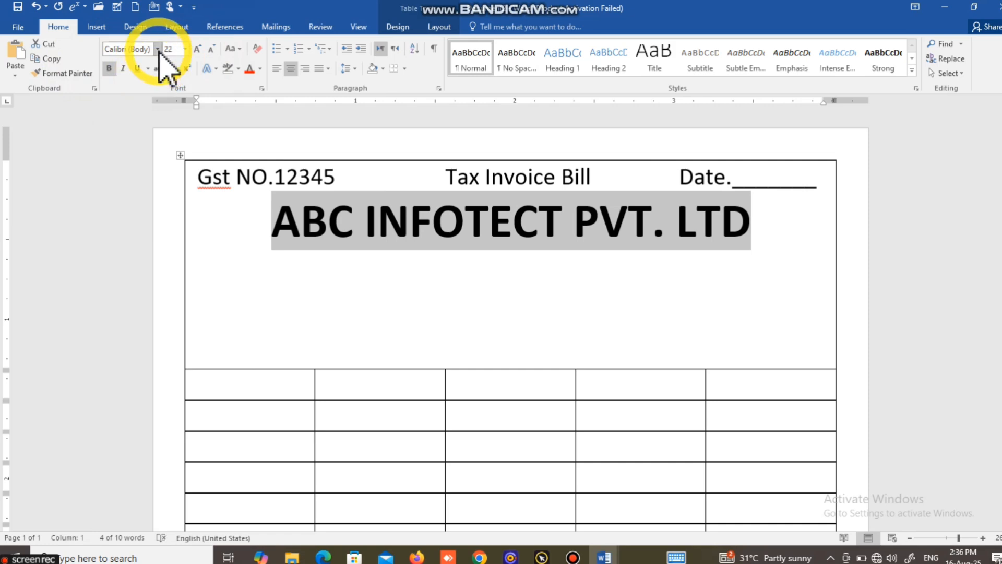
left_click(157, 49)
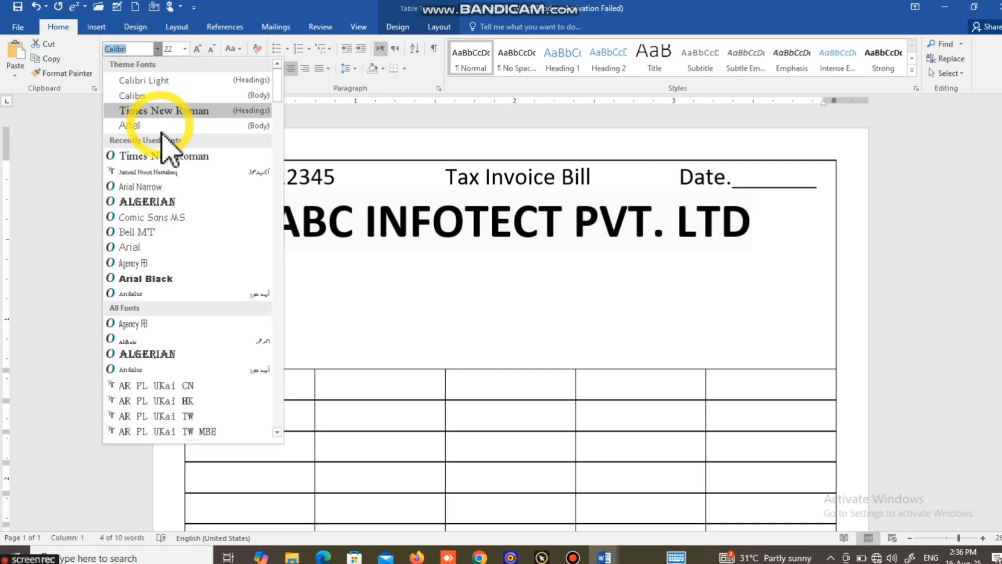
left_click(162, 187)
left_click(293, 287)
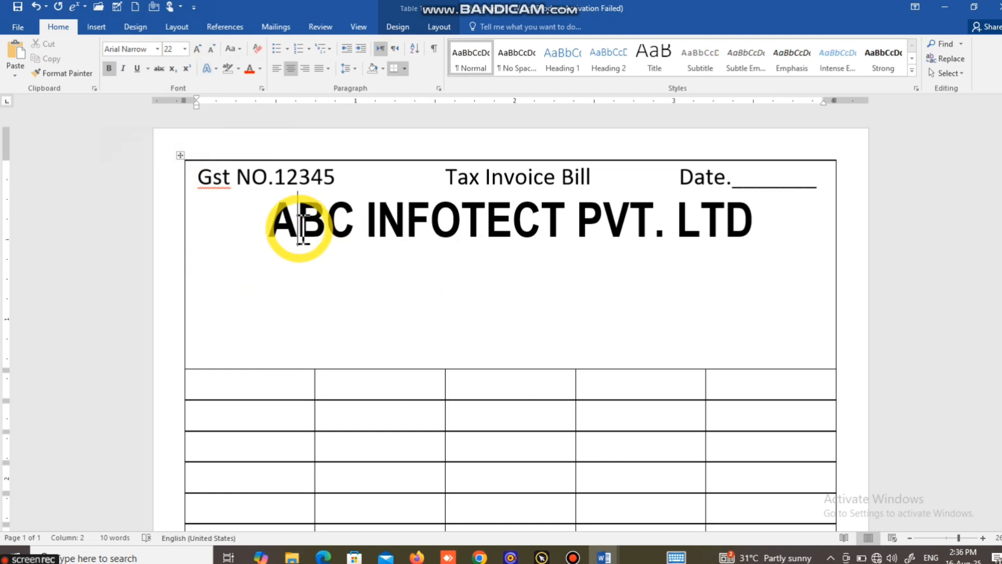
left_click(351, 274)
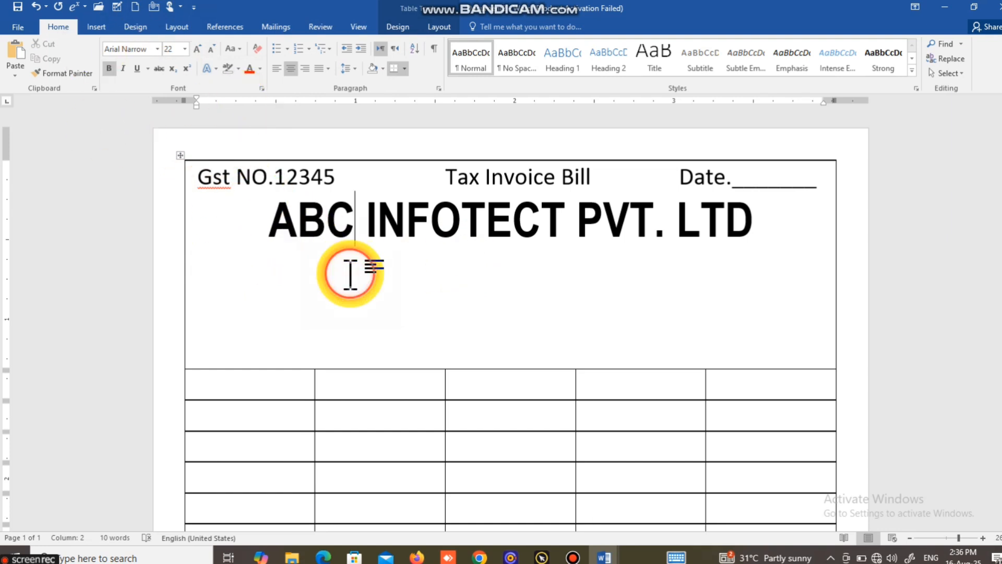
left_click(769, 227)
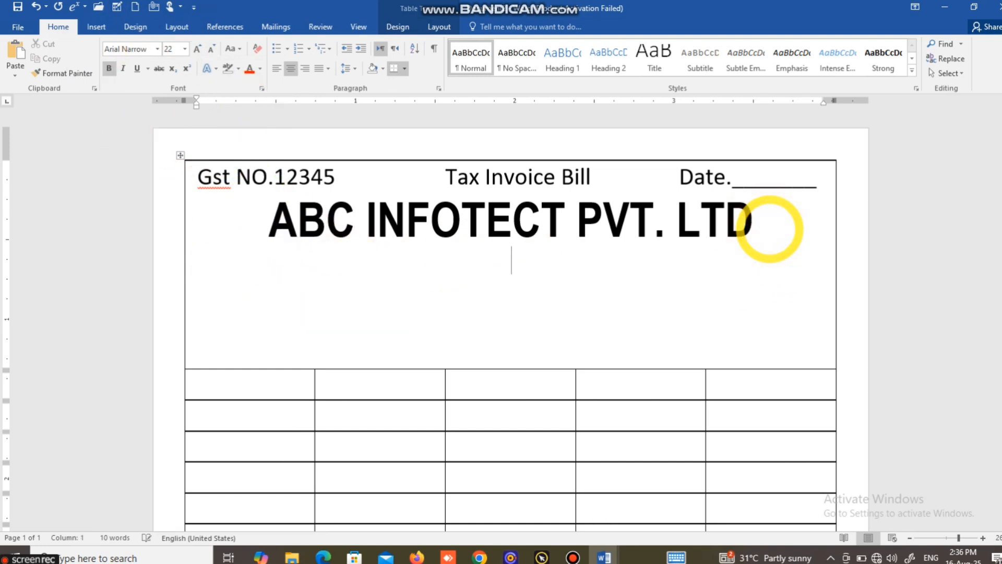
left_click(538, 266)
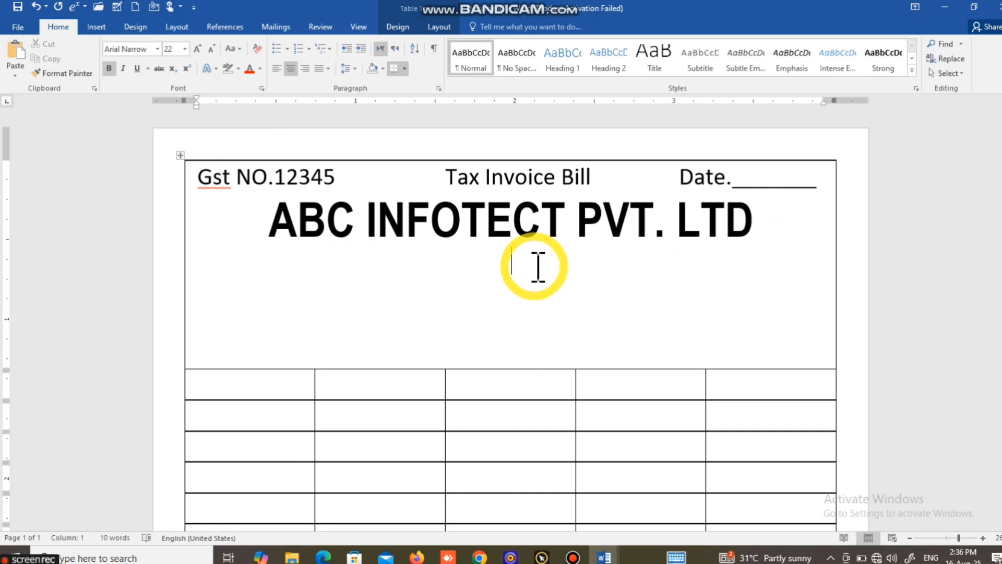
type("AHFJ")
key("BackSpace")
key("BackSpace")
key("BackSpace")
key("BackSpace")
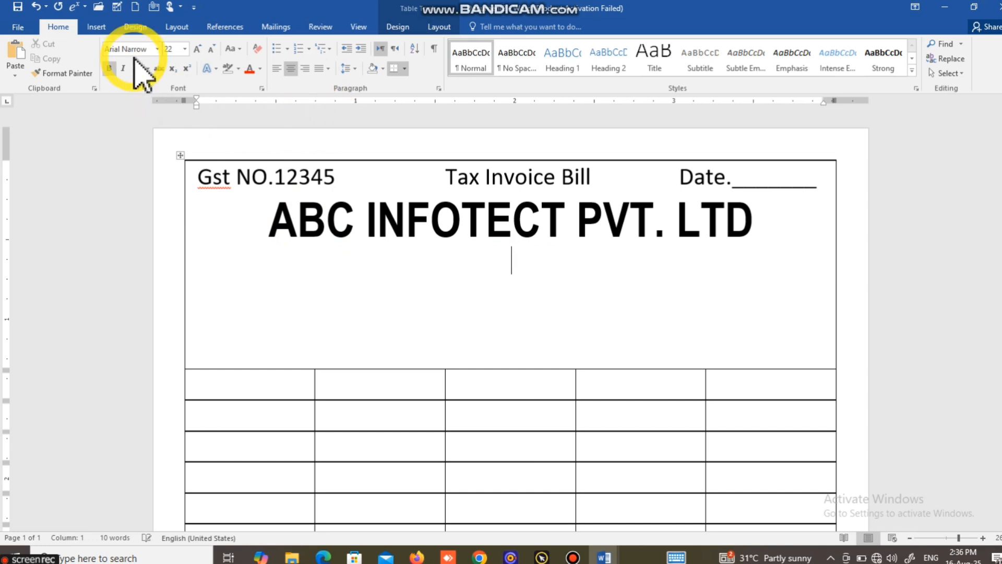
Step: Draw a text box about 3.64 by 0.56 inches below the company name
left_click(98, 29)
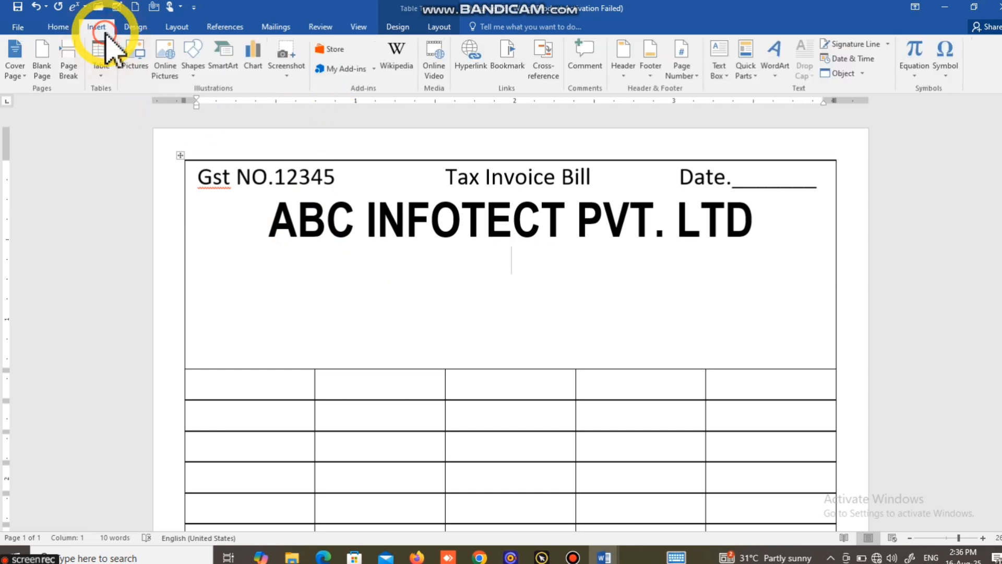
left_click(195, 76)
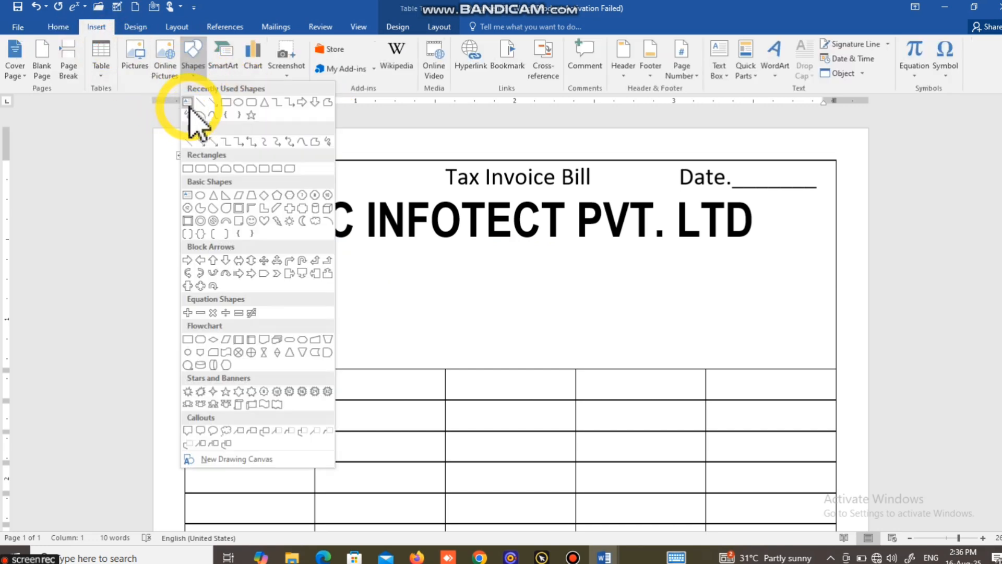
left_click(188, 105)
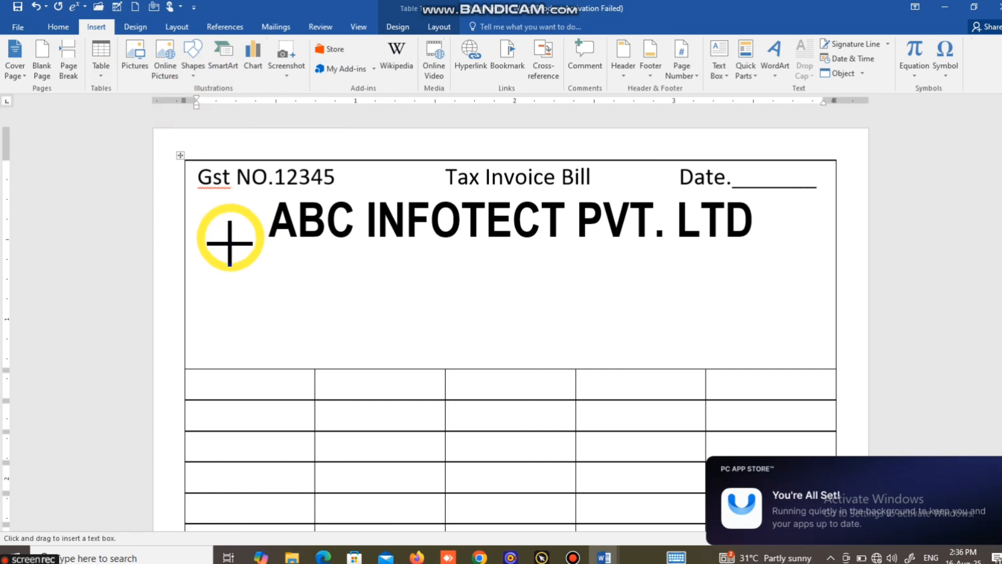
mouse_move(217, 248)
left_mouse_down()
mouse_move(343, 313)
mouse_move(548, 313)
mouse_move(797, 338)
left_mouse_up()
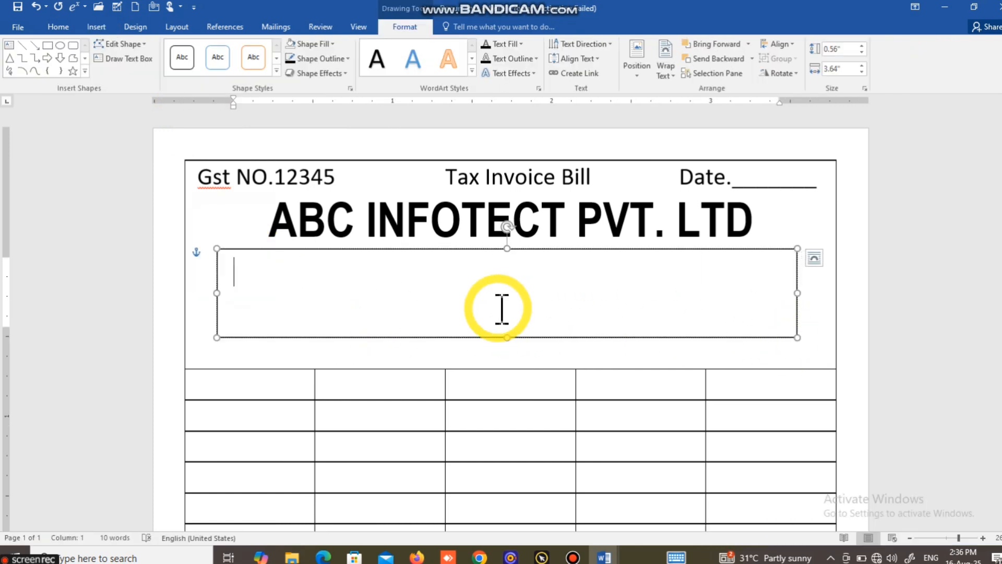
Step: Enter "Address. Phadpur Azamgarh.276001" in the text box and start a new line
type("aD")
key("BackSpace")
key("BackSpace")
key("Caps_Lock")
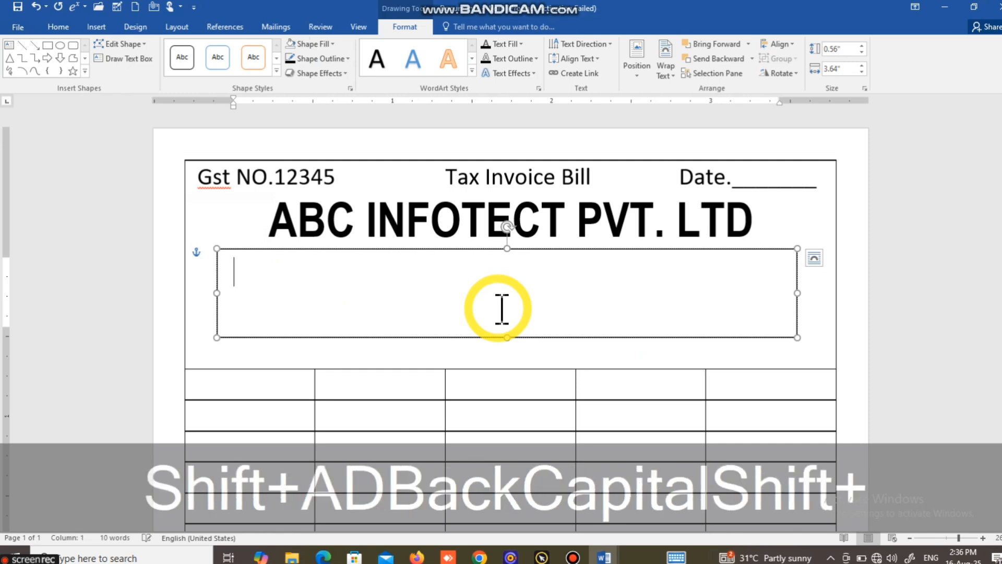
type("Addr")
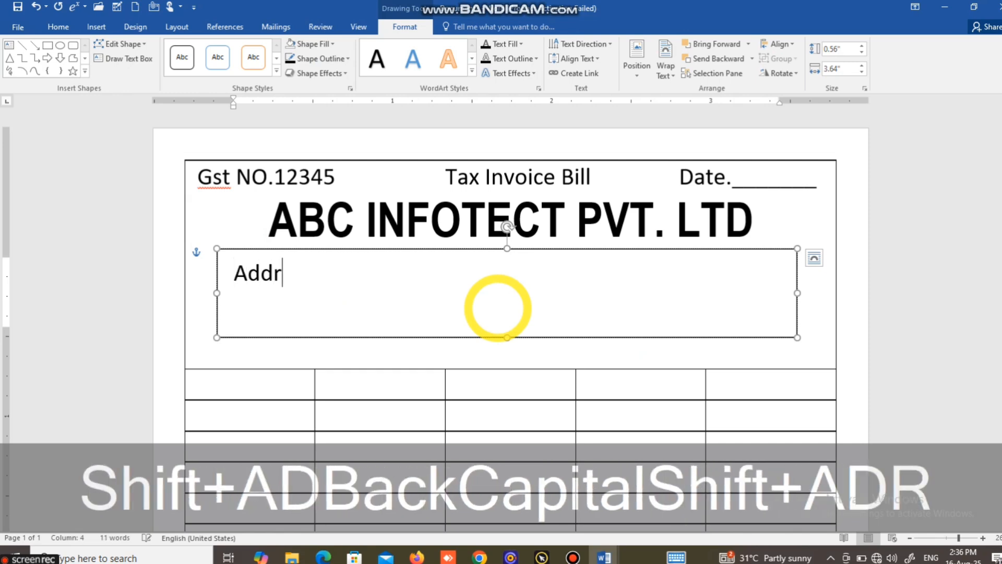
type("ess. ")
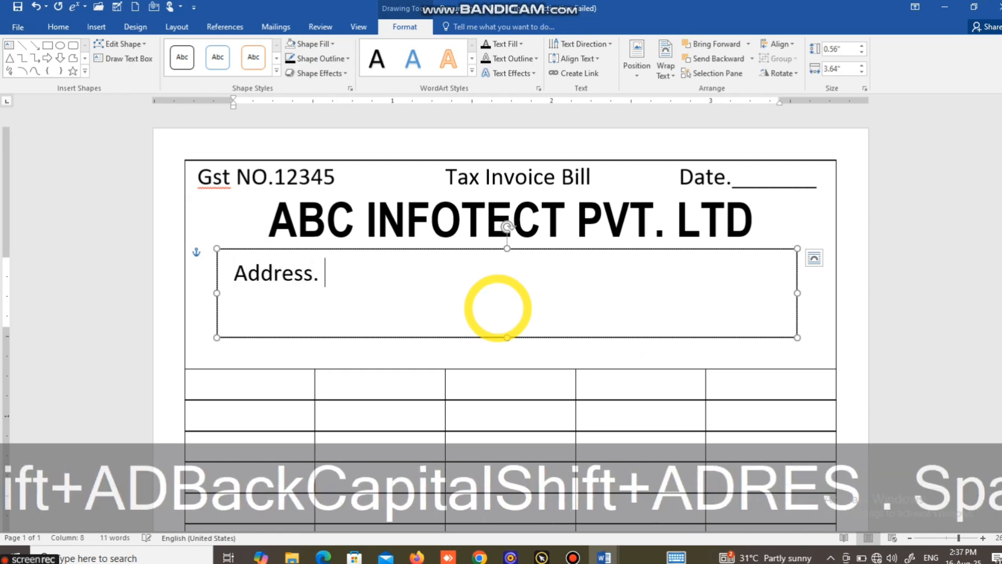
type("Phad")
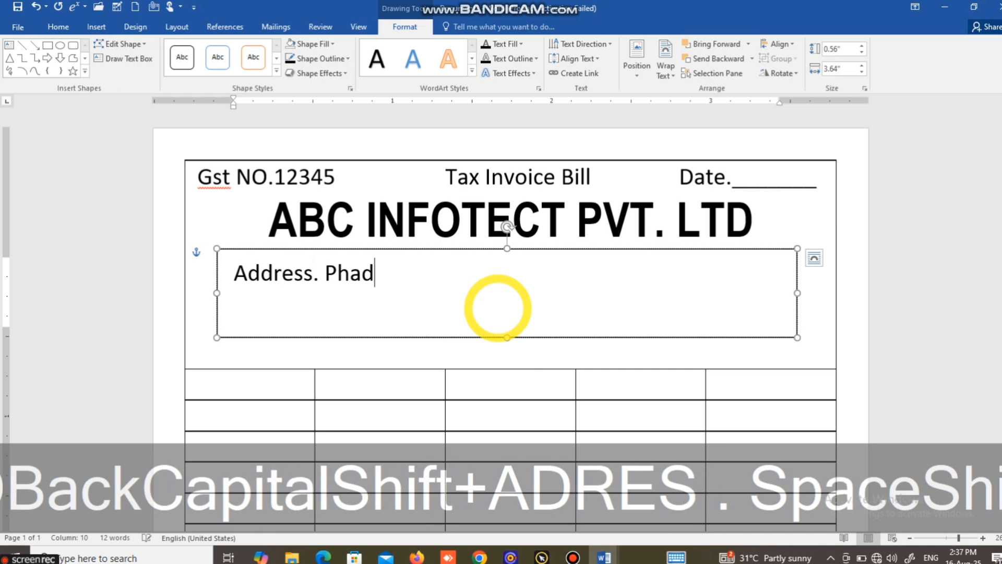
type("pur A")
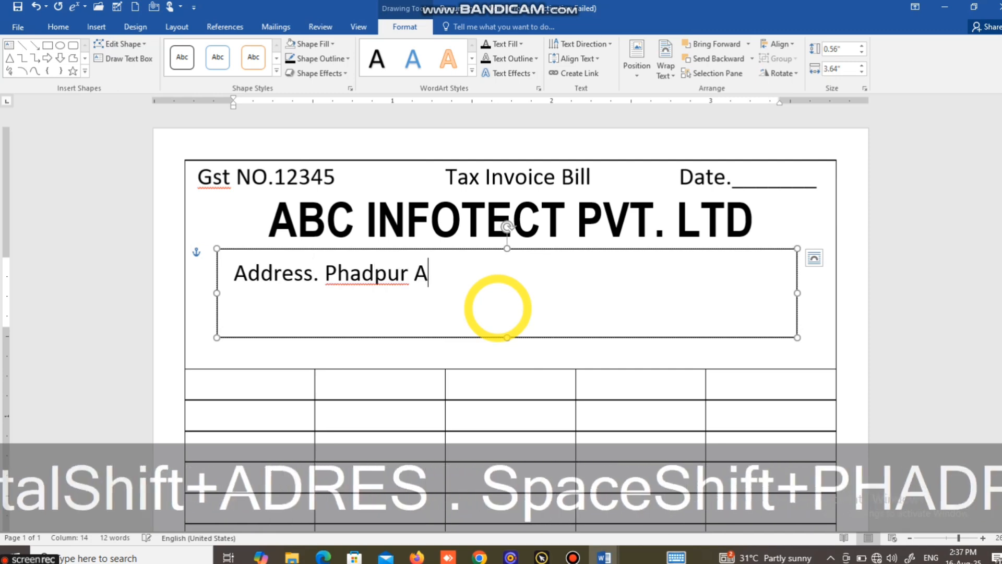
type("zmag")
key("BackSpace")
key("BackSpace")
key("BackSpace")
type("am")
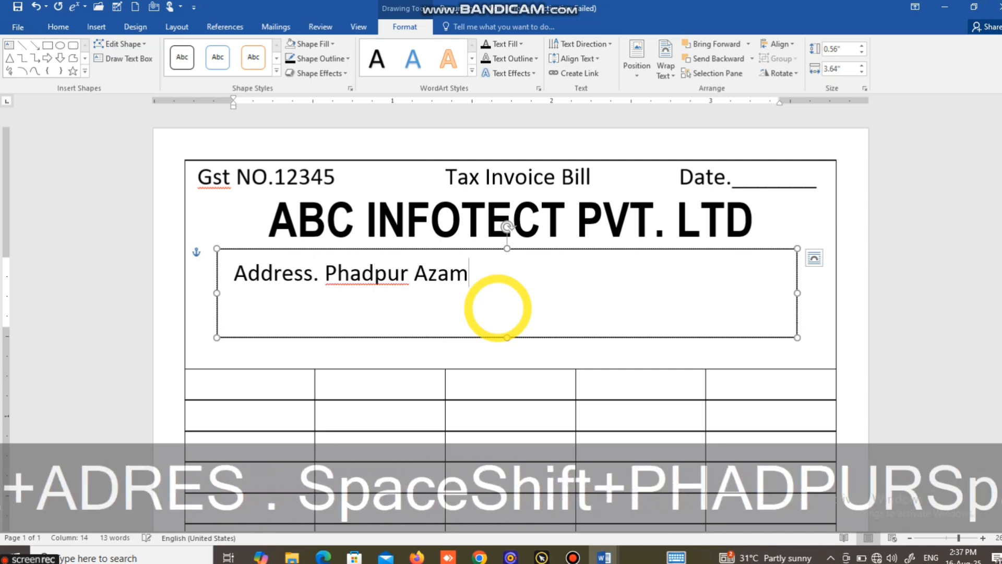
type("garh.")
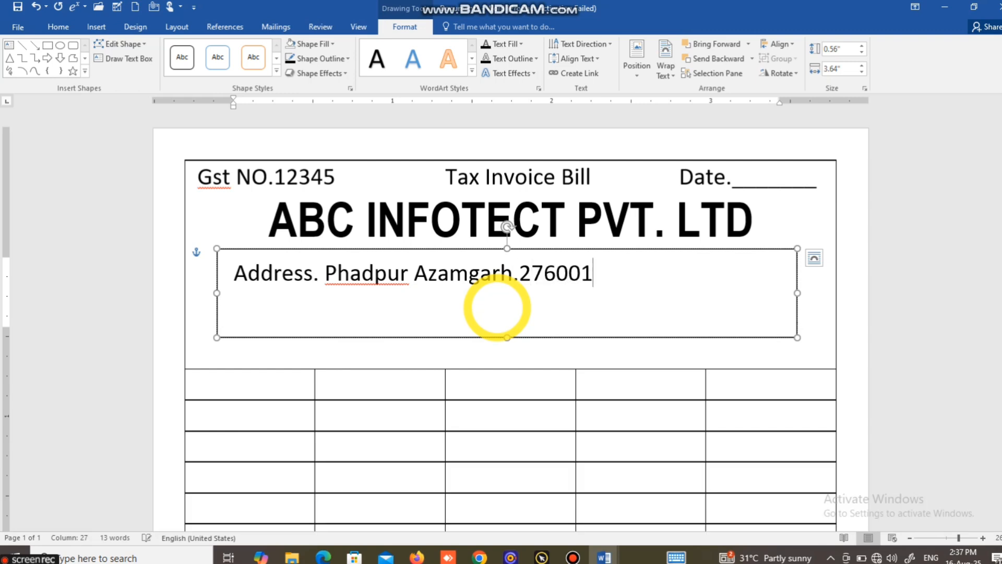
type("276001")
key("Return")
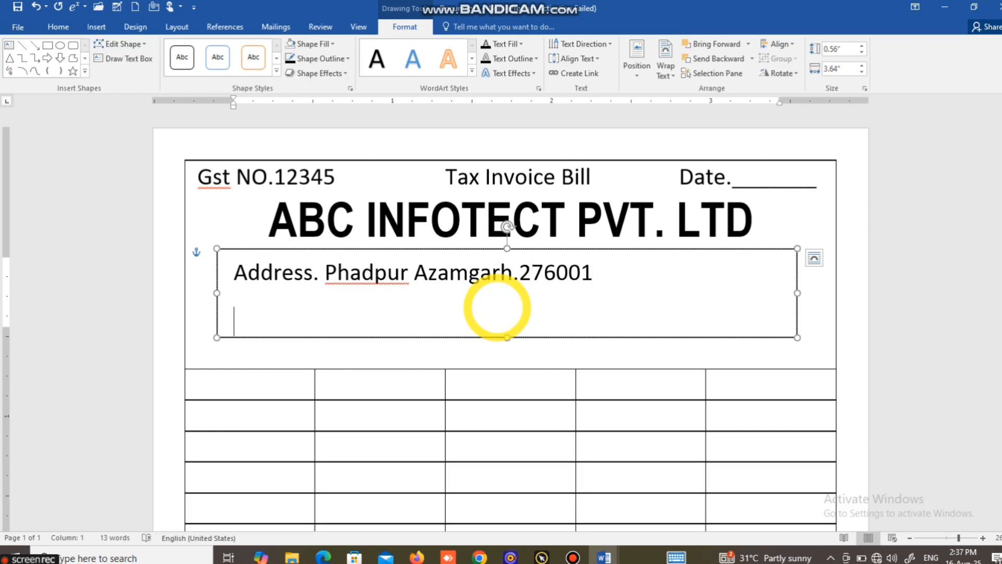
Step: Add a "Mobile No." line followed by the company's mobile number
type("mo")
key("BackSpace")
key("BackSpace")
type("Mo")
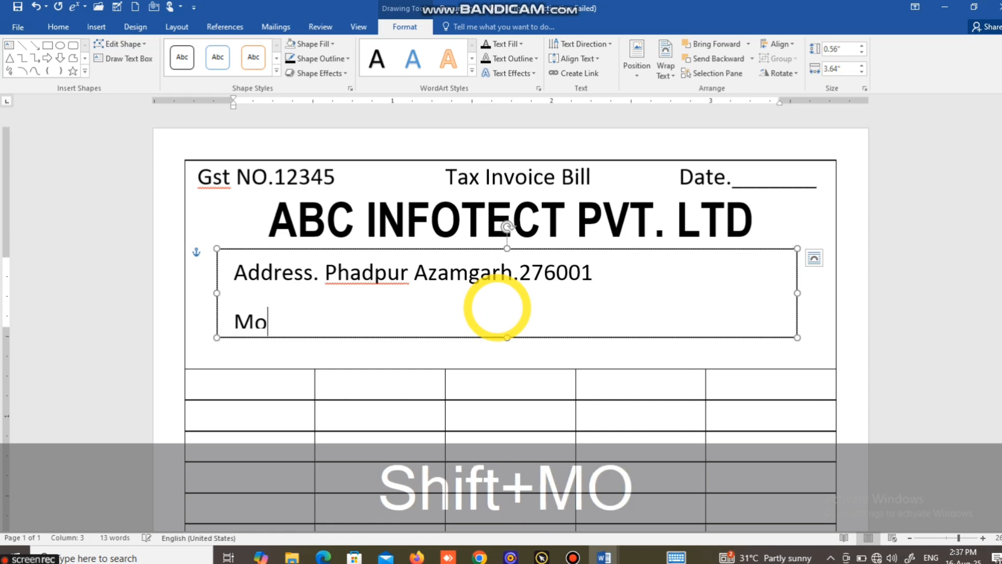
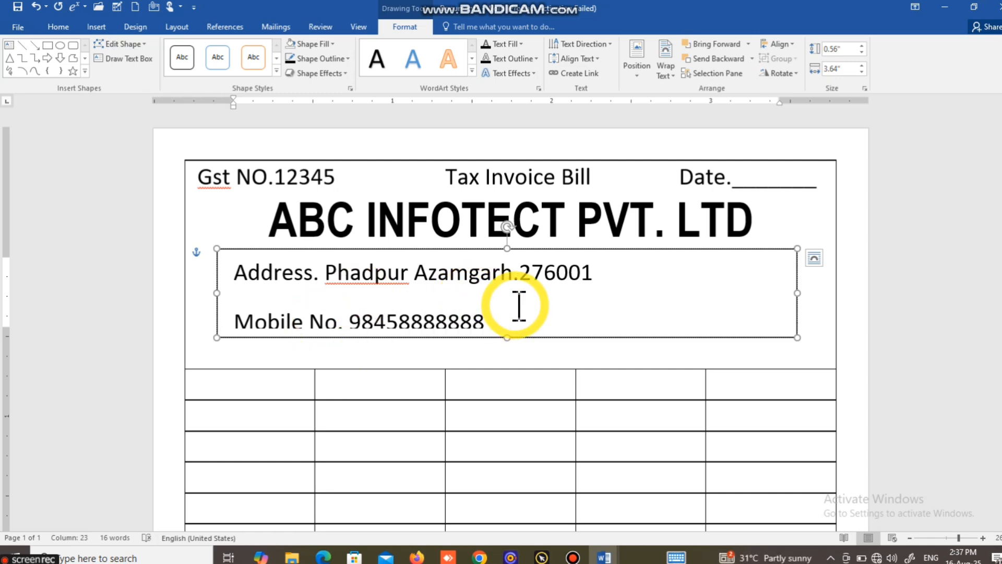
Step: Heighten the text box to about 0.64 inches and center its address and mobile lines
left_click_drag(506, 335, 508, 351)
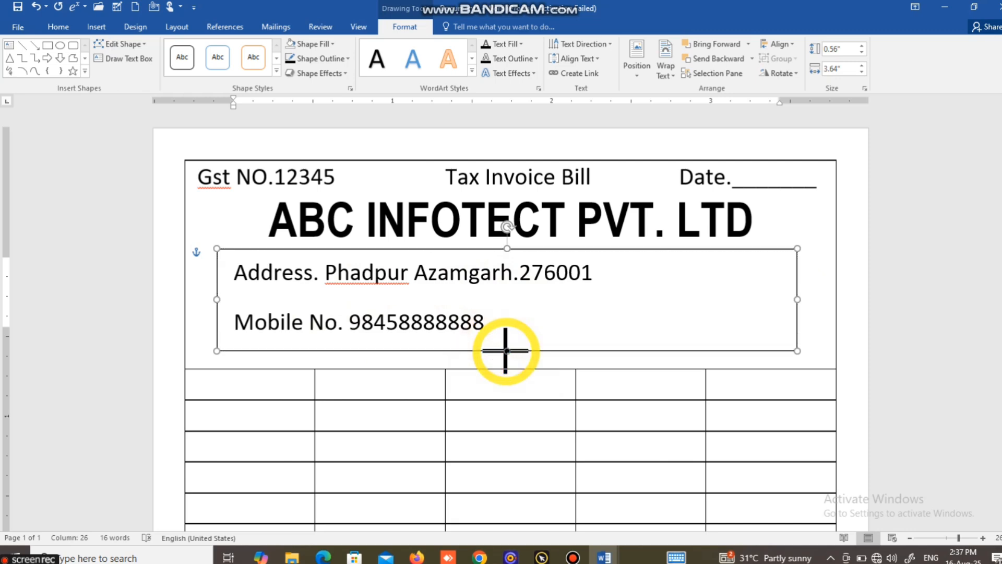
left_click_drag(237, 272, 519, 320)
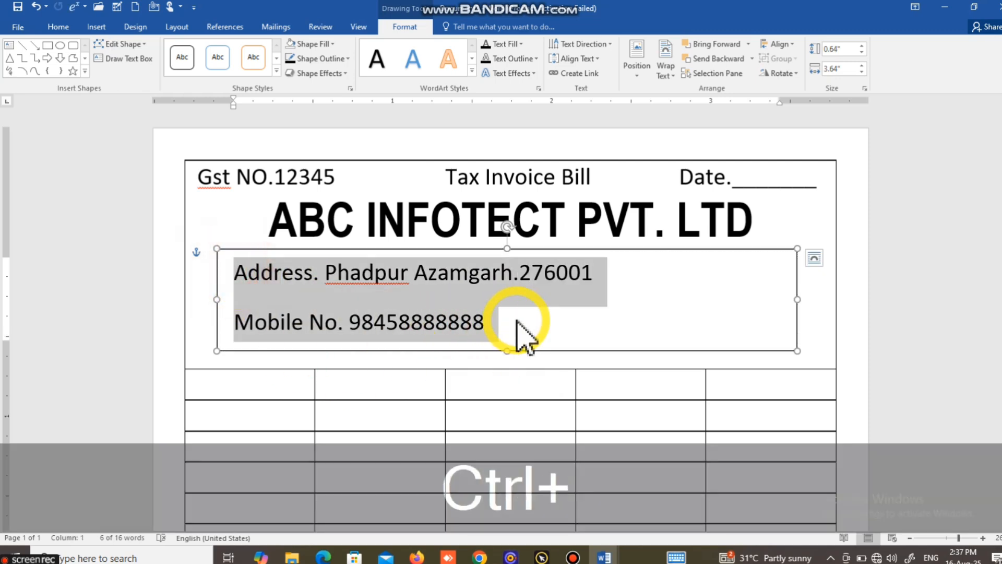
key("ctrl+e")
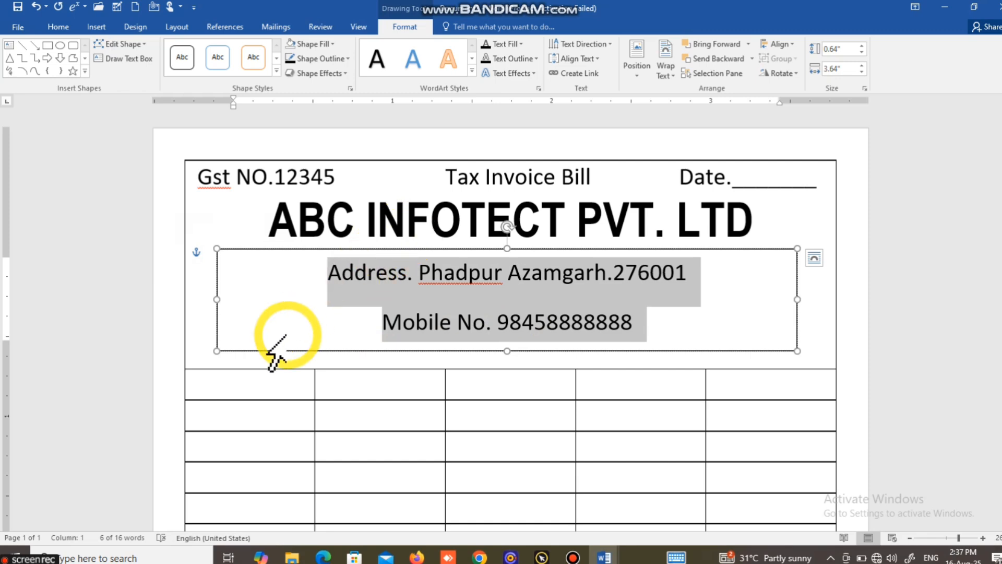
Step: Remove the space after paragraph for the address and mobile lines
double_click(433, 274)
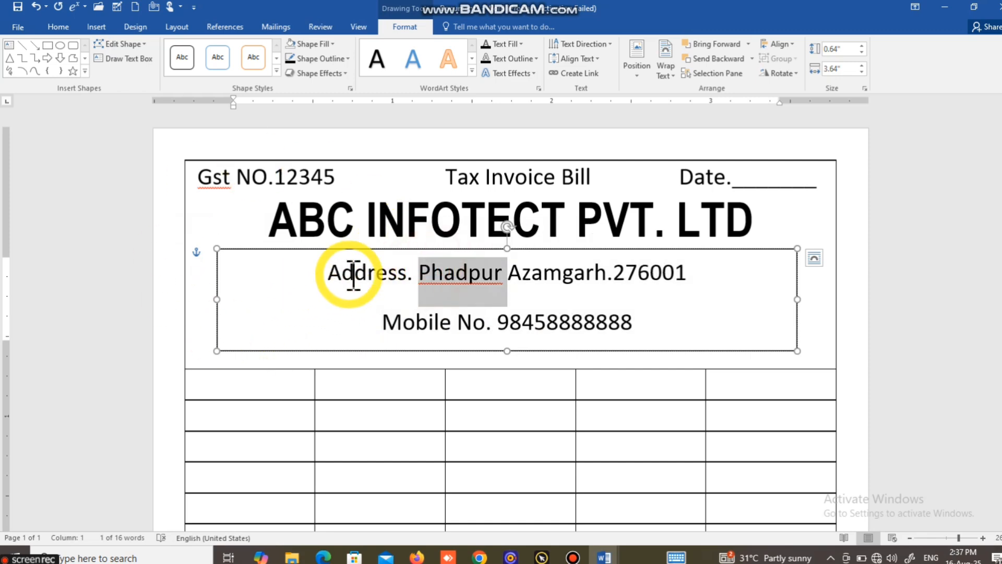
left_click(335, 264)
left_click_drag(336, 269, 637, 325)
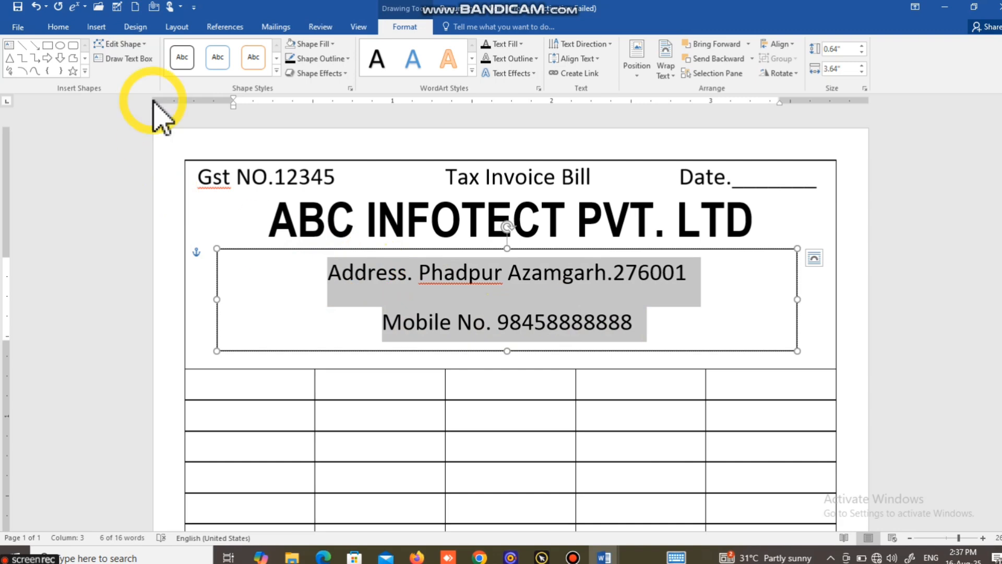
left_click(58, 26)
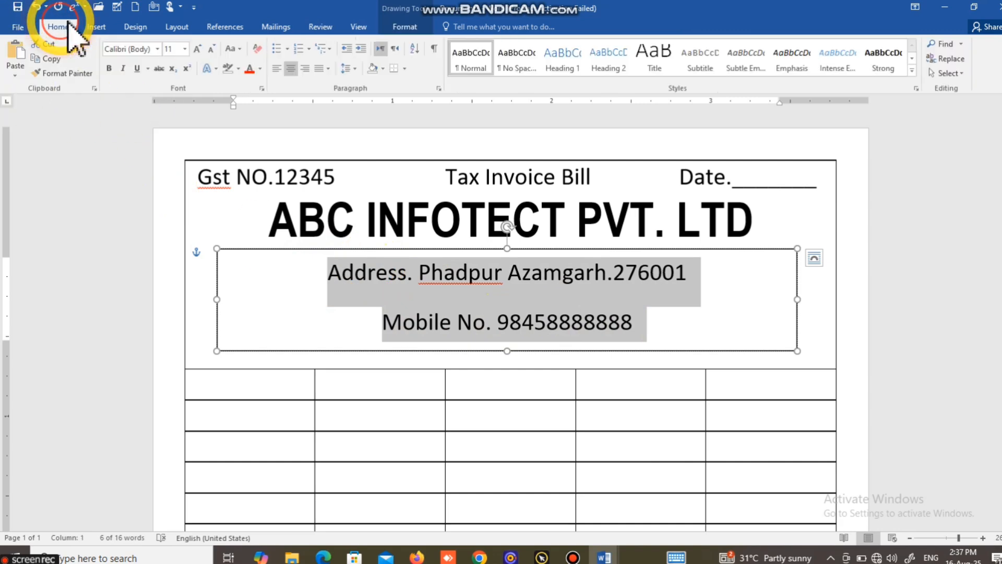
left_click(351, 71)
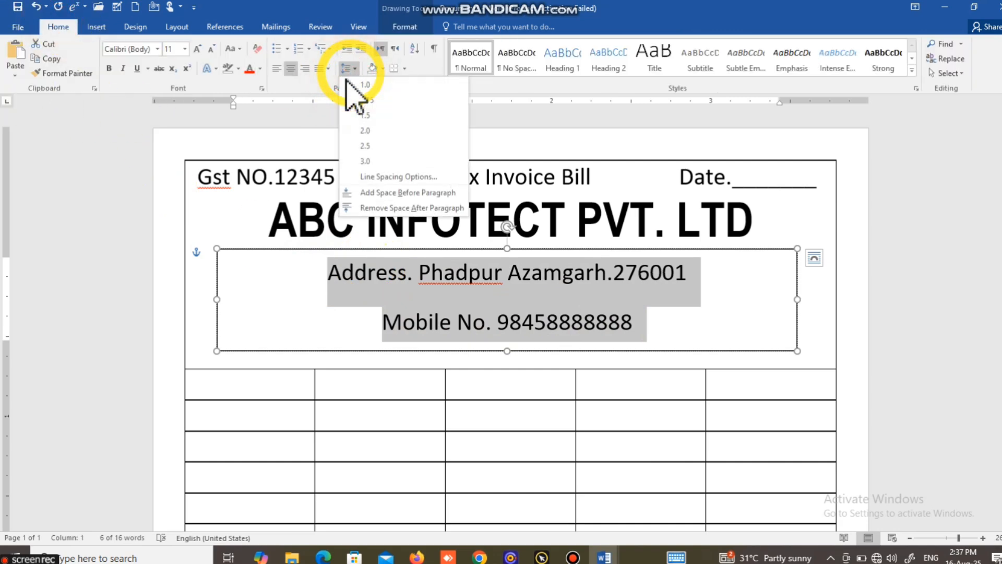
left_click(401, 208)
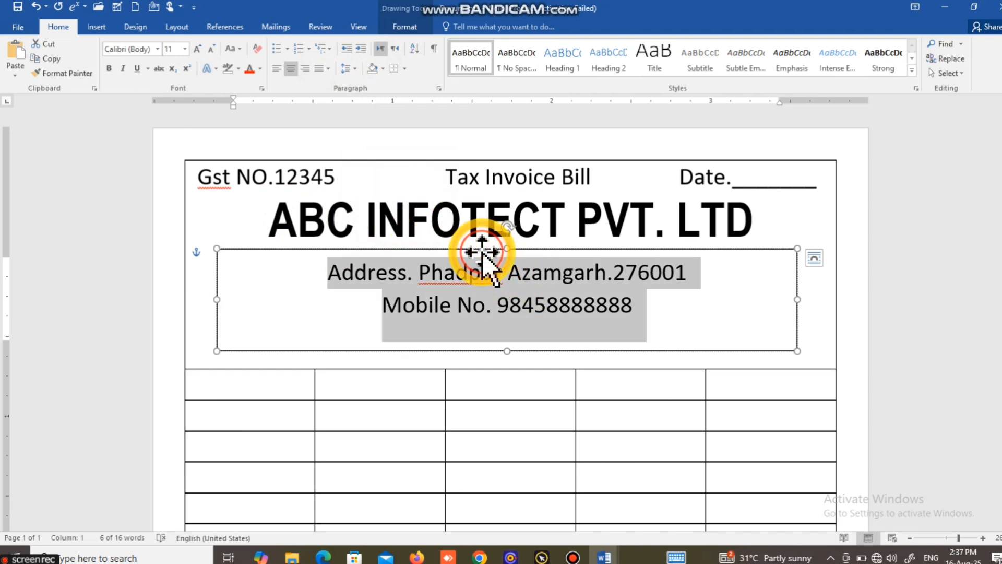
Step: Move the address text box slightly upward under the company name
left_click_drag(482, 252, 483, 244)
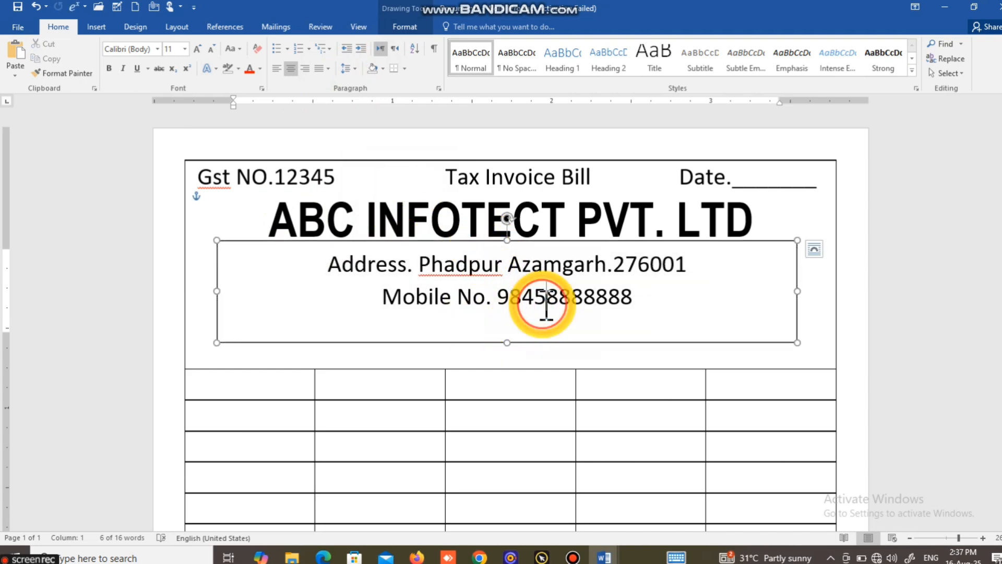
left_click(564, 399)
left_click(510, 303)
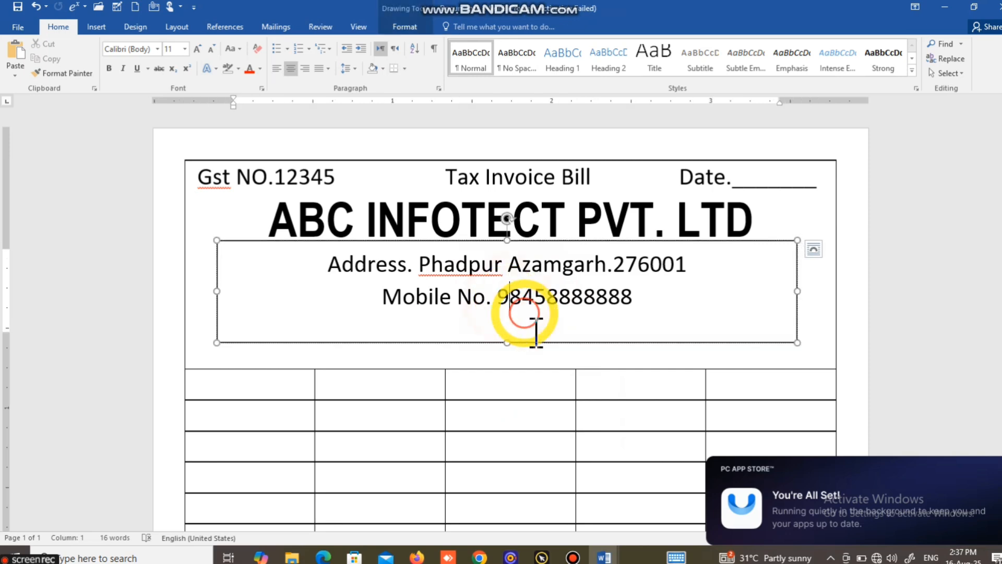
left_click(533, 343)
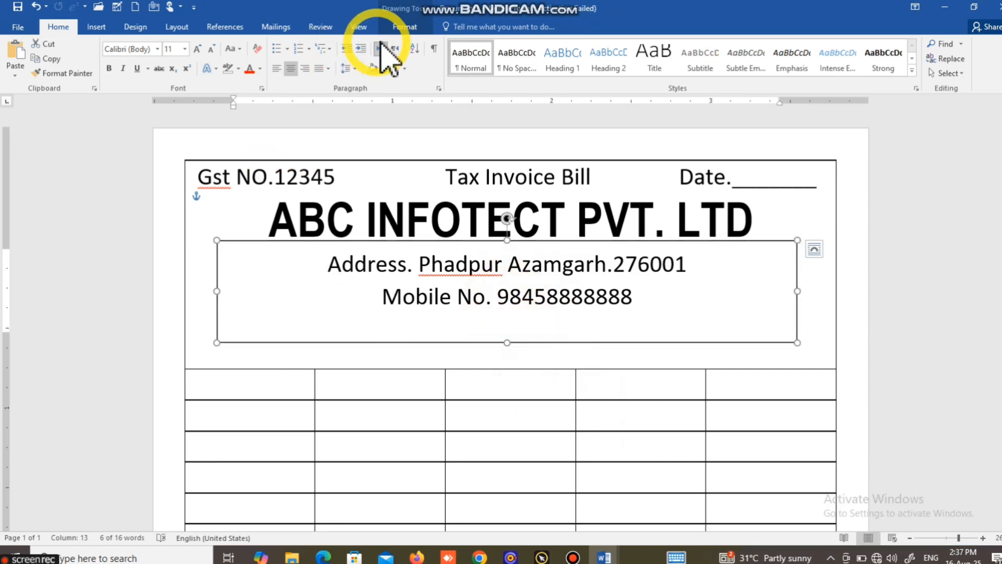
Step: Remove the outline from the address text box
left_click(398, 28)
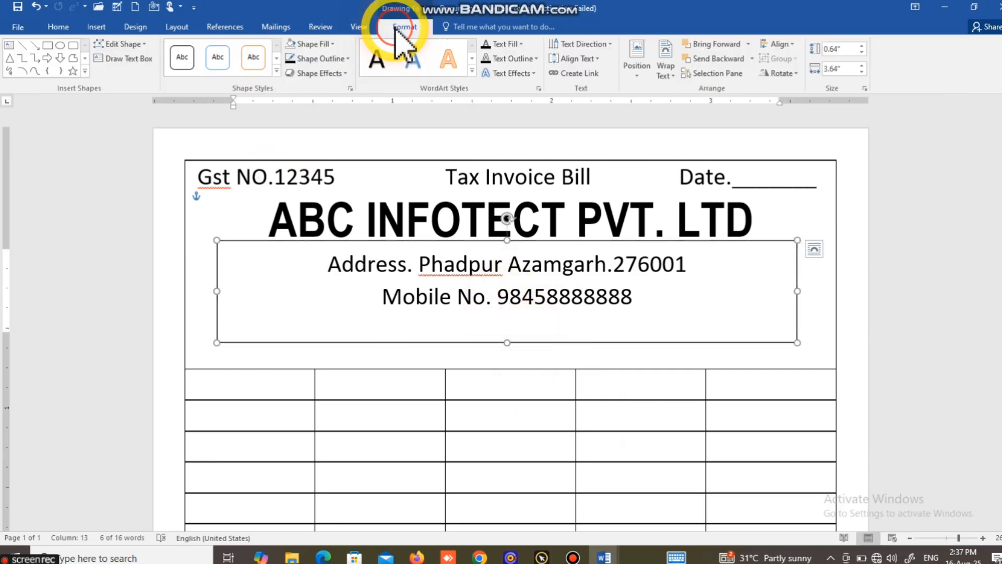
left_click(326, 59)
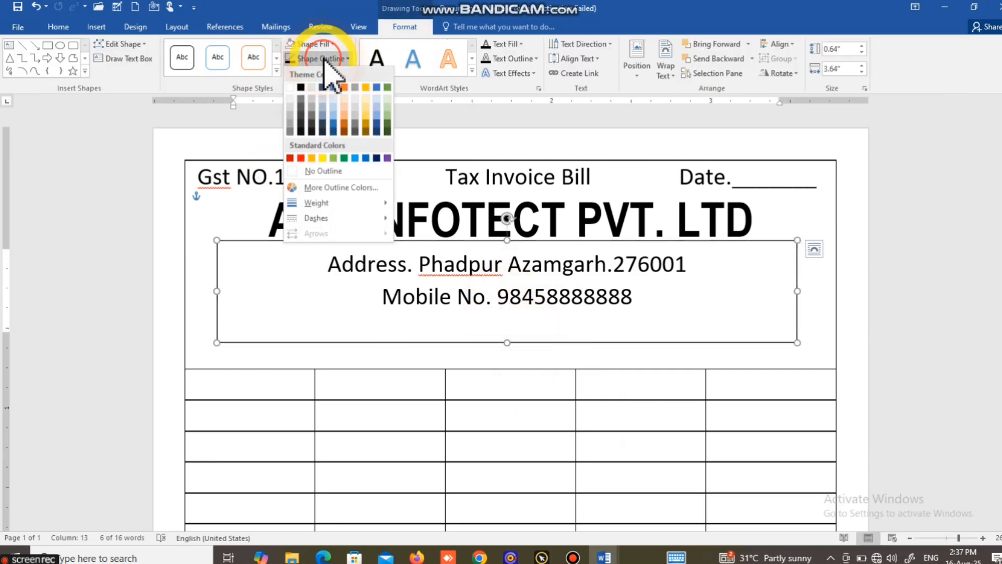
left_click(355, 171)
left_click(492, 350)
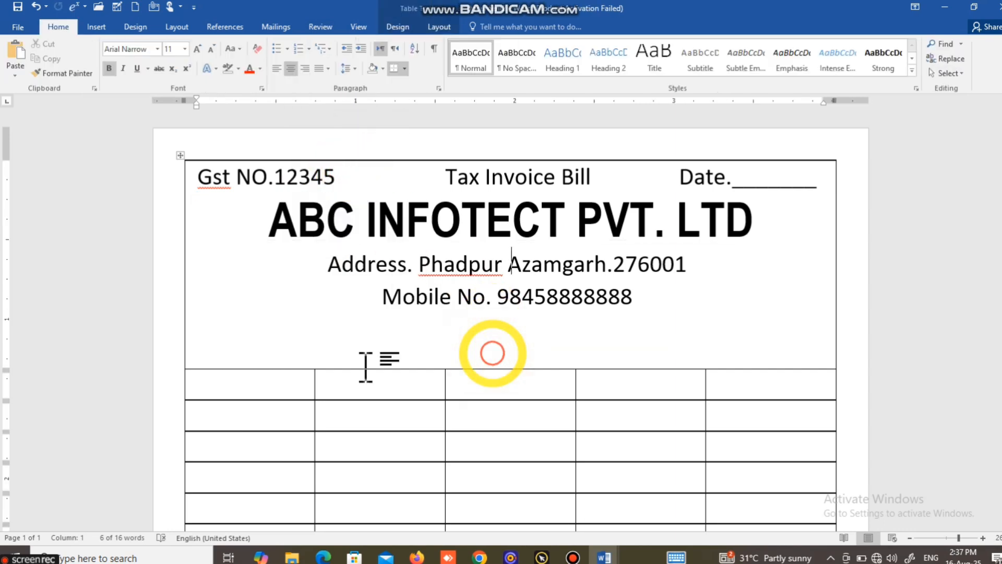
Step: Make the address and mobile lines bold
left_click(442, 295)
mouse_move(634, 307)
left_mouse_down()
mouse_move(522, 284)
mouse_move(351, 287)
left_mouse_up()
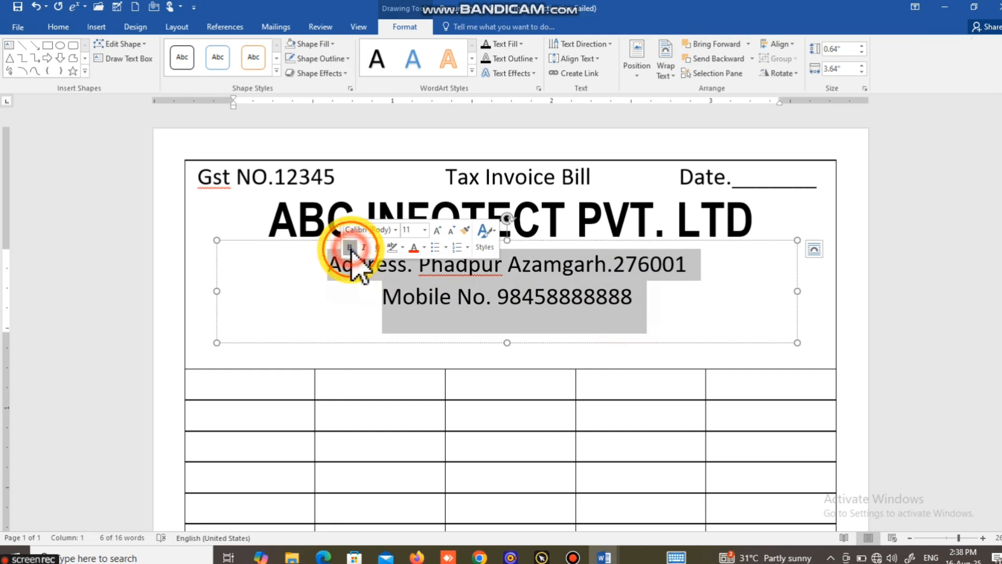
left_click(350, 248)
left_click(446, 310)
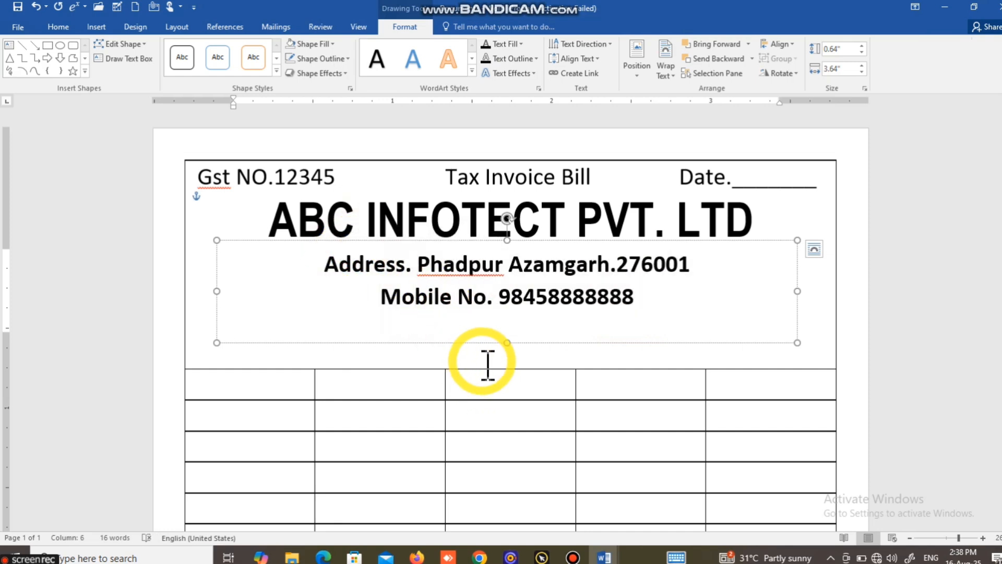
Step: Lower the table to make room and draw a text box about 3.85 by 0.76 inches below the mobile line
left_click_drag(483, 370, 487, 418)
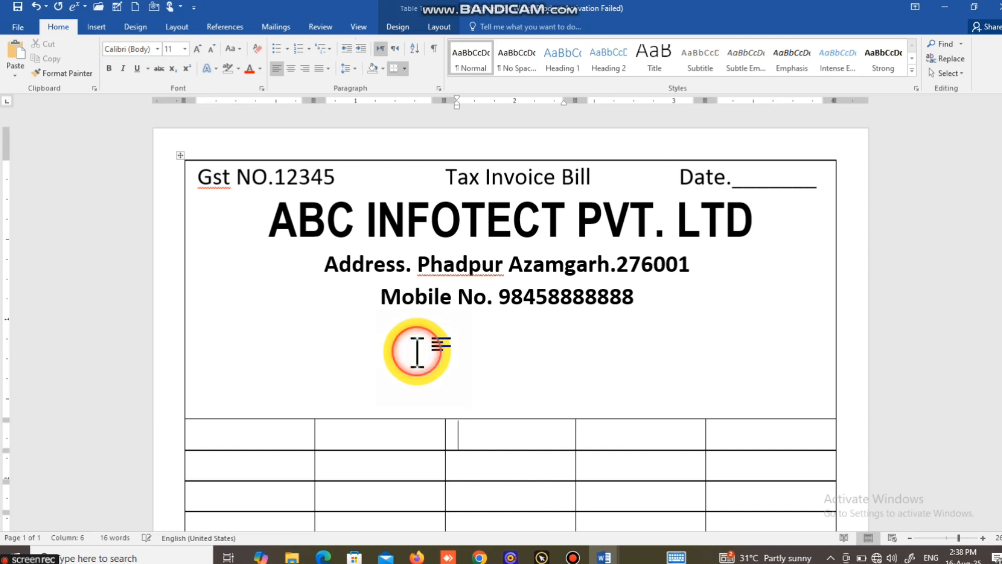
left_click(99, 30)
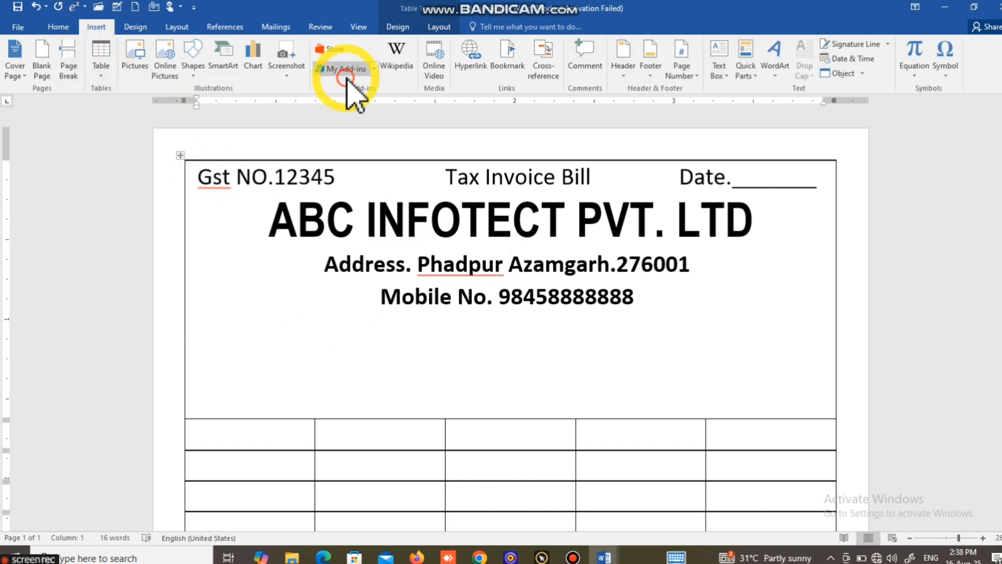
left_click(199, 80)
left_click(193, 107)
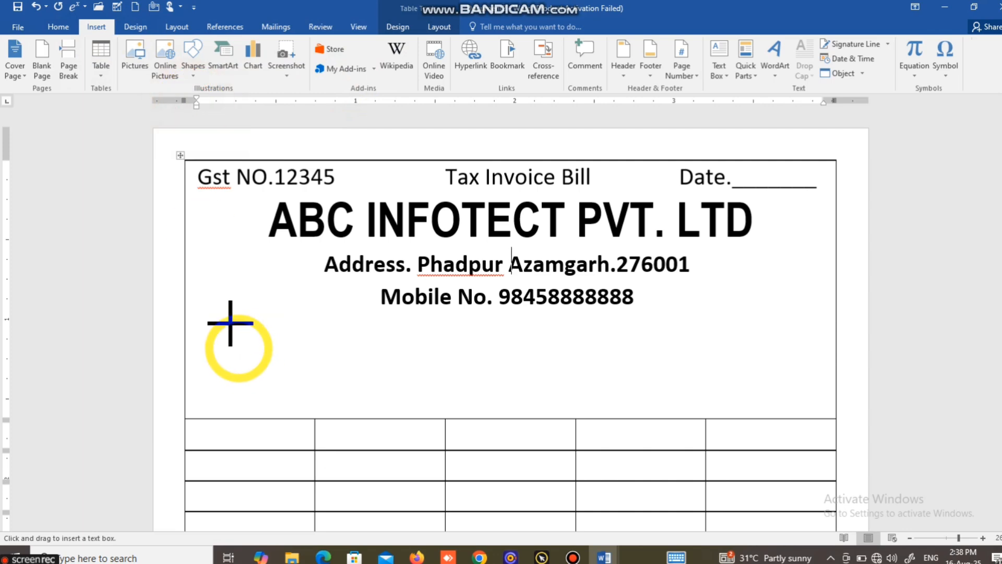
left_click_drag(204, 312, 817, 432)
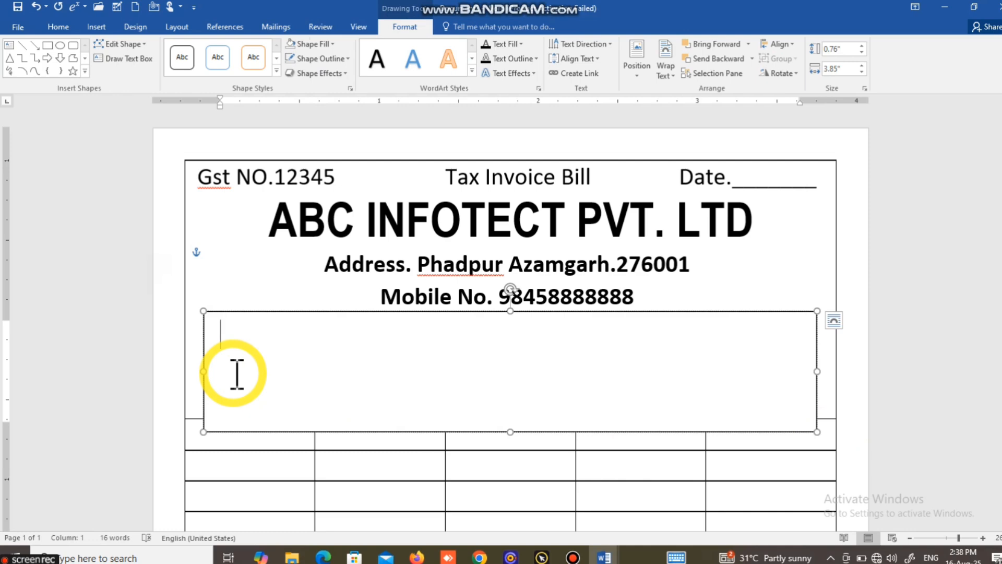
Step: Enter "Name" followed by a dotted fill line in the new text box and start a new line
type("Name")
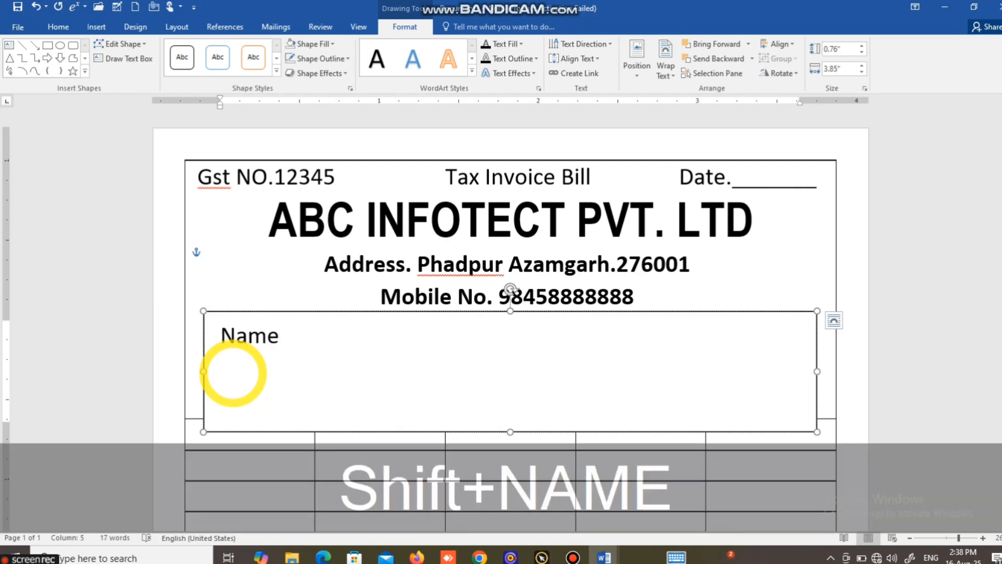
type(".")
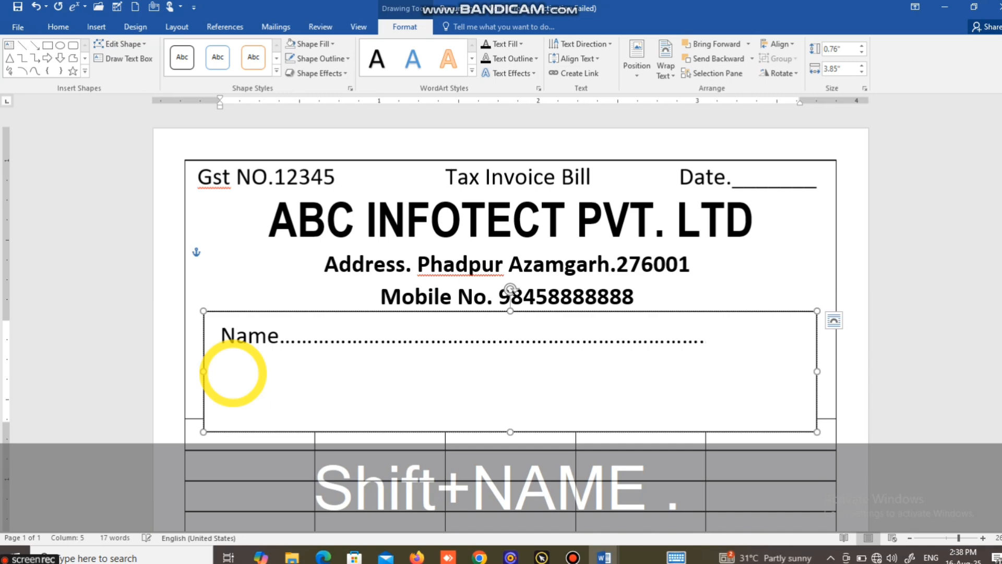
key("Return")
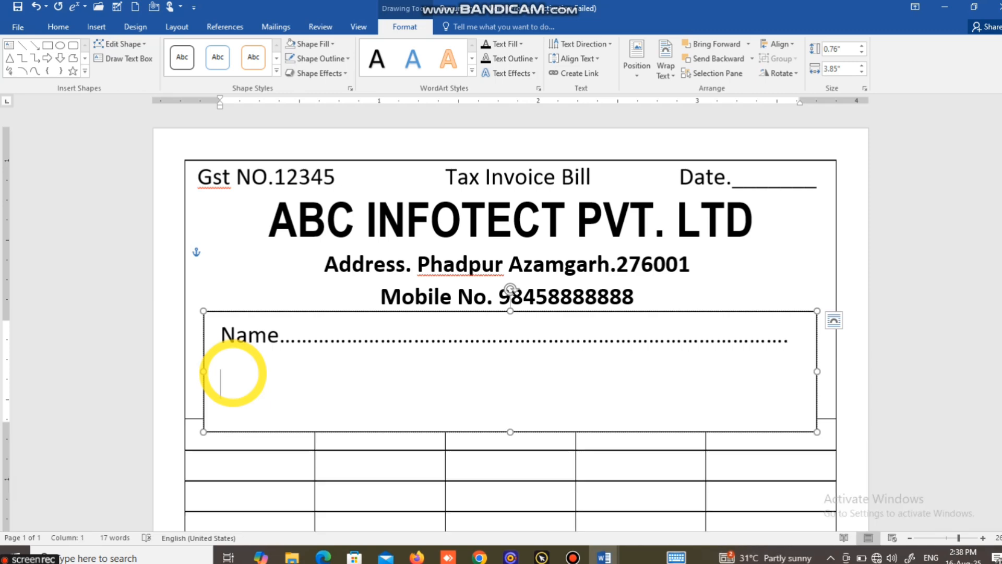
Step: Enter "Address" and "Date" labels, each followed by a dotted fill line, on the second line of the details text box
type("Addr")
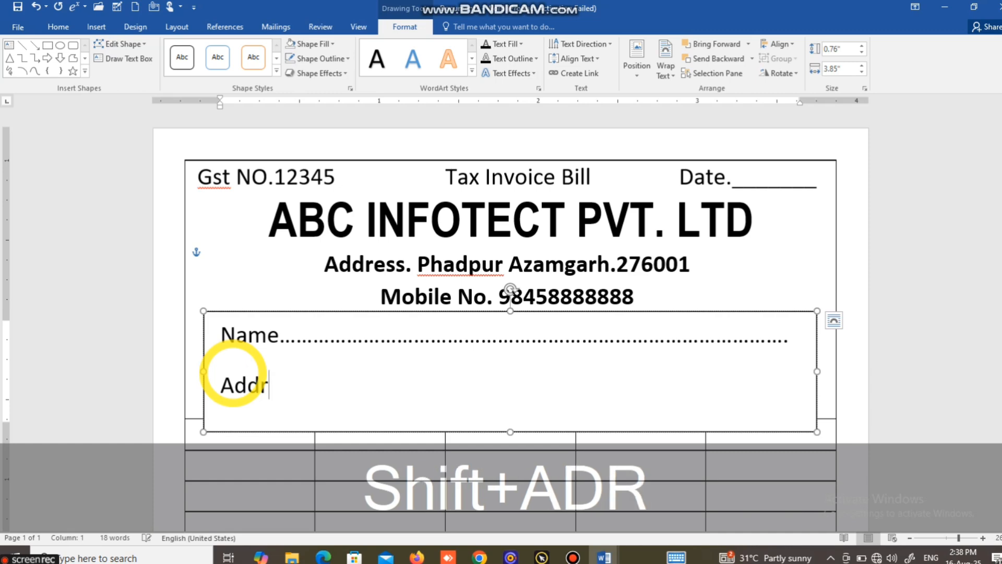
type("es.")
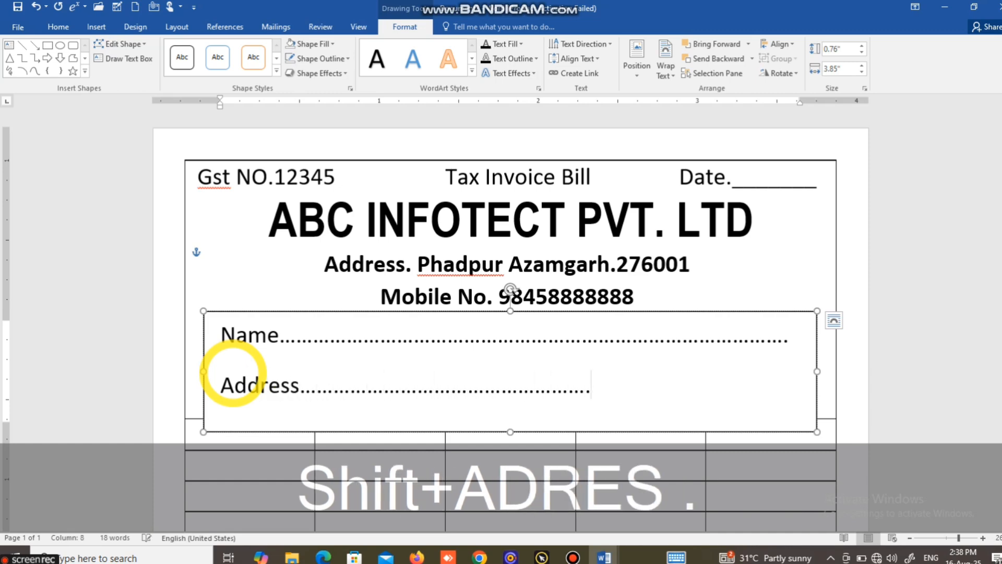
type("Date")
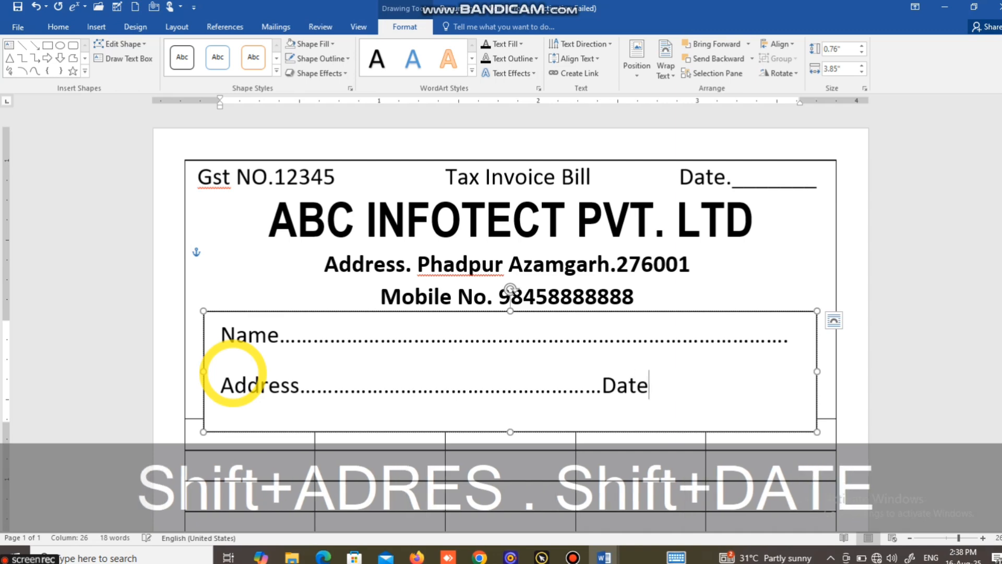
type("........................")
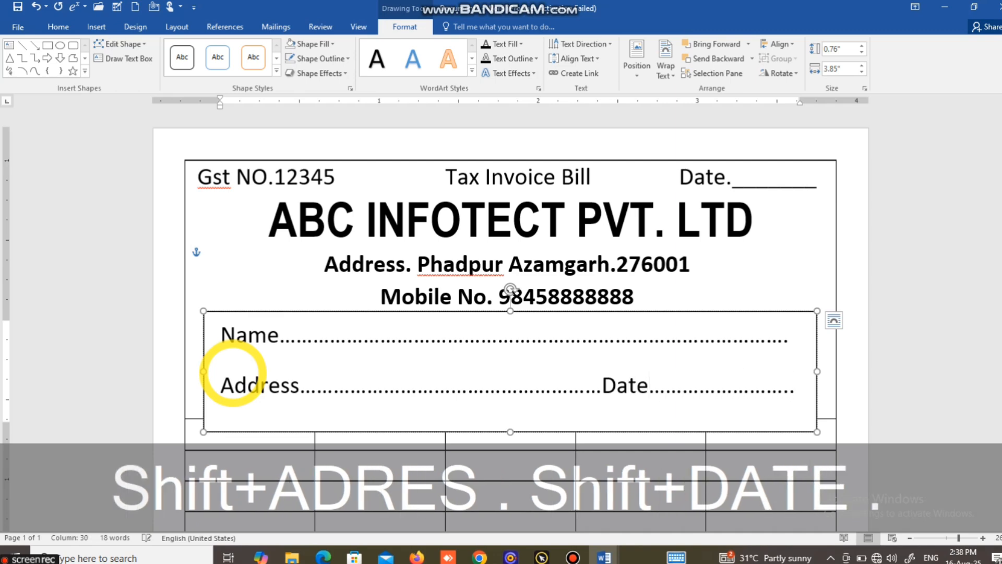
Step: Add a third line with "Mobile No." and "Email" labels, each followed by a dotted fill line
key("BackSpace")
type("Mobile")
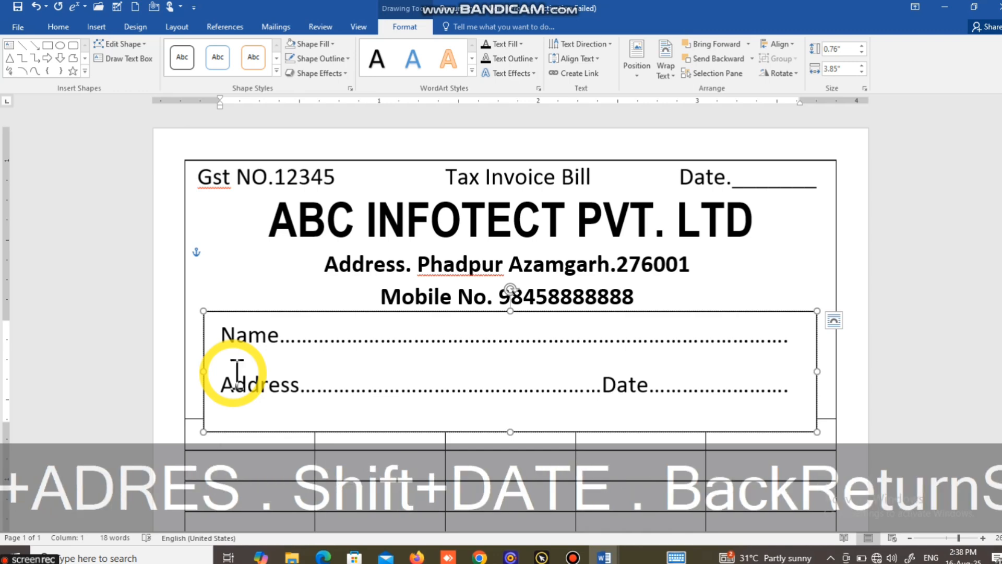
type(" No.")
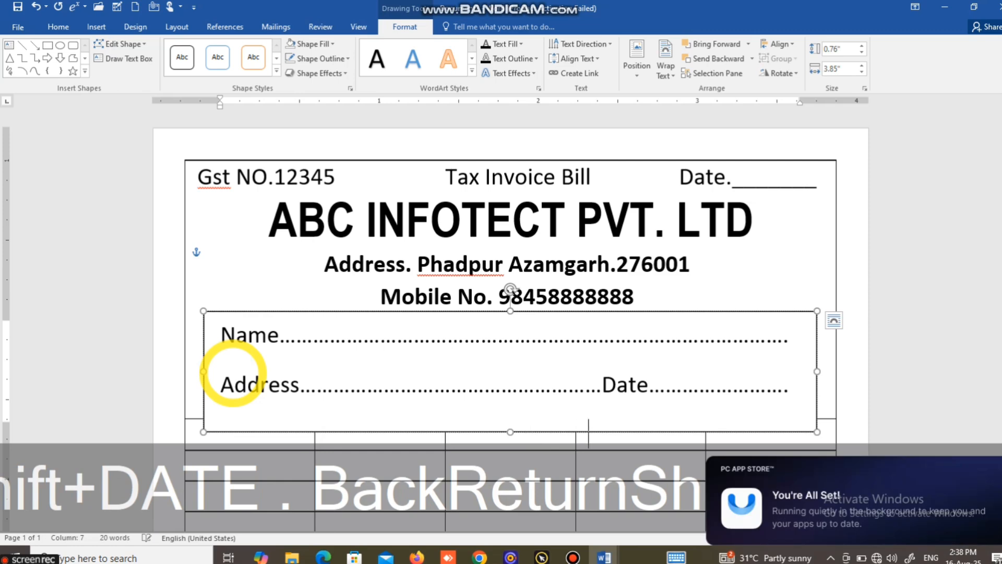
type("Em")
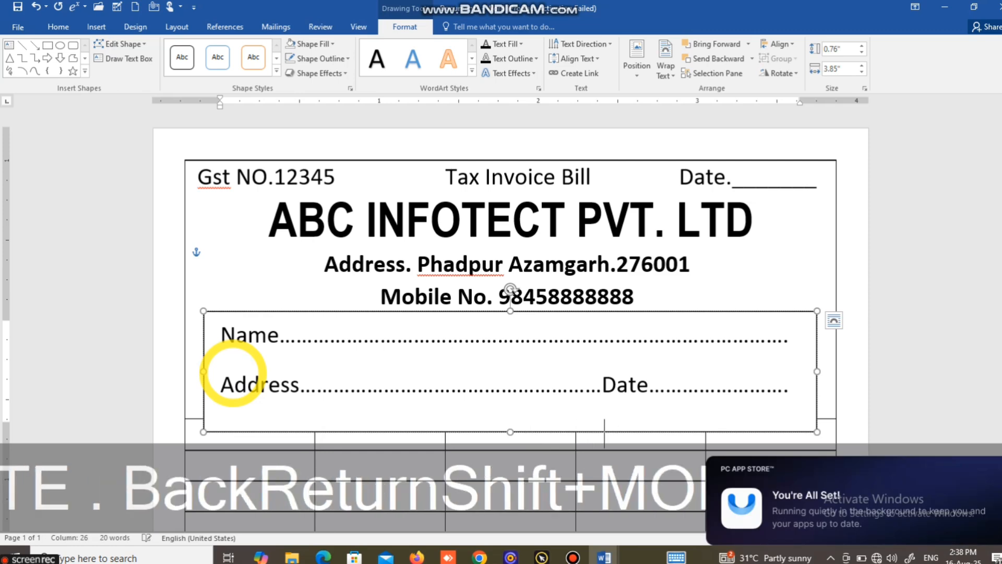
type("ail..")
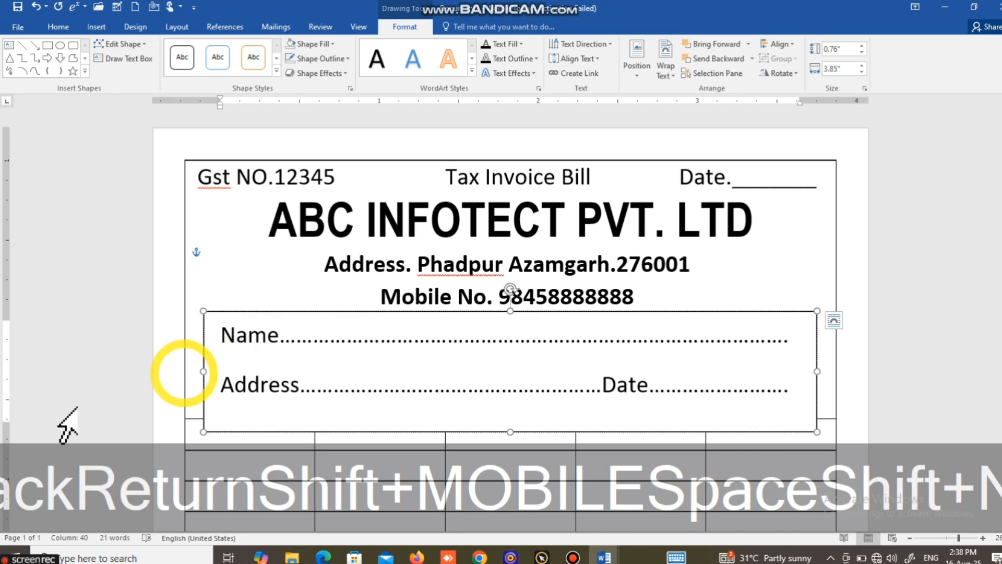
Step: Enlarge the customer details text box to about 1.32 inches tall so all three lines fit
left_click(449, 307)
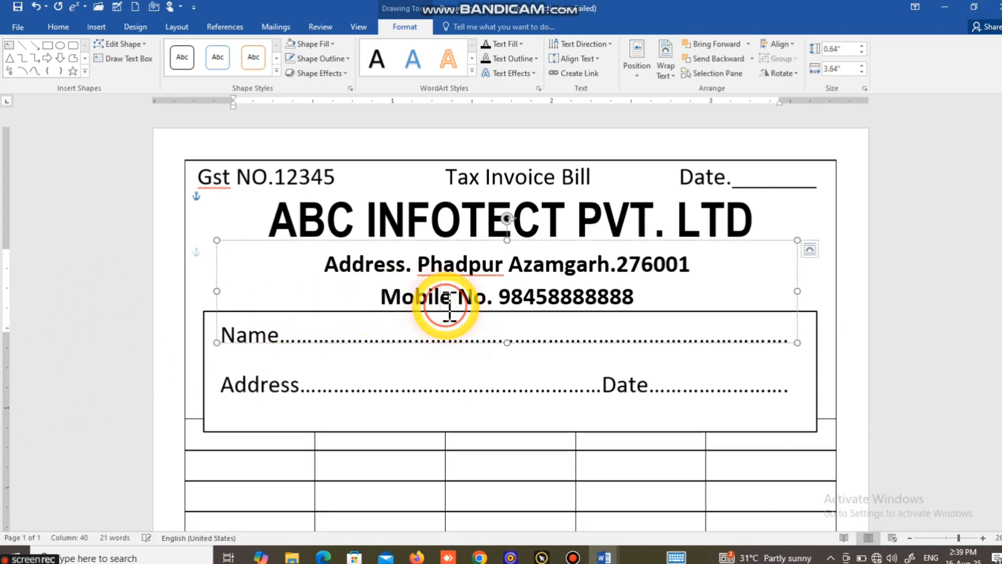
double_click(459, 390)
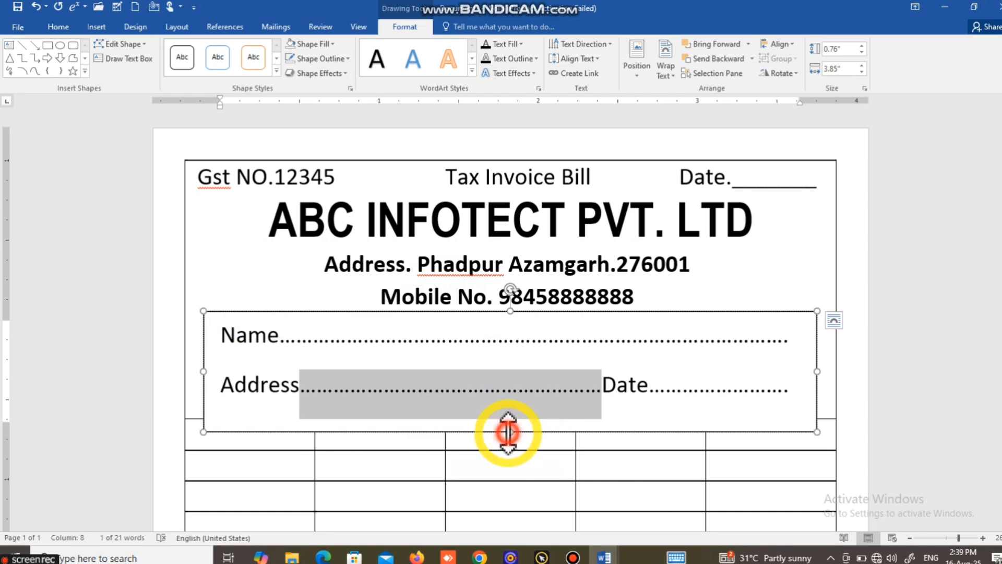
left_click_drag(511, 435, 493, 520)
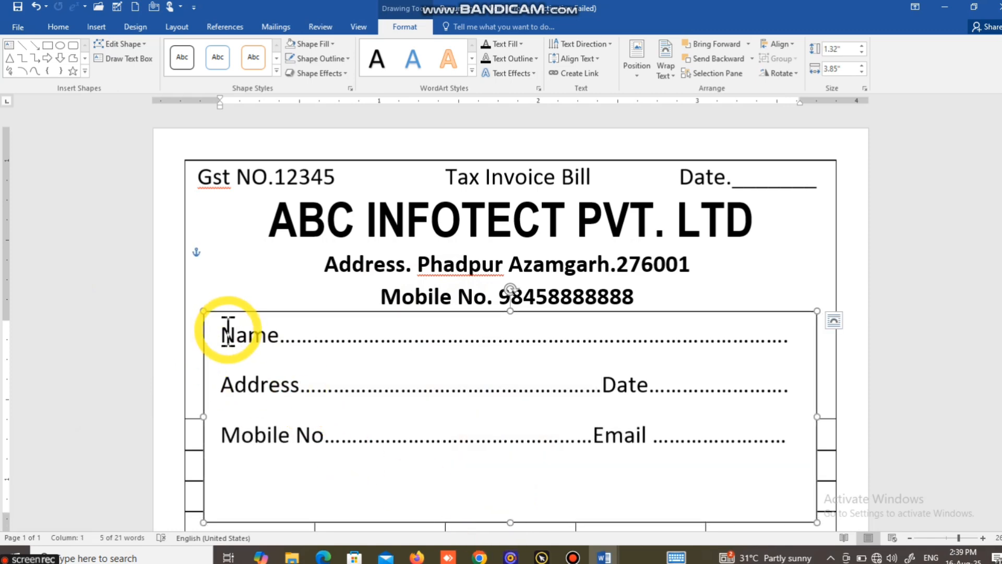
Step: Select all text in the details box and remove the space after its paragraphs
left_click_drag(225, 334, 772, 425)
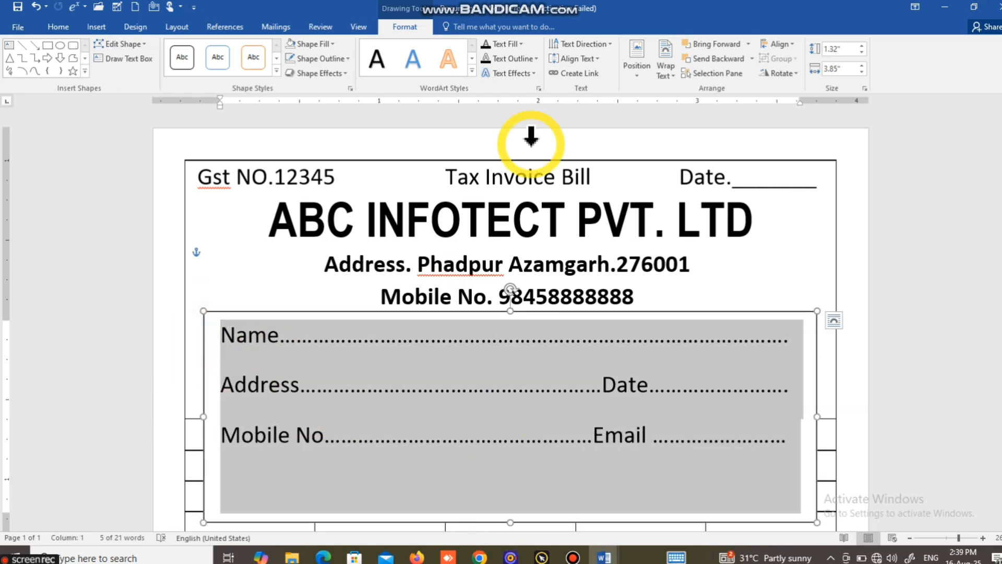
left_click(59, 29)
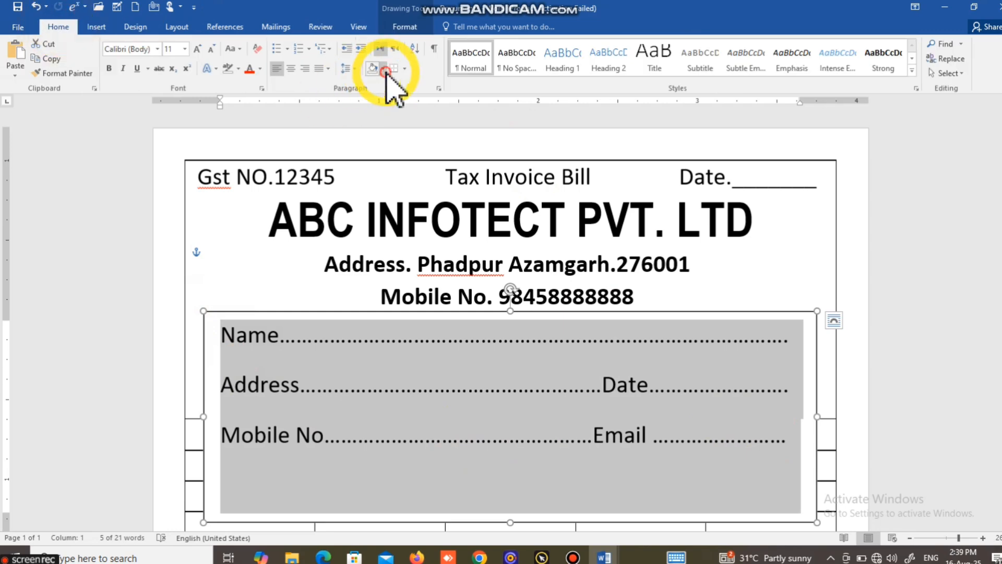
left_click(348, 70)
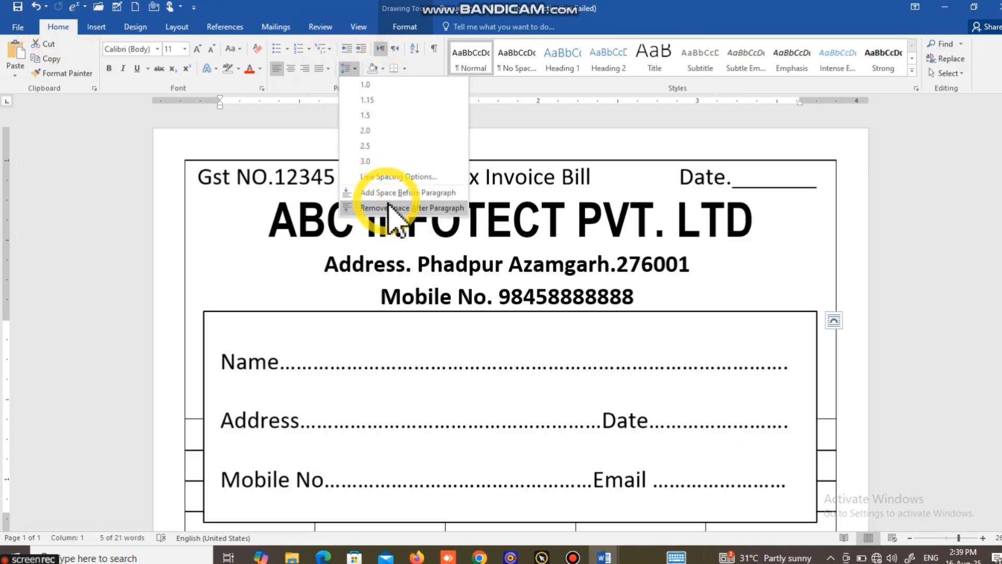
left_click(386, 208)
Step: Select the customer details text box and set its shape fill to No Fill
left_click(365, 379)
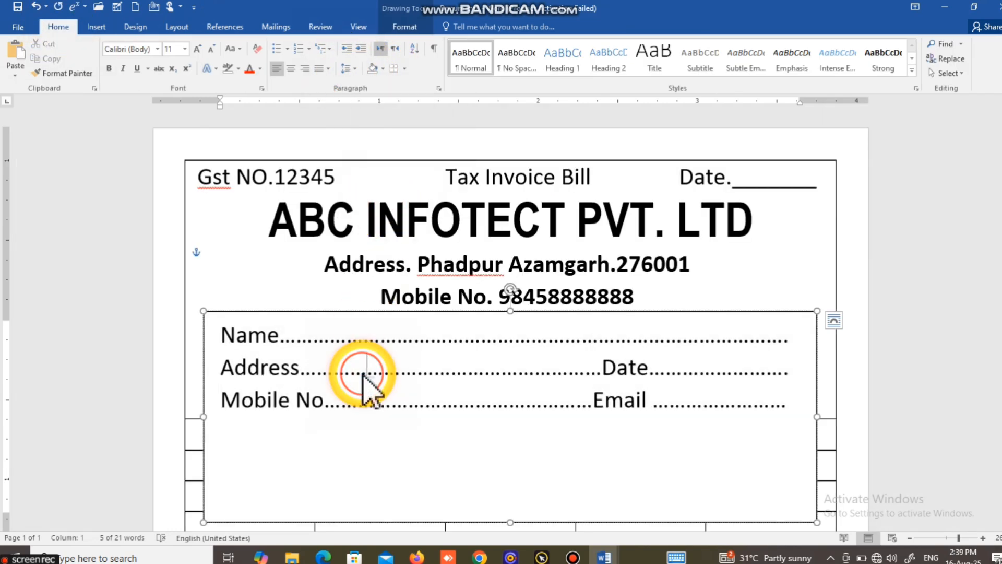
left_click_drag(371, 311, 647, 296)
left_click(282, 402)
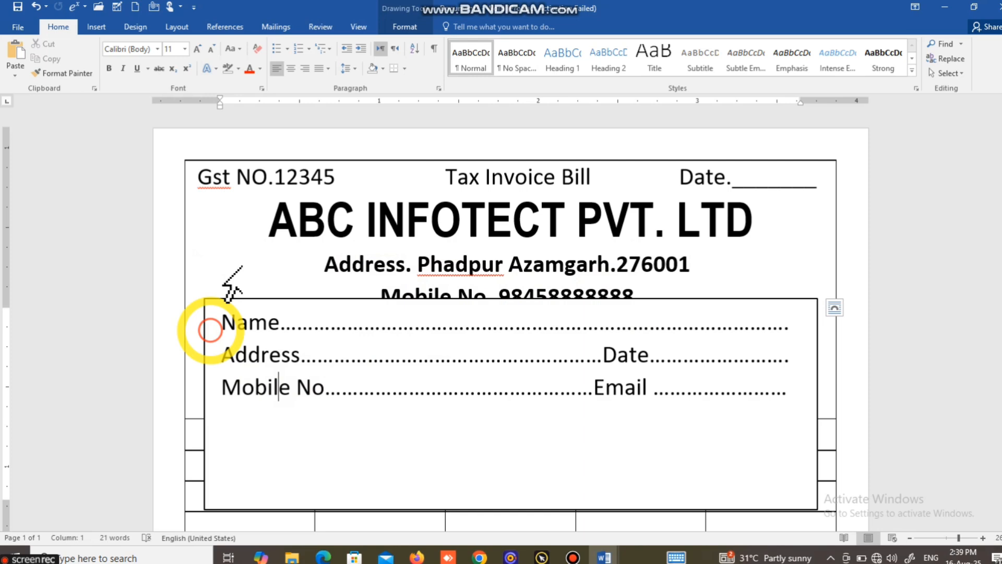
left_click(253, 309)
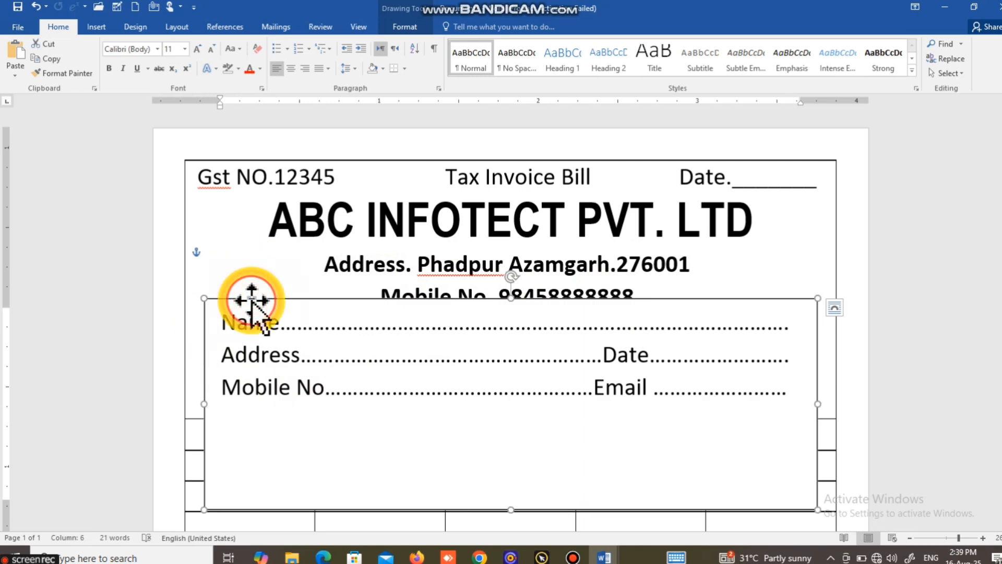
left_click(400, 26)
left_click(312, 44)
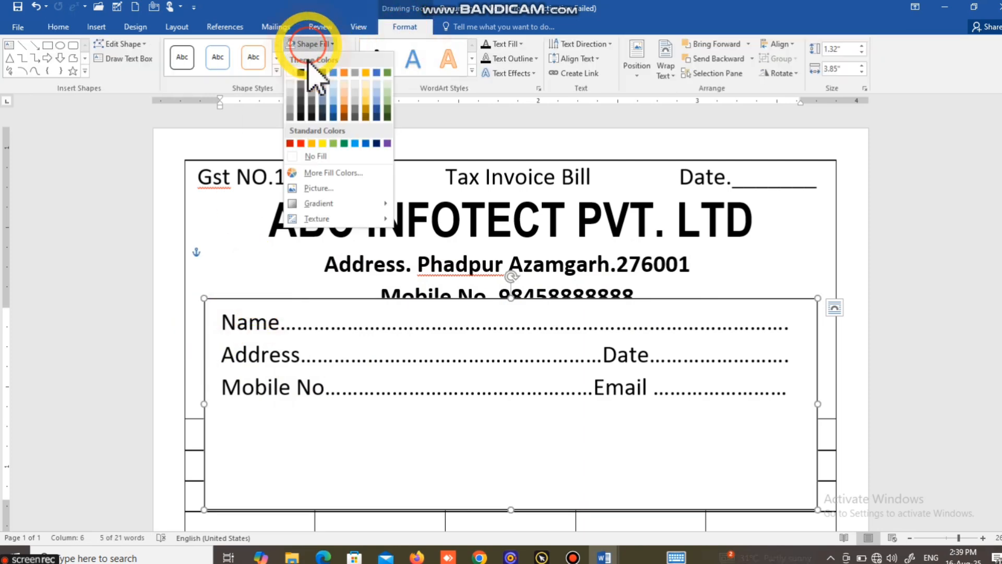
left_click(316, 154)
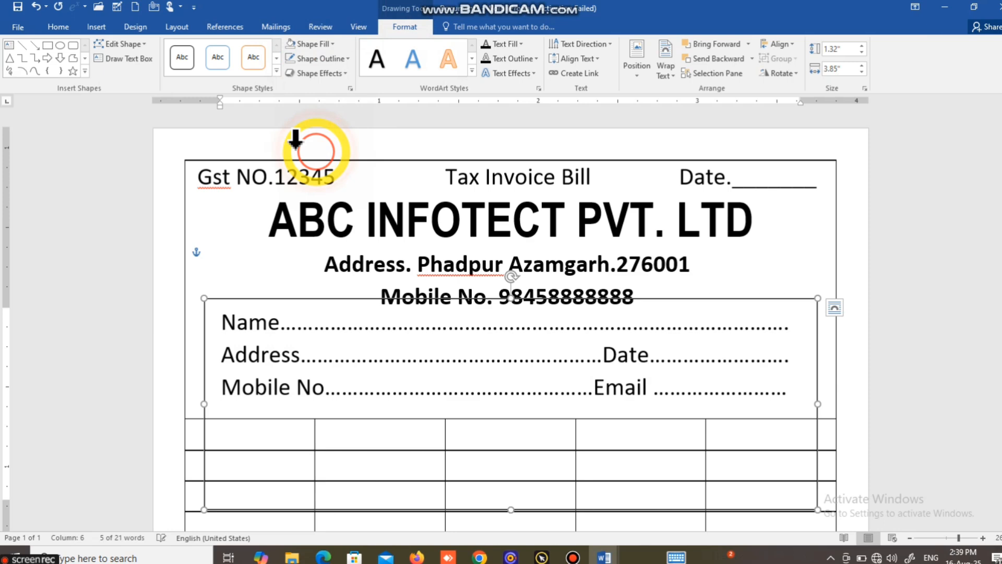
Step: Remove the outline from the customer details text box
left_click(317, 73)
left_click(321, 72)
left_click(315, 57)
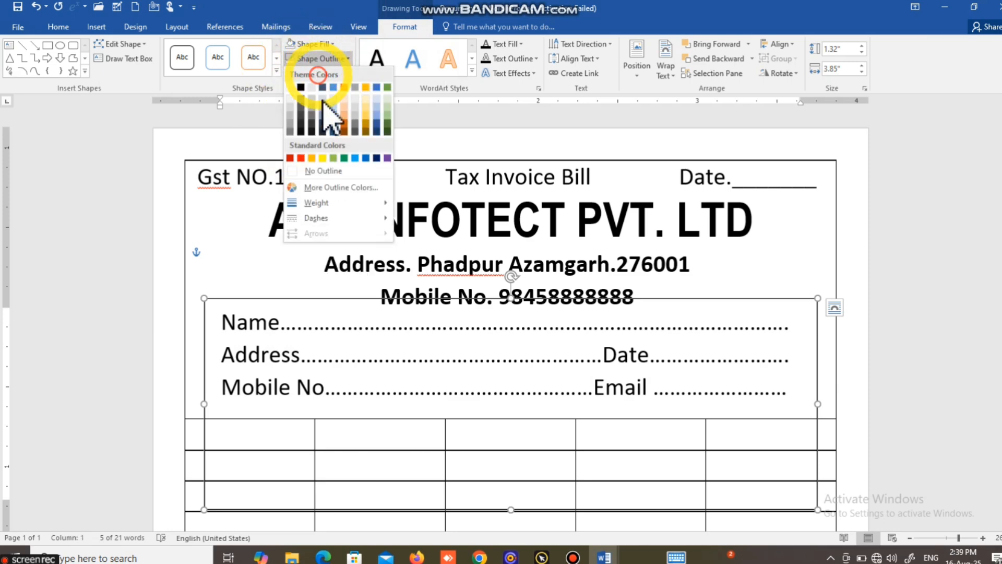
left_click(325, 172)
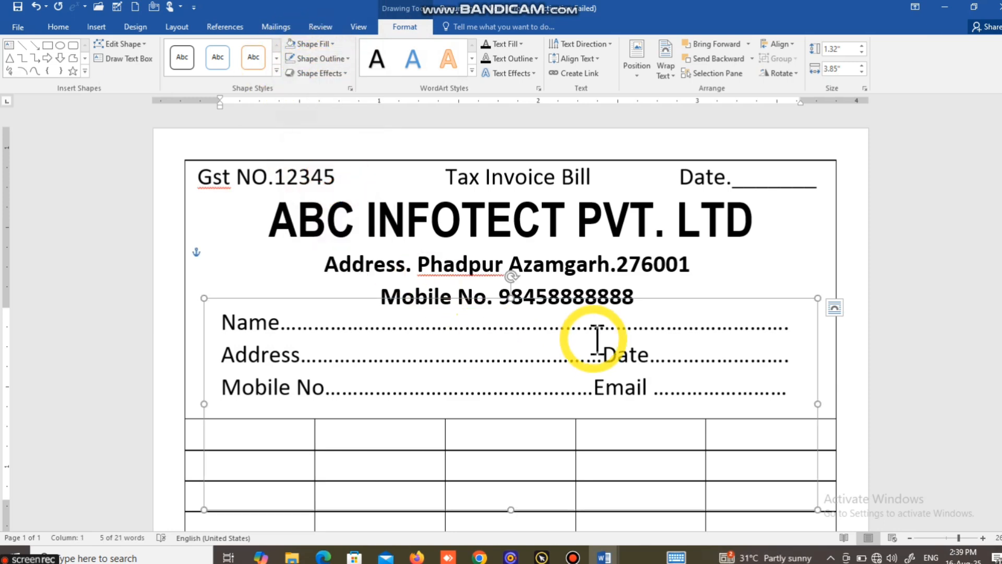
Step: Reposition the details text box below the mobile line and shorten it to end at the table's top border
left_click_drag(595, 295, 614, 311)
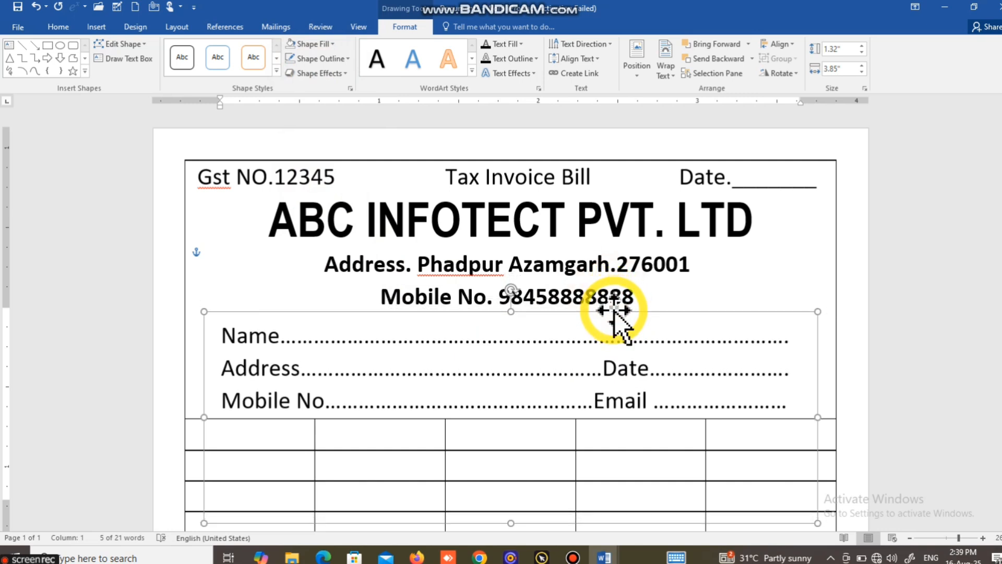
left_click(738, 287)
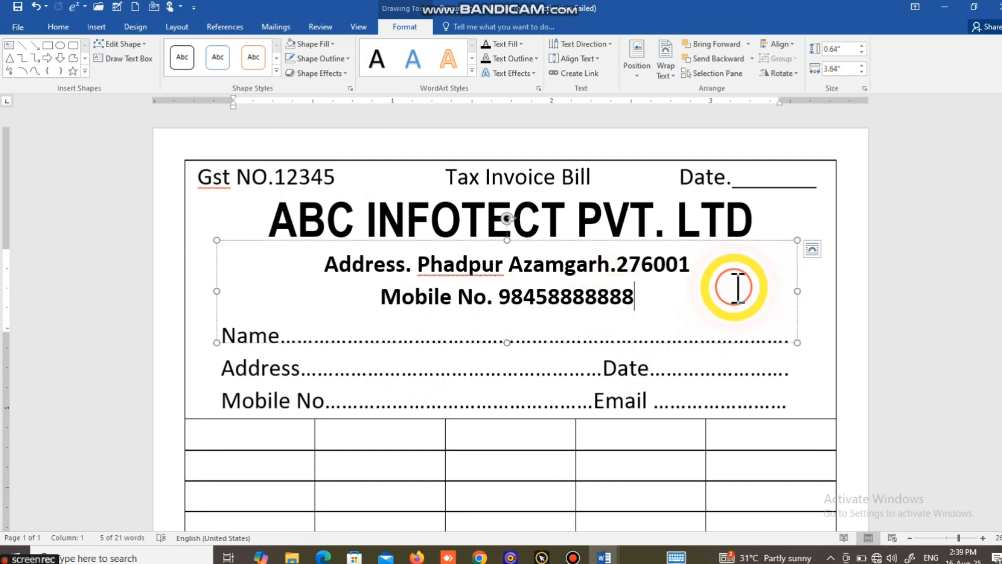
left_click(248, 437)
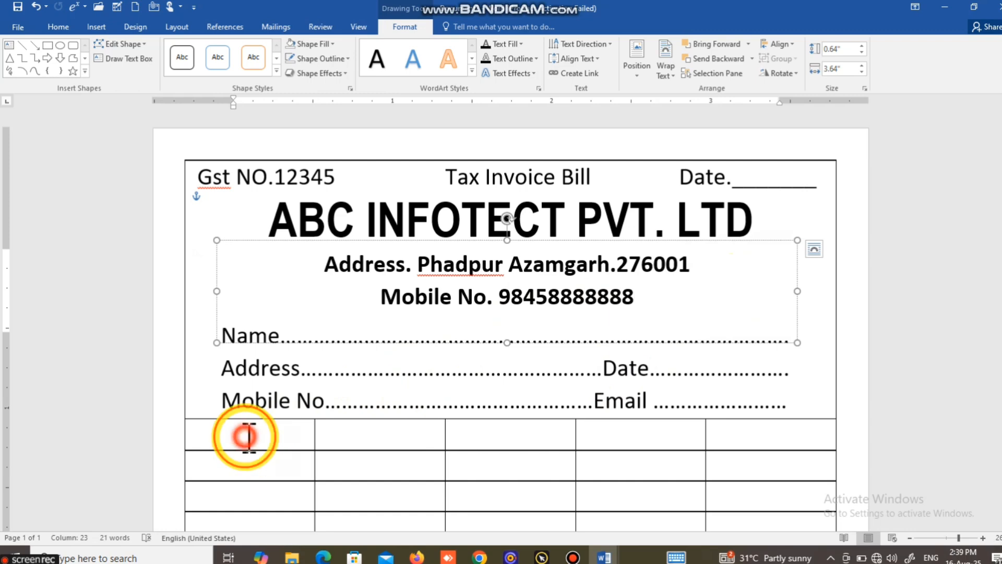
left_click(504, 526)
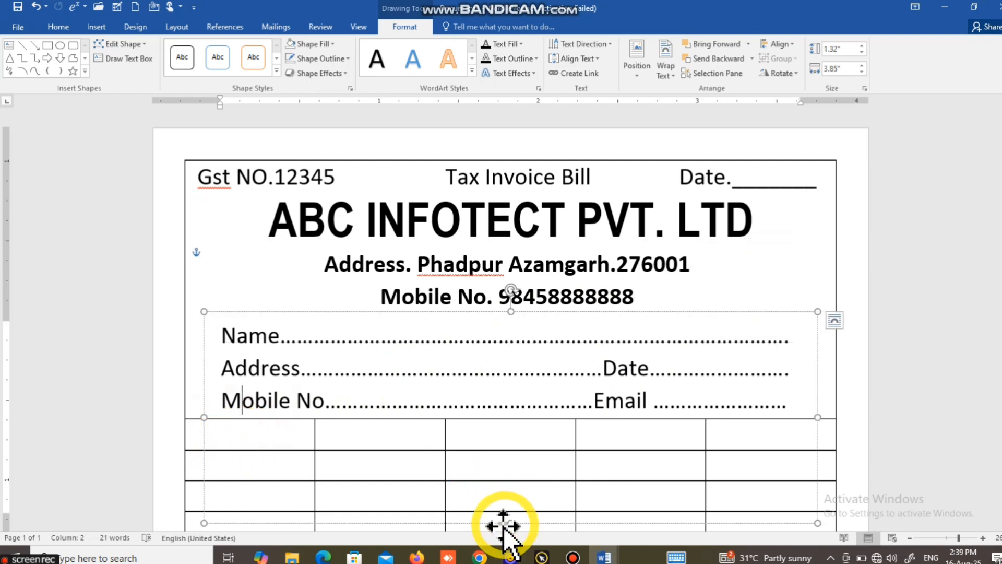
left_click_drag(511, 522, 540, 417)
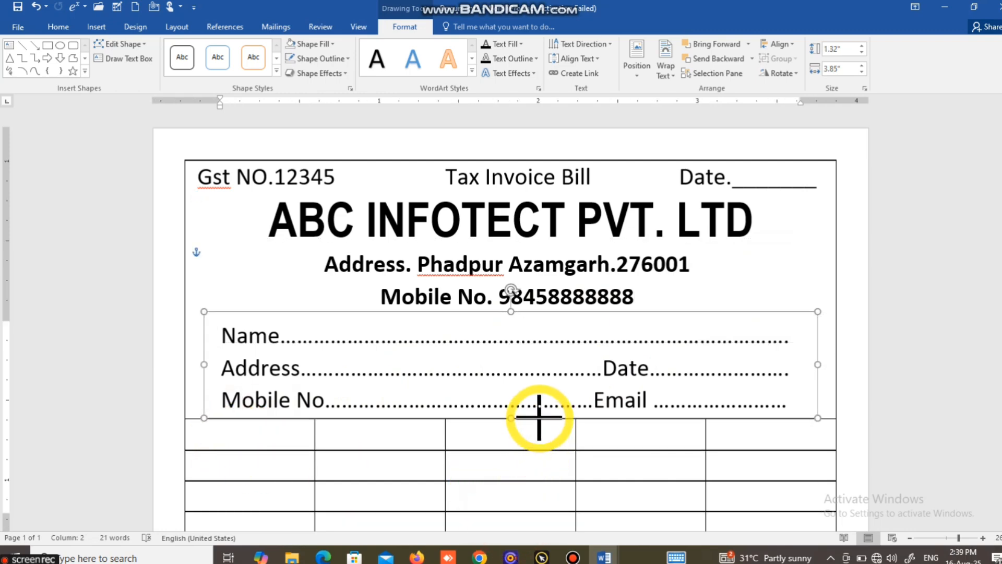
Step: Enter "S.No." as the header of the table's first column and move to the next cell
left_click(267, 427)
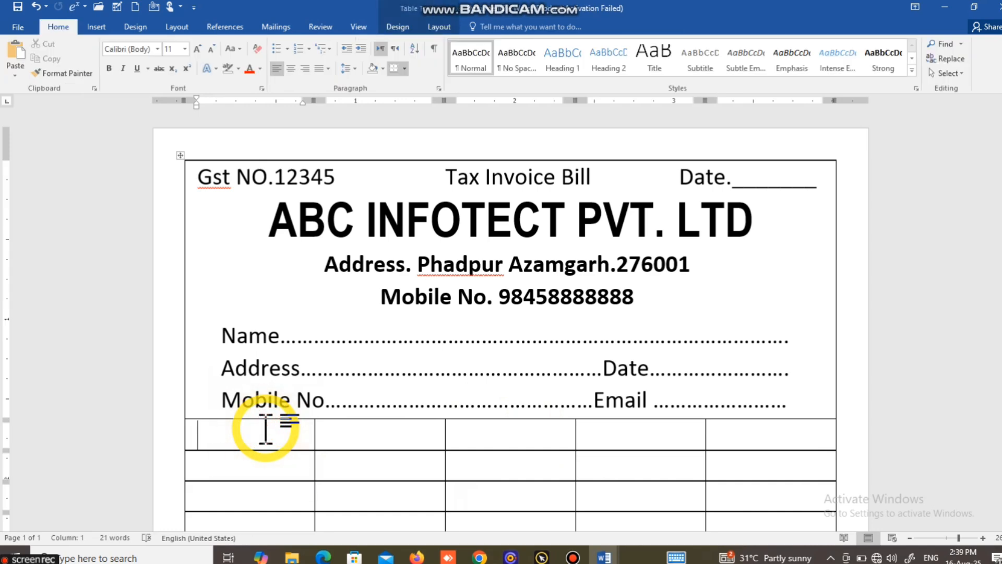
type("S")
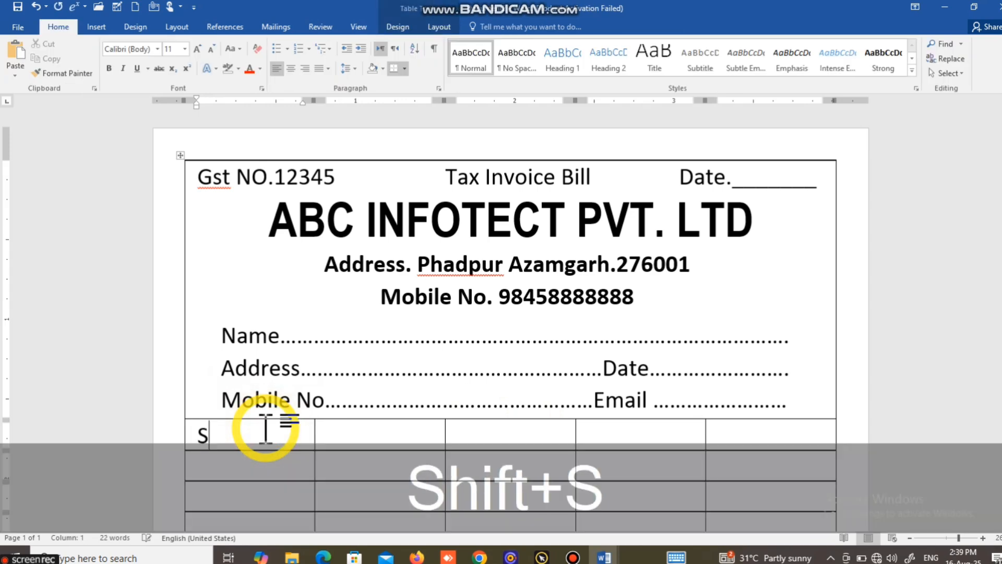
type(".No.")
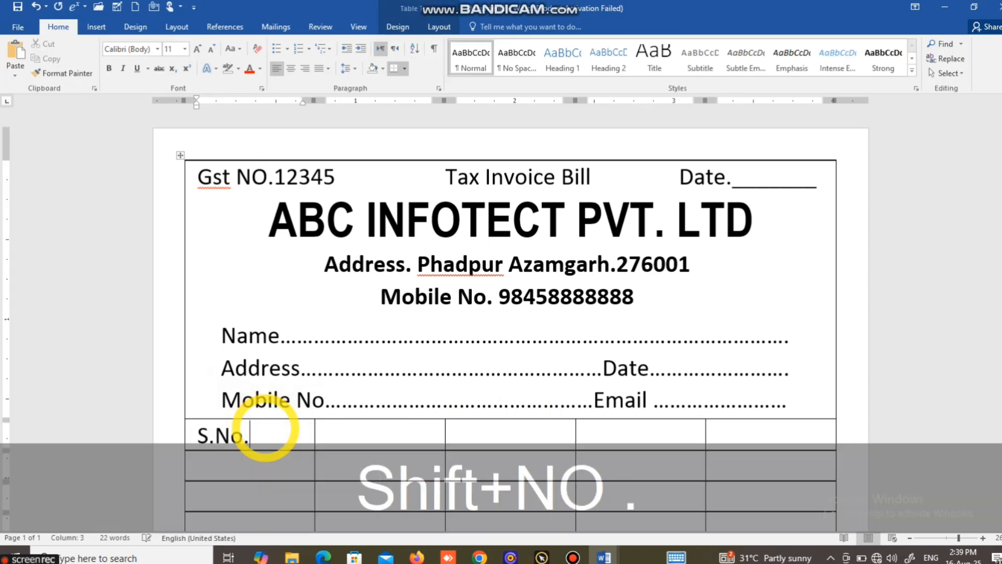
key("Tab")
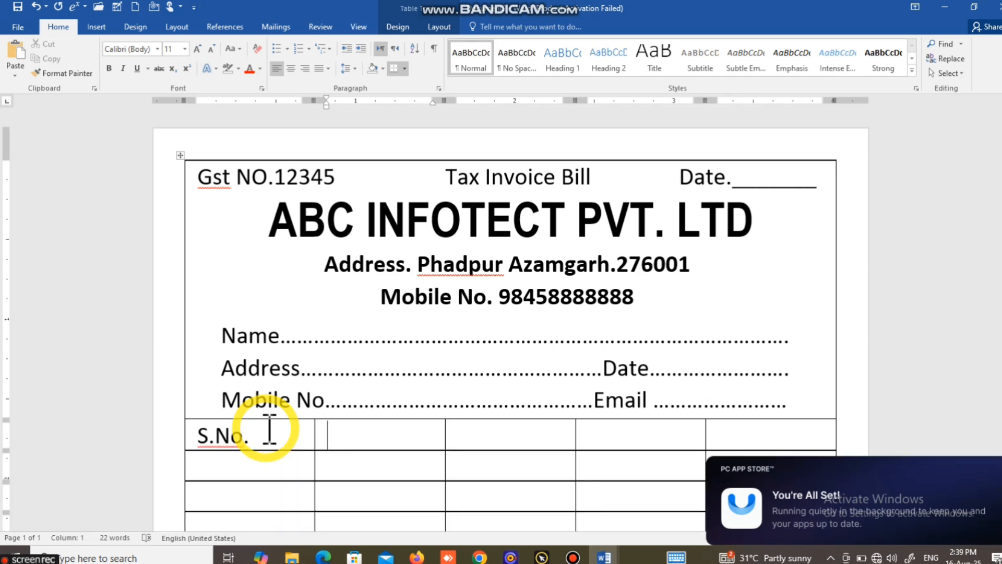
Step: Enter "Particulars" as the second column header, correcting its spelling with the suggested word
type("Part")
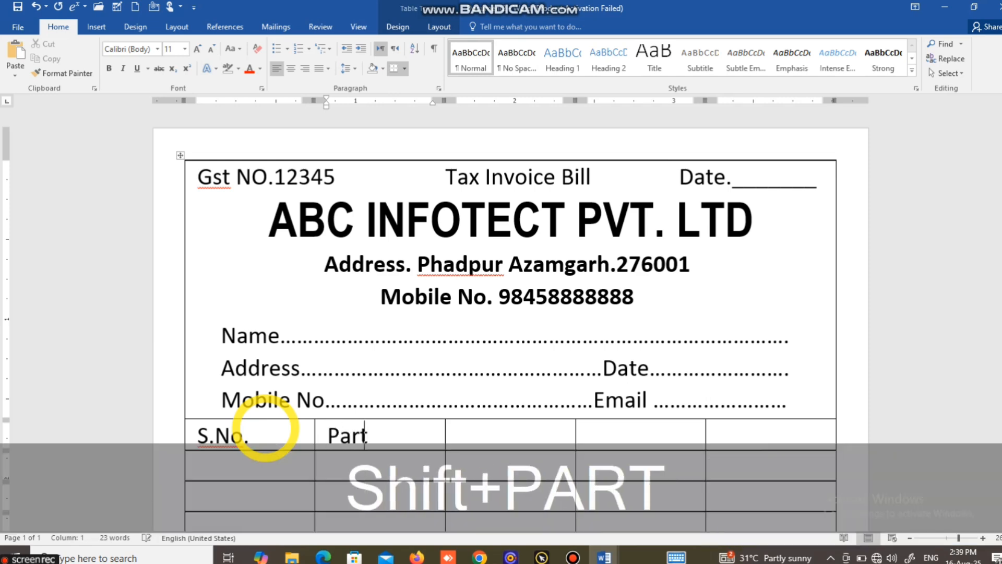
type("iculare")
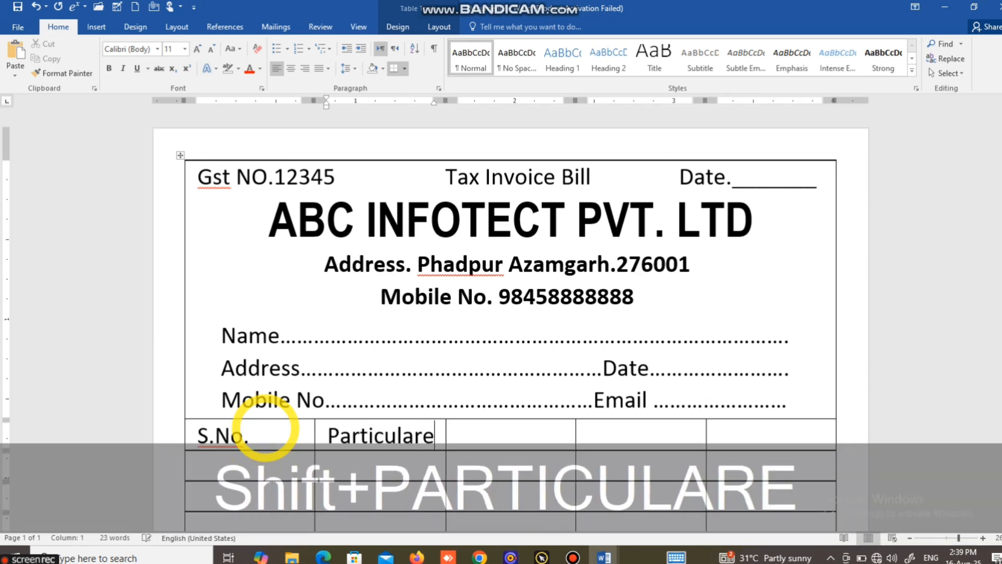
key("BackSpace")
key("BackSpace")
key("BackSpace")
type("ers")
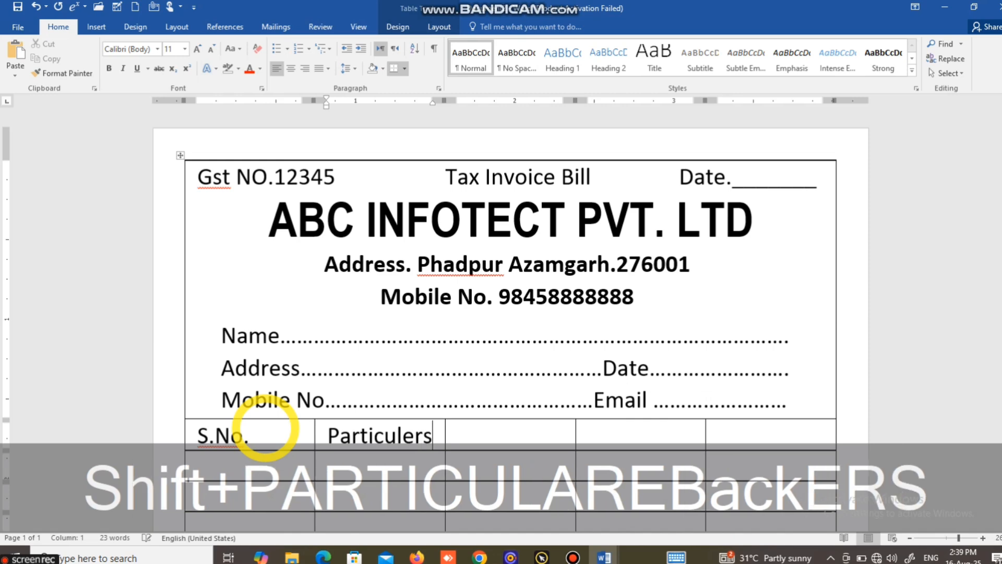
key("Tab")
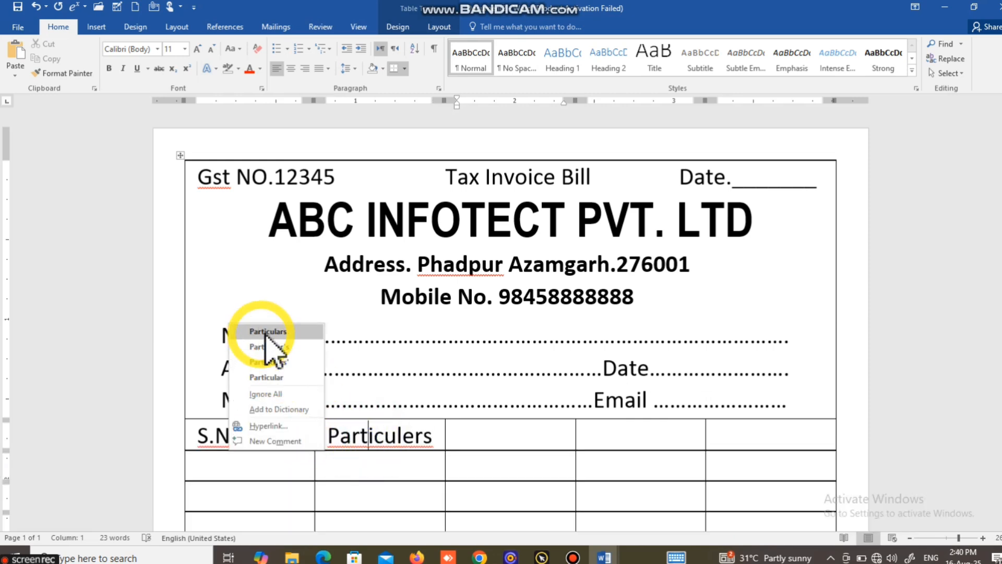
left_click(269, 332)
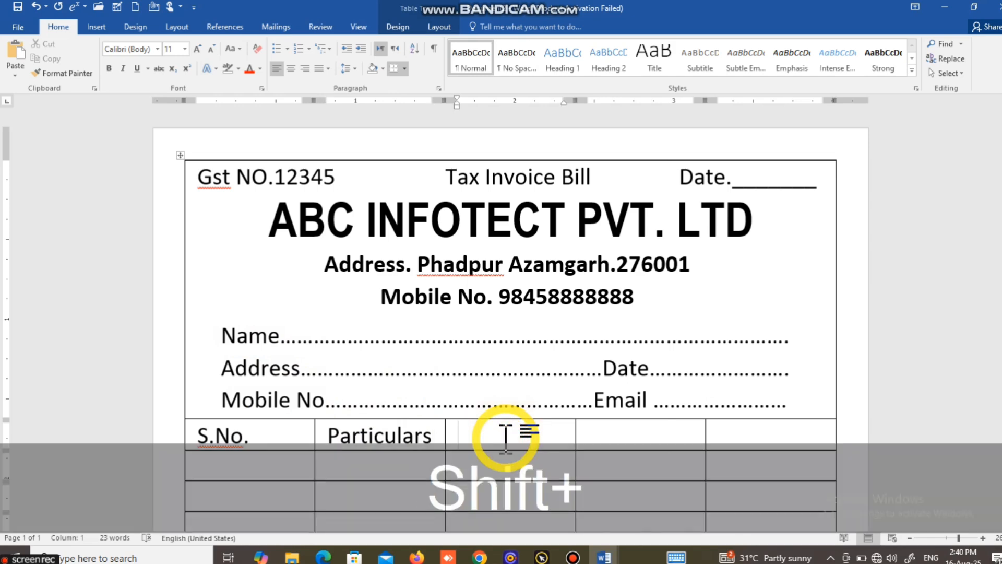
Step: Enter "Qty.", "Rate" and "Amount" as the headers of the third, fourth and fifth columns
type("Qty.")
key("Tab")
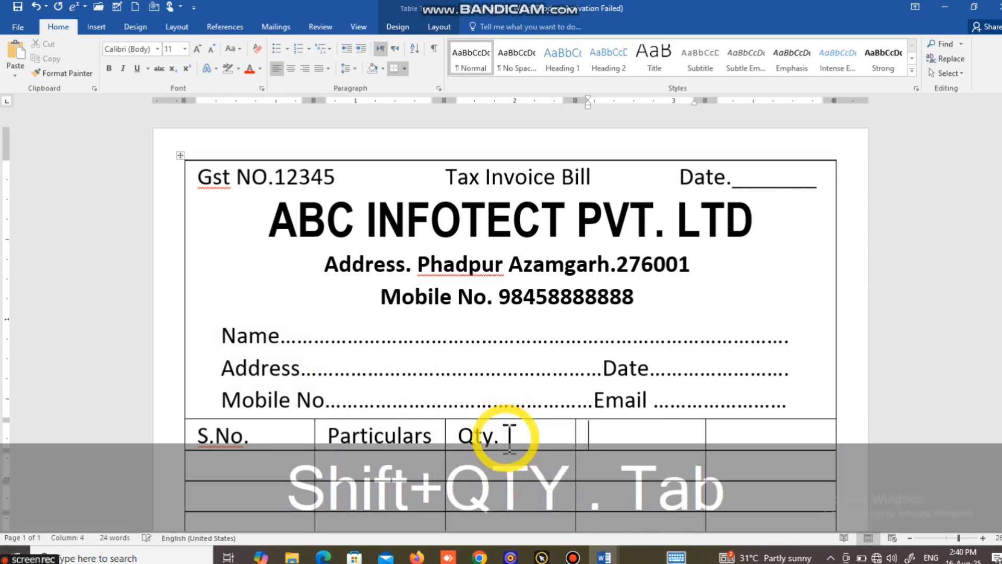
type("Rate")
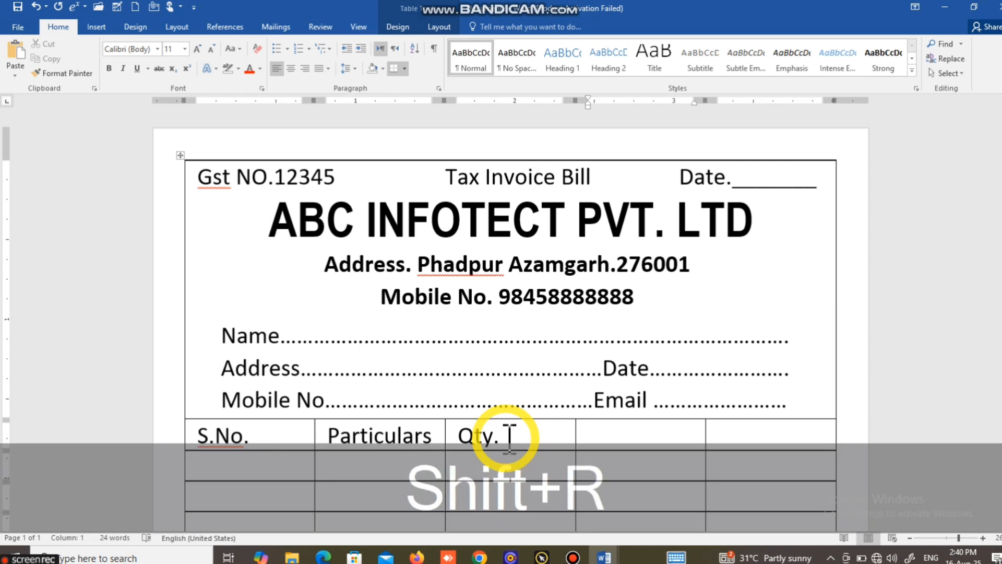
key("Tab")
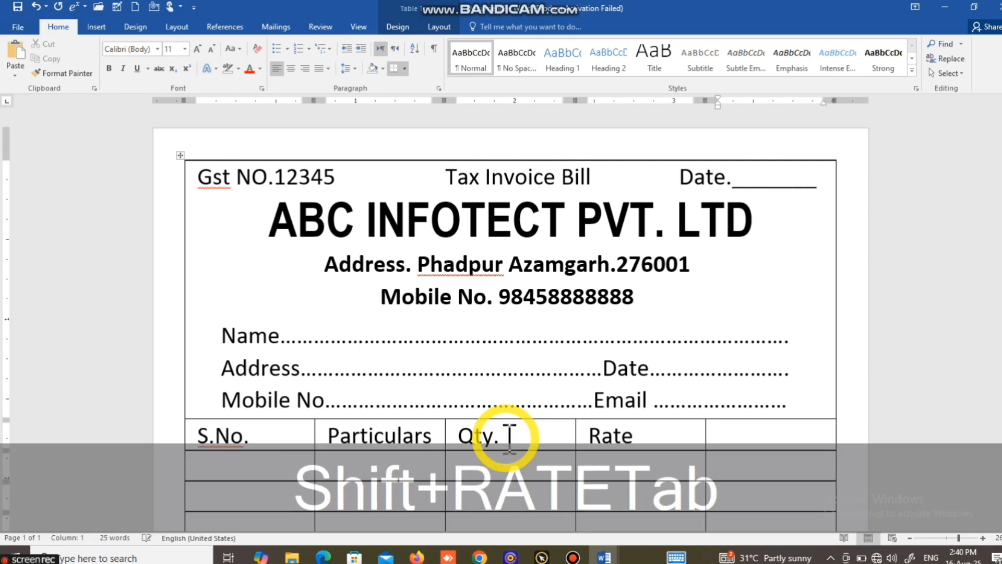
type("Amou")
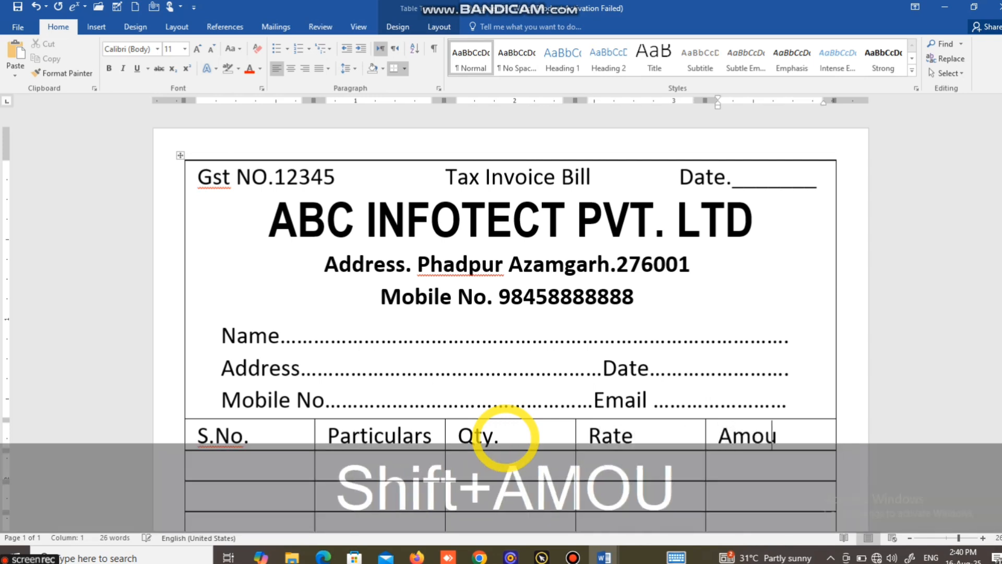
type("nt")
Step: Center and bold the whole table header row
scroll(526, 358, "down", 3)
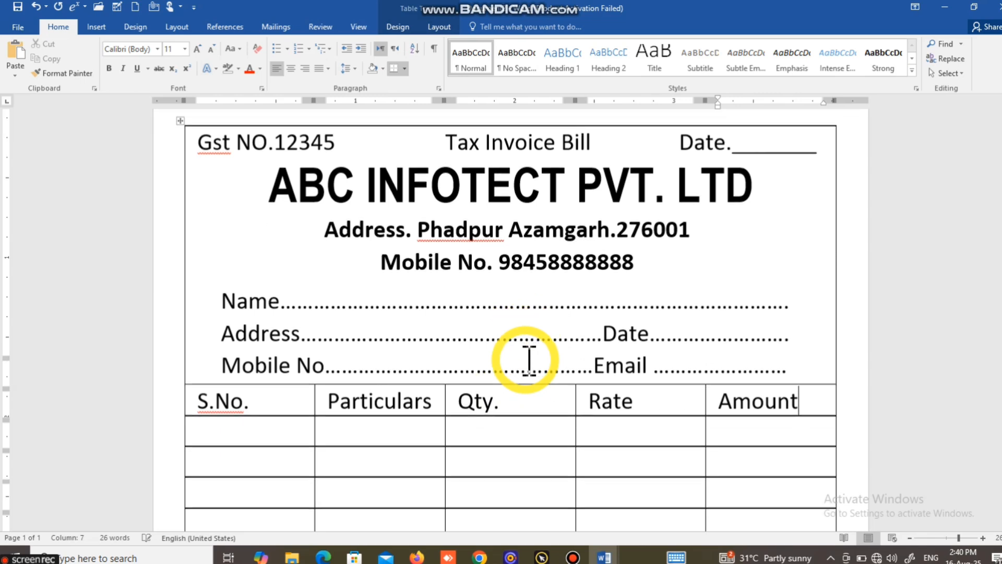
left_click_drag(217, 356, 781, 372)
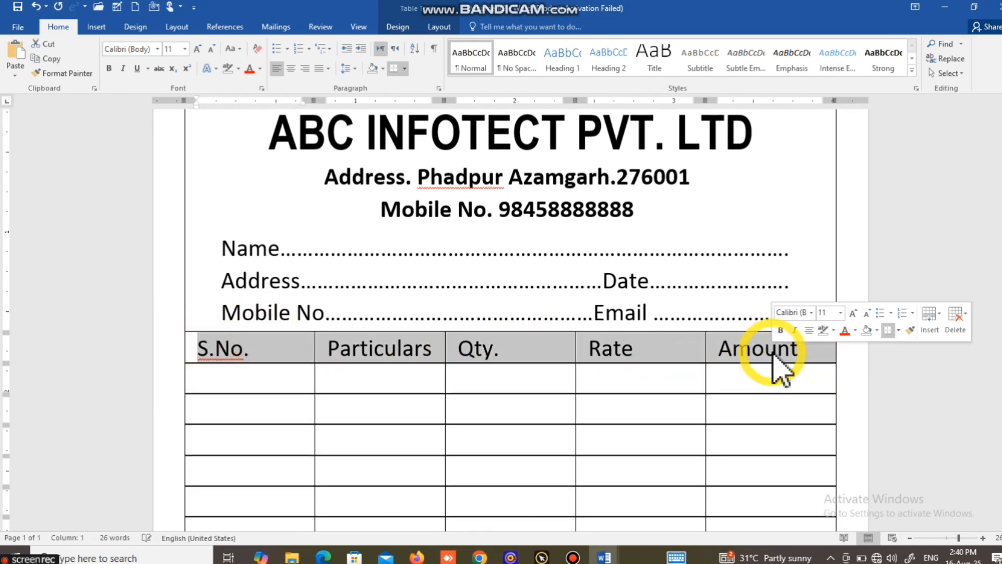
key("ctrl+e")
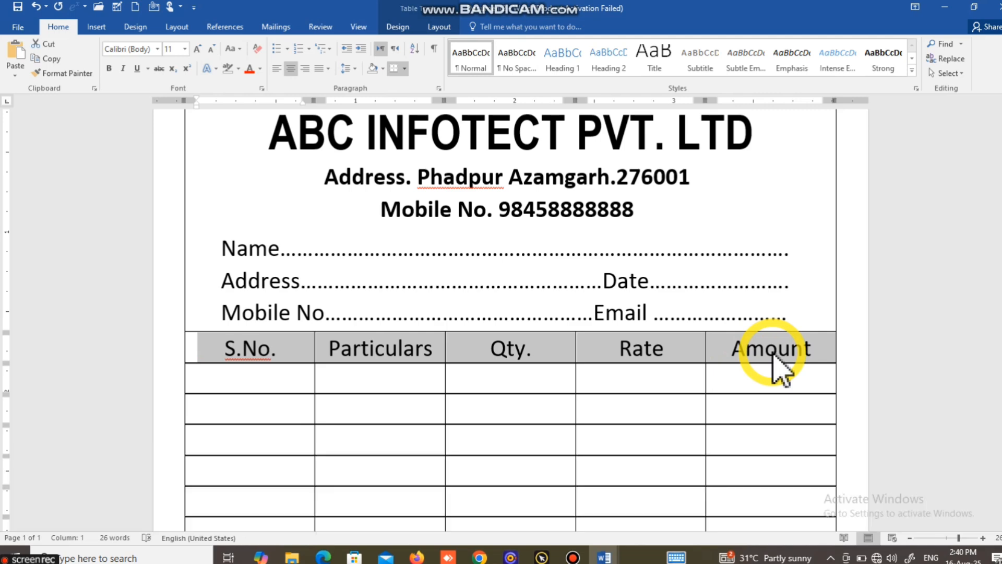
key("ctrl+b")
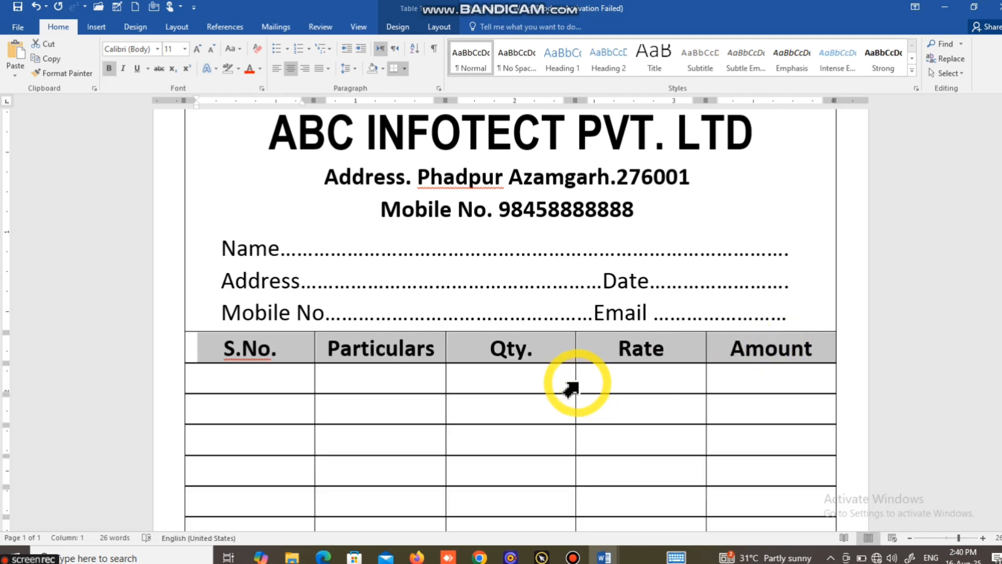
Step: Enlarge the first item row's height to create a tall item-entry area in the table
scroll(461, 376, "down", 3)
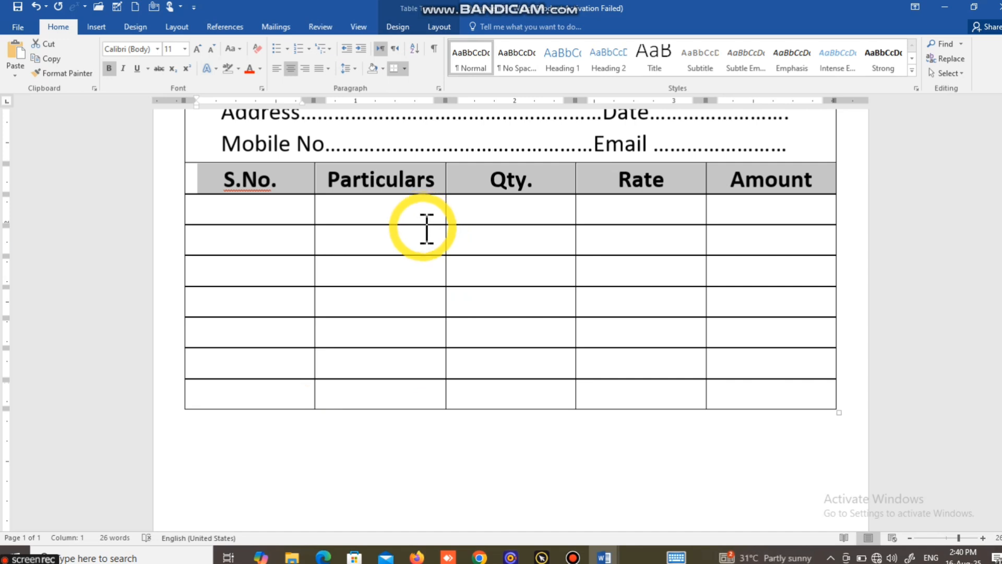
left_click_drag(421, 226, 440, 344)
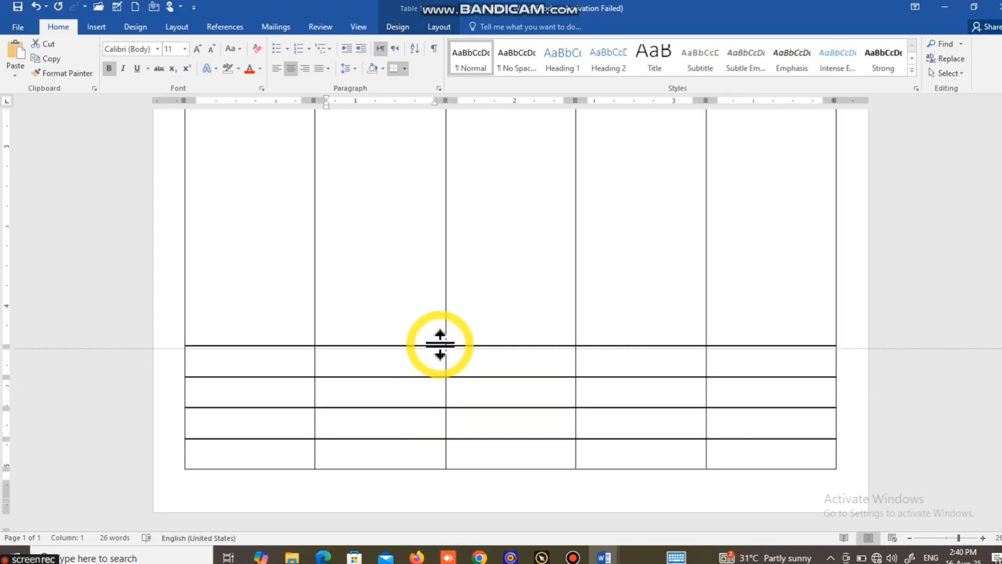
left_click(391, 276)
scroll(326, 368, "down", 2)
scroll(319, 374, "down", 3)
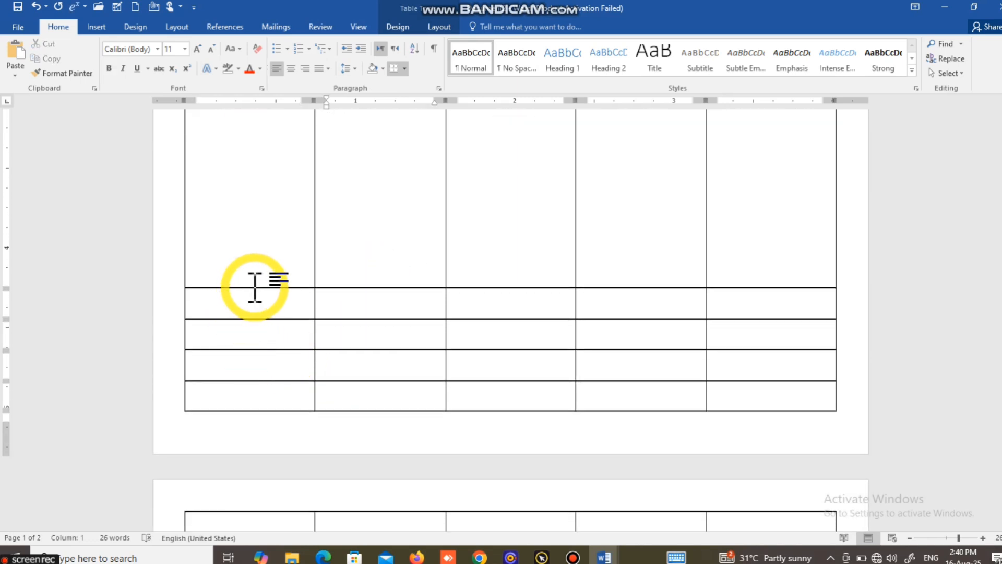
scroll(510, 381, "down", 3)
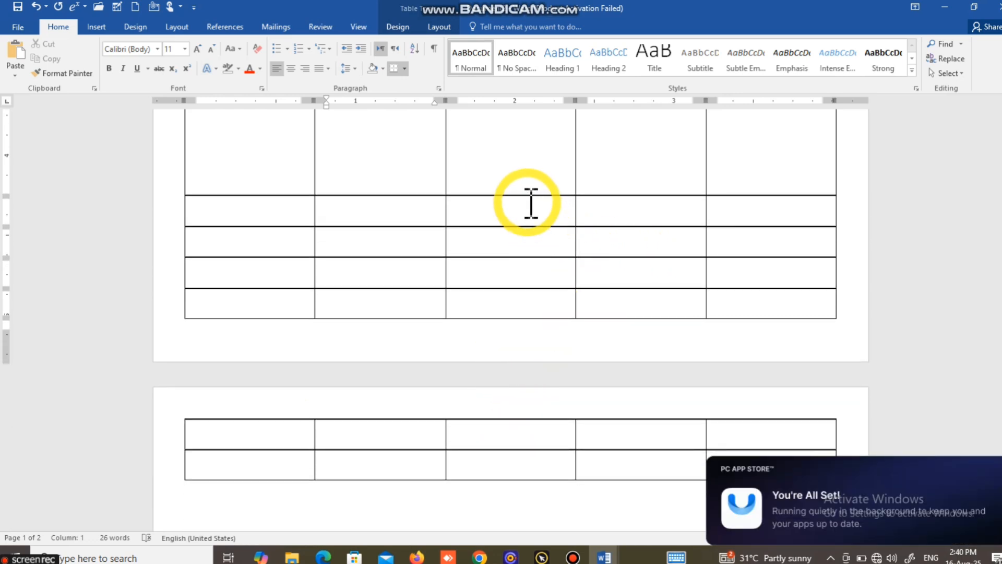
left_click_drag(523, 197, 522, 138)
scroll(506, 230, "up", 5)
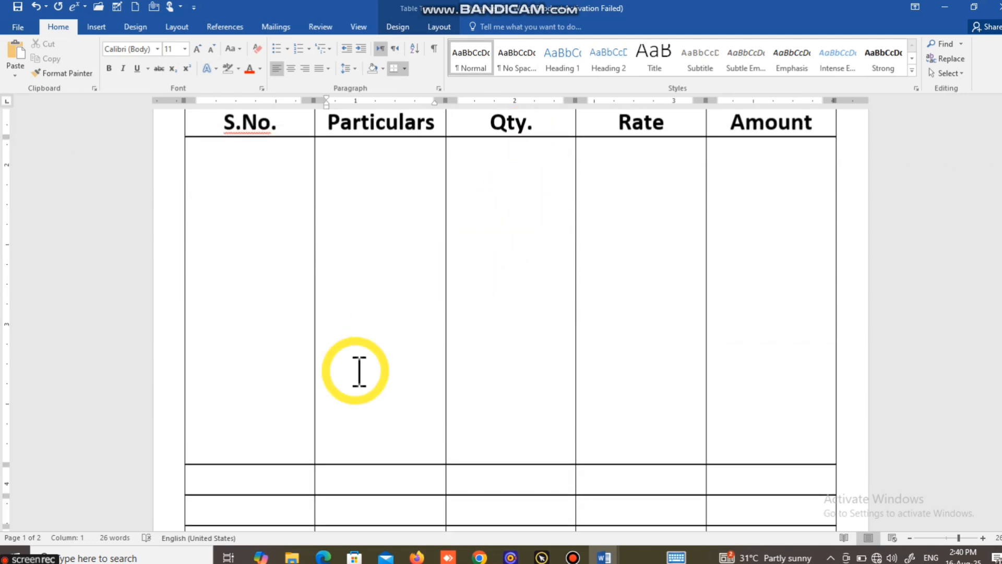
scroll(358, 372, "down", 3)
scroll(359, 371, "down", 1)
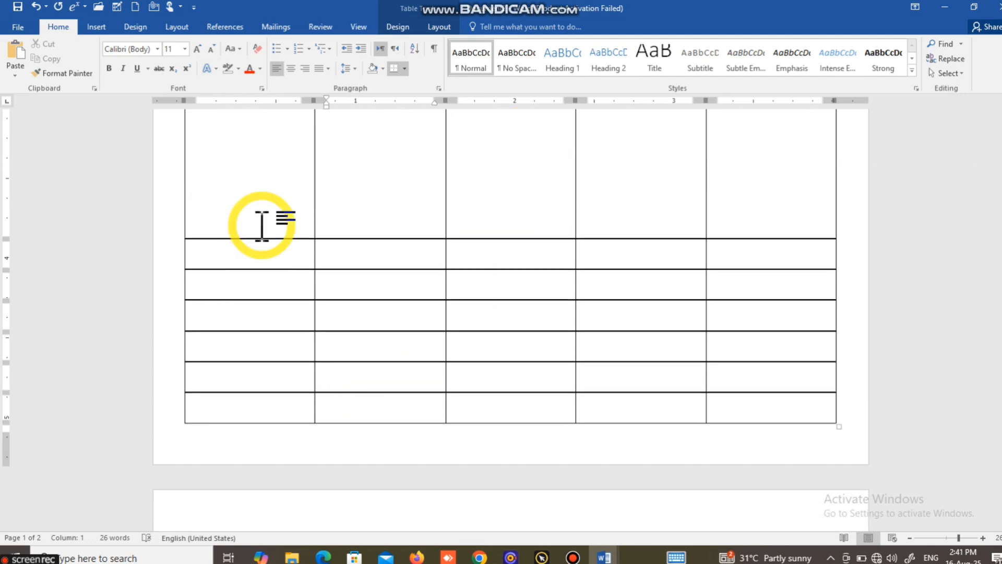
Step: Merge the four small cells below the tall item row in the S.No. column into one cell
left_click_drag(261, 254, 259, 358)
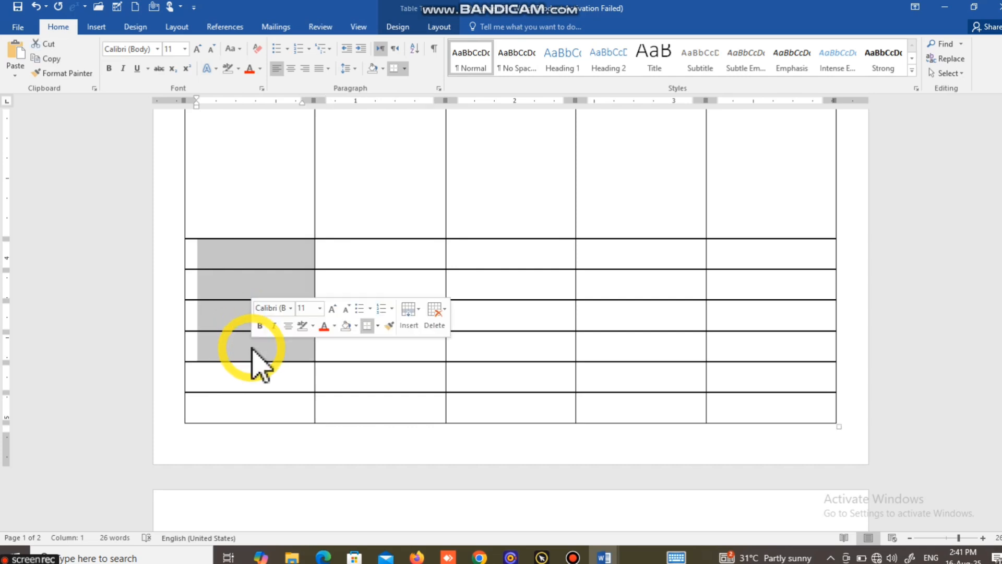
left_click(438, 32)
left_click(320, 67)
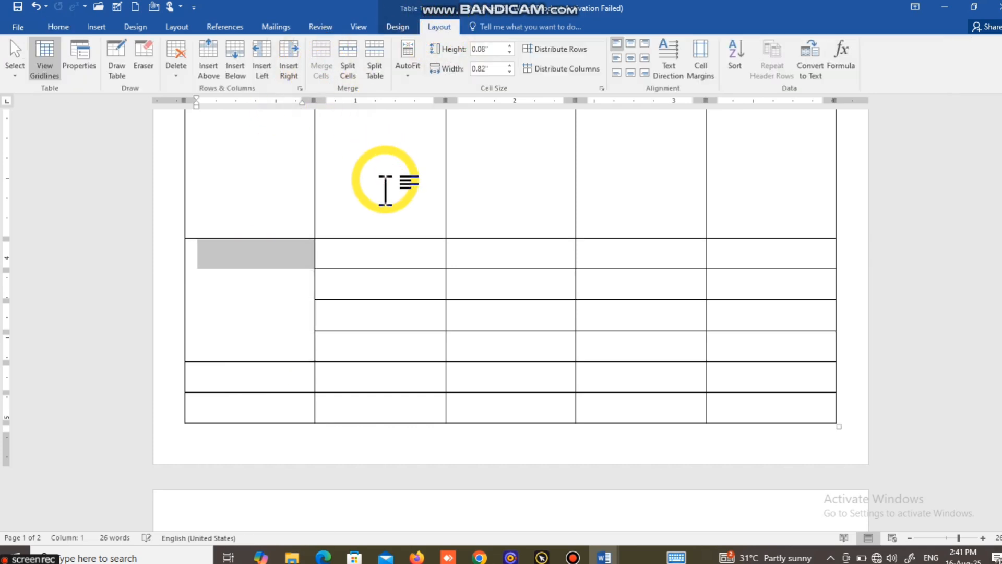
left_click_drag(372, 245, 600, 331)
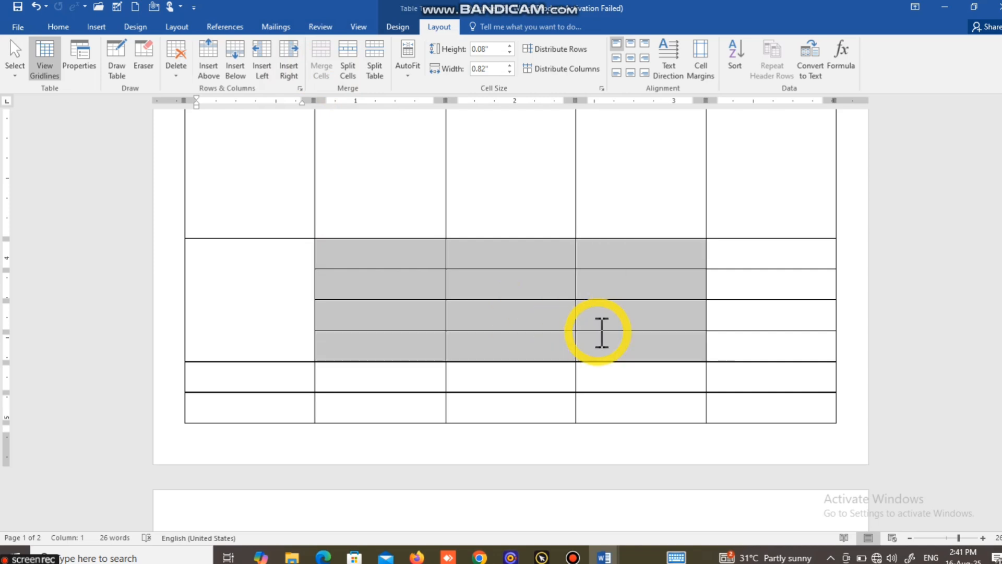
left_click(372, 257)
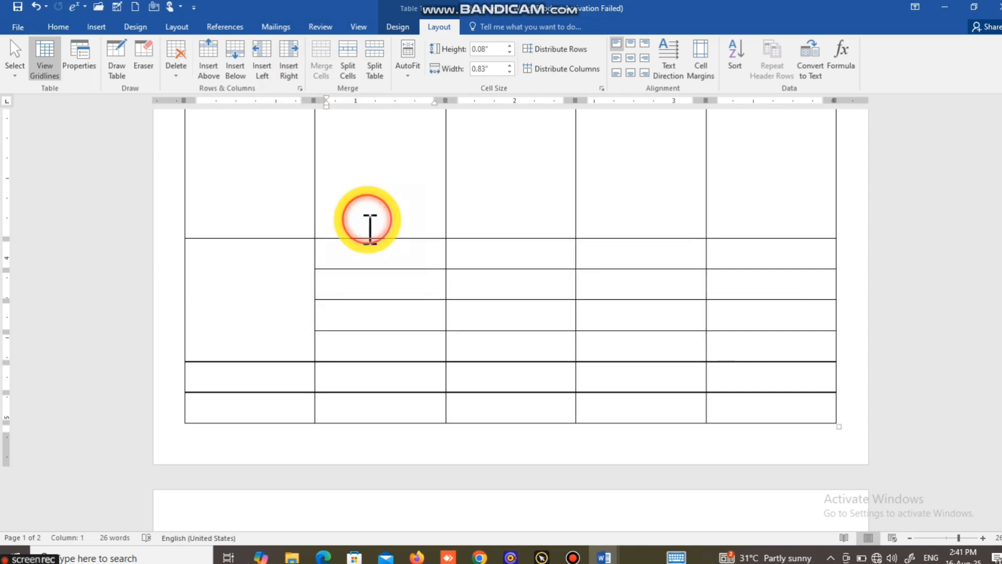
Step: Merge the four small cells below the tall item row in the Particulars and Qty. columns
left_click_drag(365, 248, 363, 358)
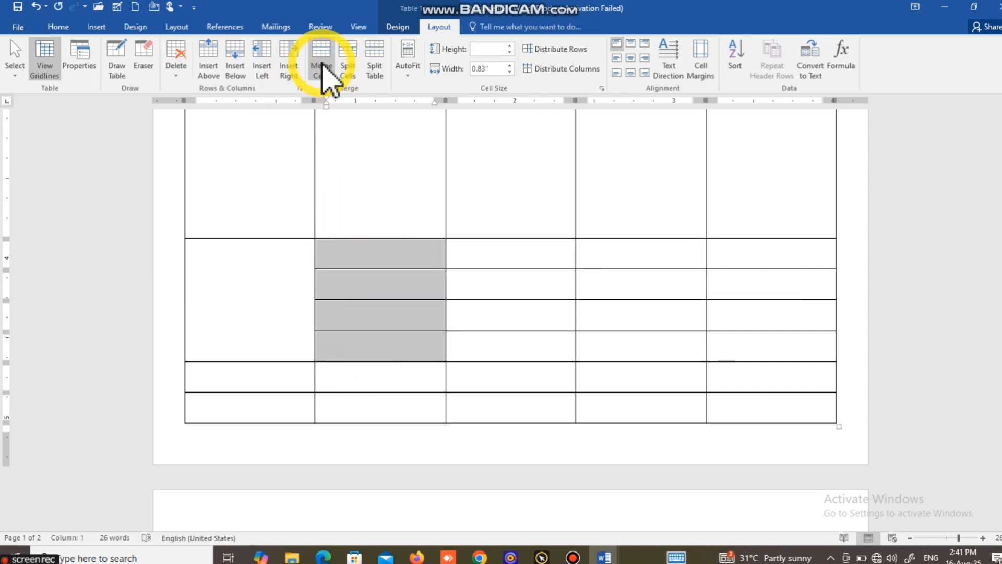
left_click(322, 69)
left_click_drag(517, 253, 516, 338)
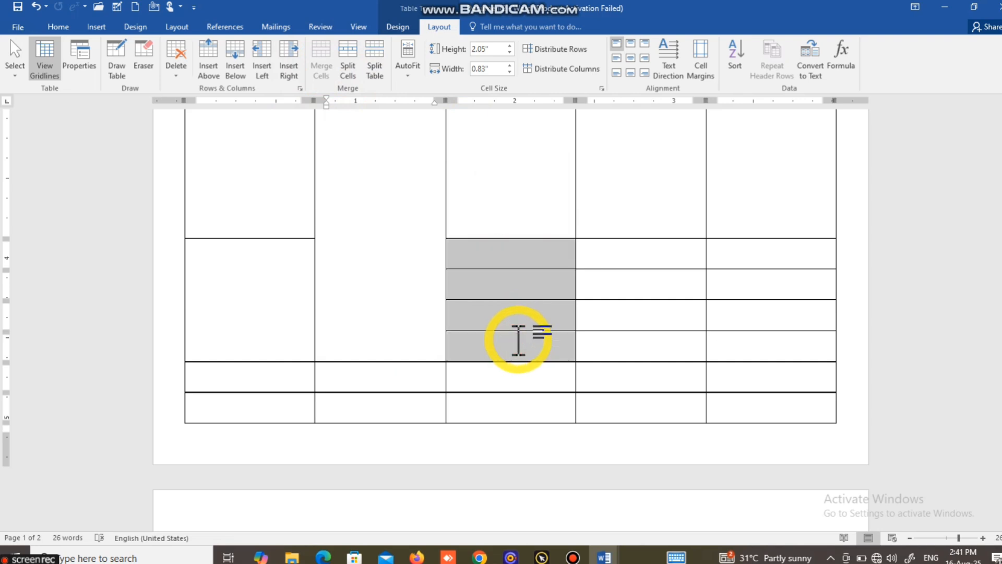
left_click(317, 56)
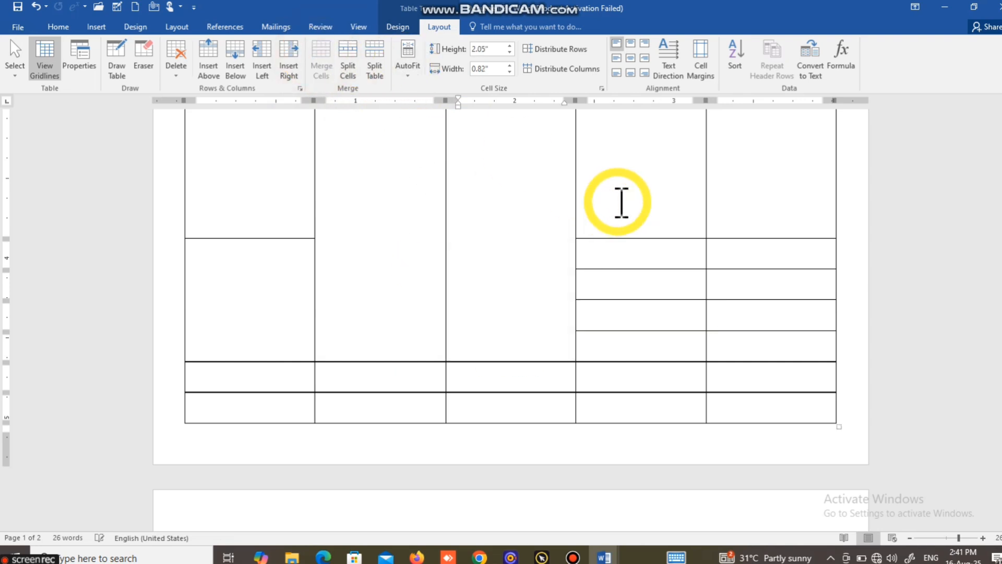
Step: Merge the S.No. column's lower merged cell with the tall item cell above it
left_click_drag(630, 251, 638, 339)
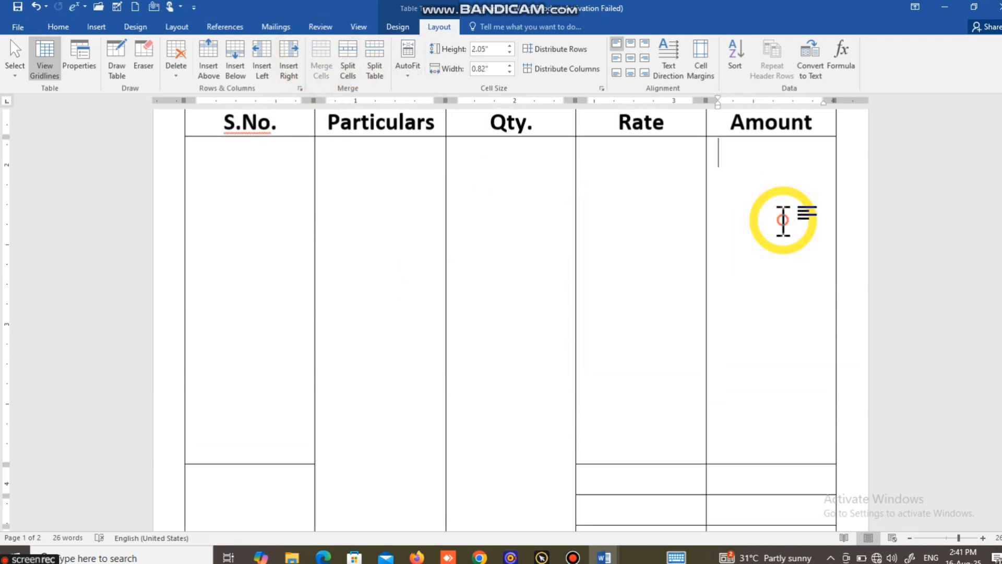
scroll(783, 219, "down", 3)
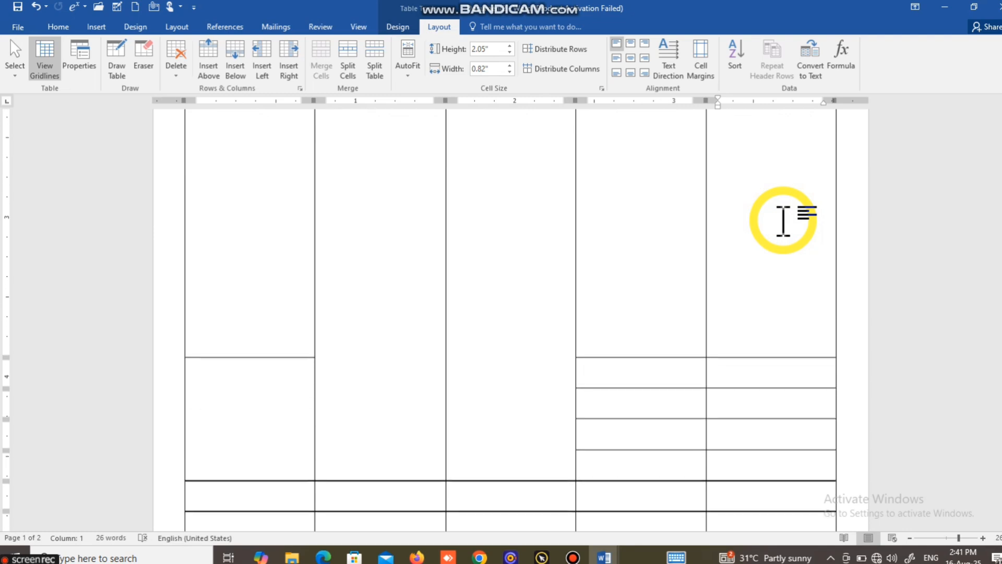
left_click_drag(310, 317, 311, 391)
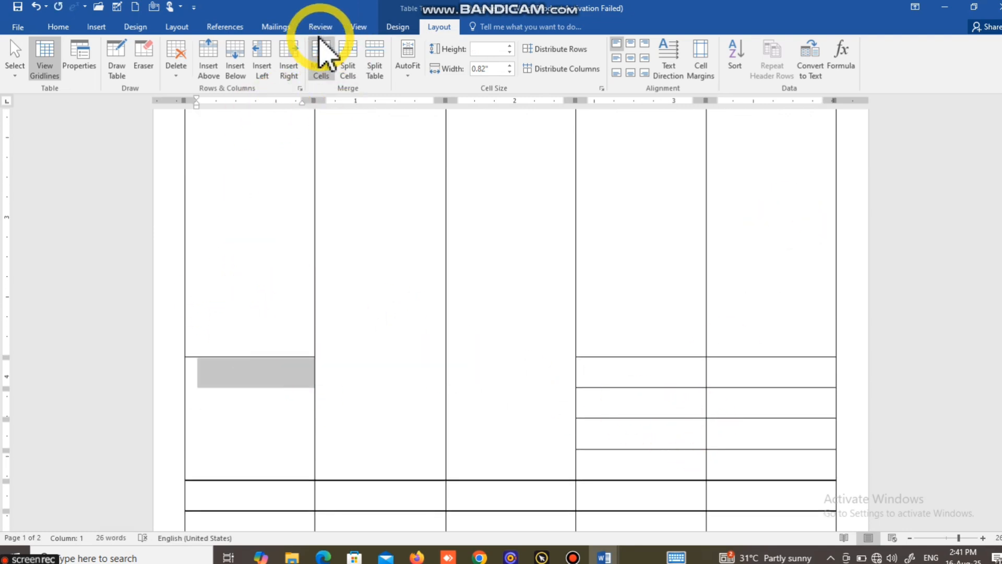
left_click(320, 53)
Step: Enter "Total", "Dis.", "Gst" and "Total" as labels in the four summary cells of the Rate column
scroll(295, 287, "down", 3)
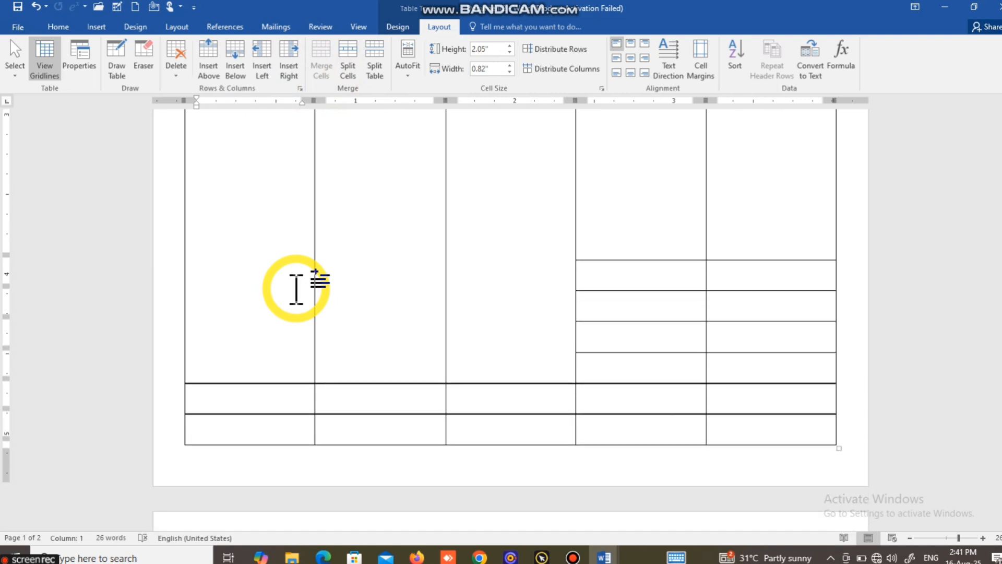
left_click_drag(282, 379, 721, 376)
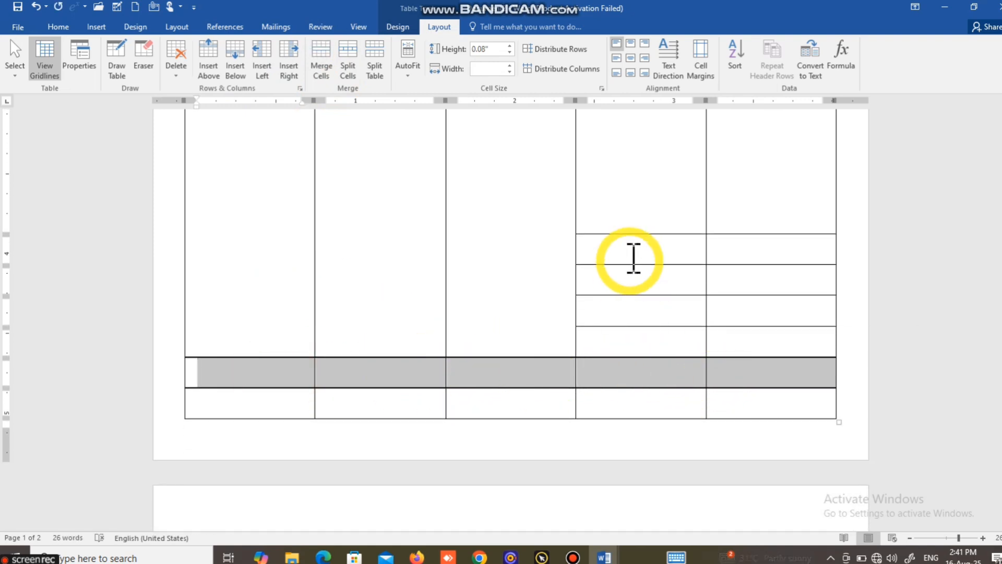
left_click(633, 257)
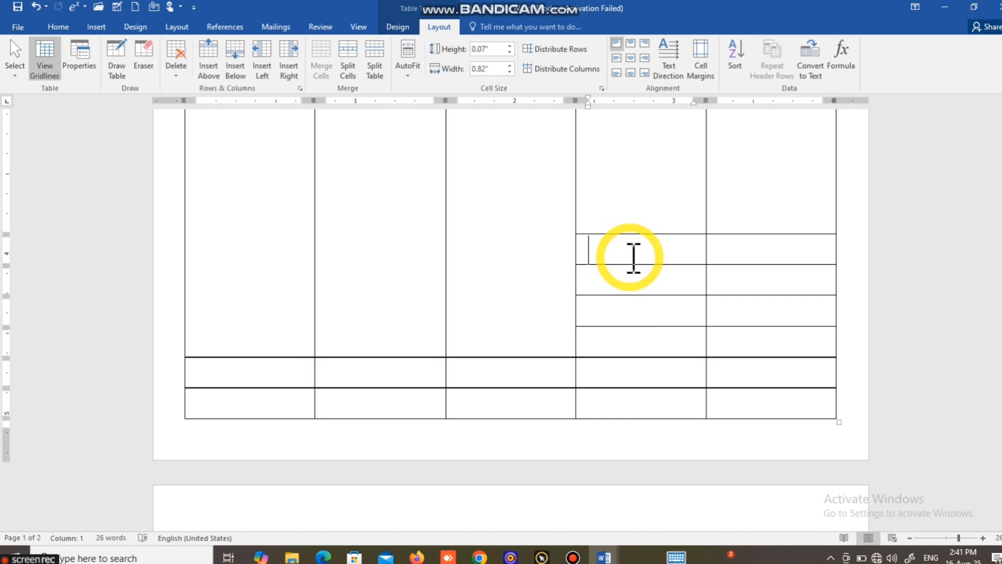
type("tota")
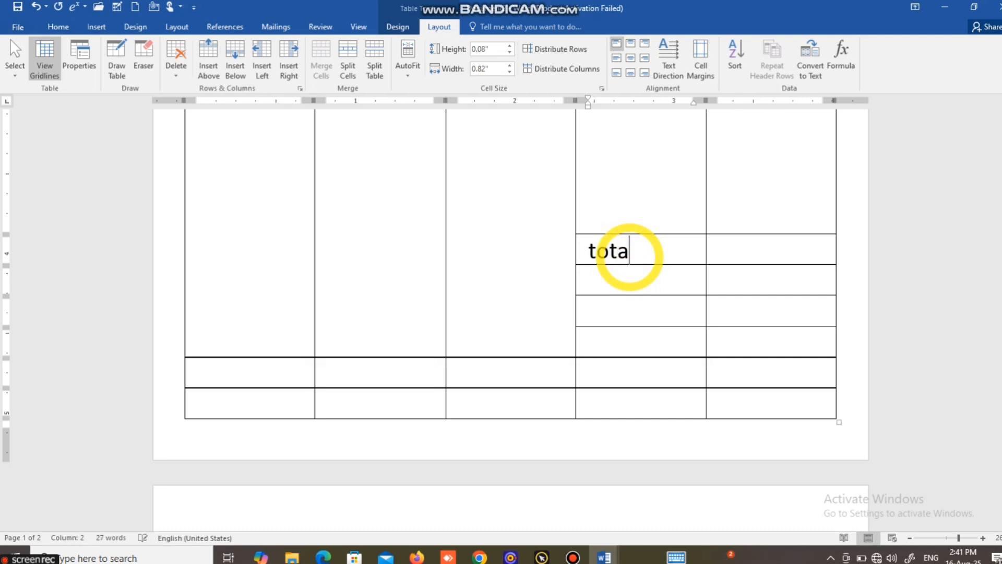
type("l")
key("Down")
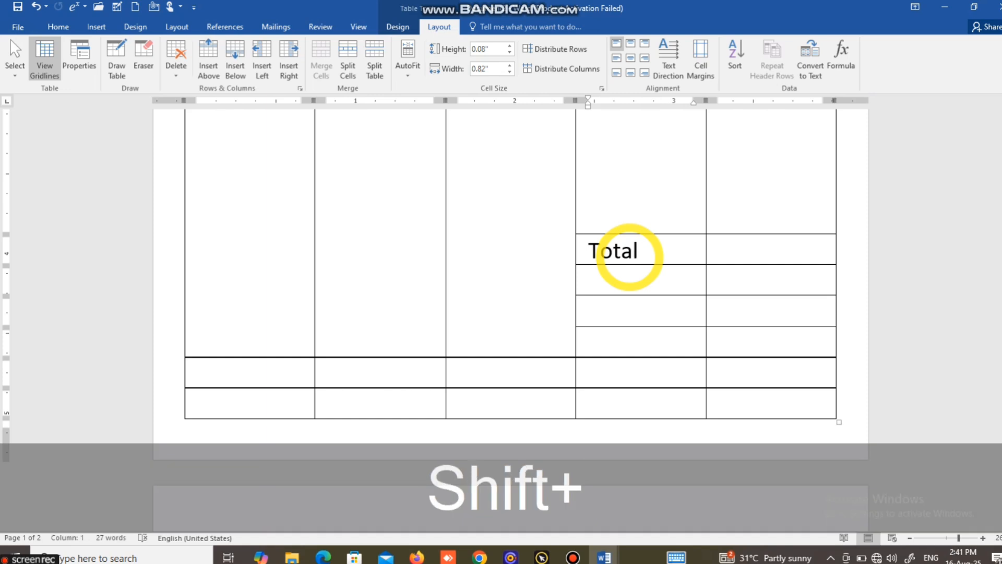
type("Dis.")
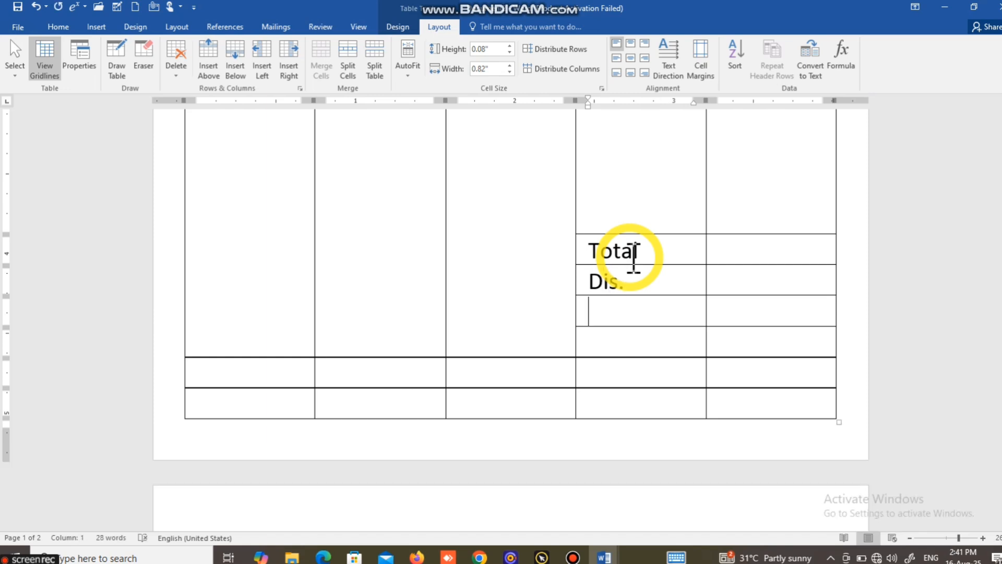
type("Gst")
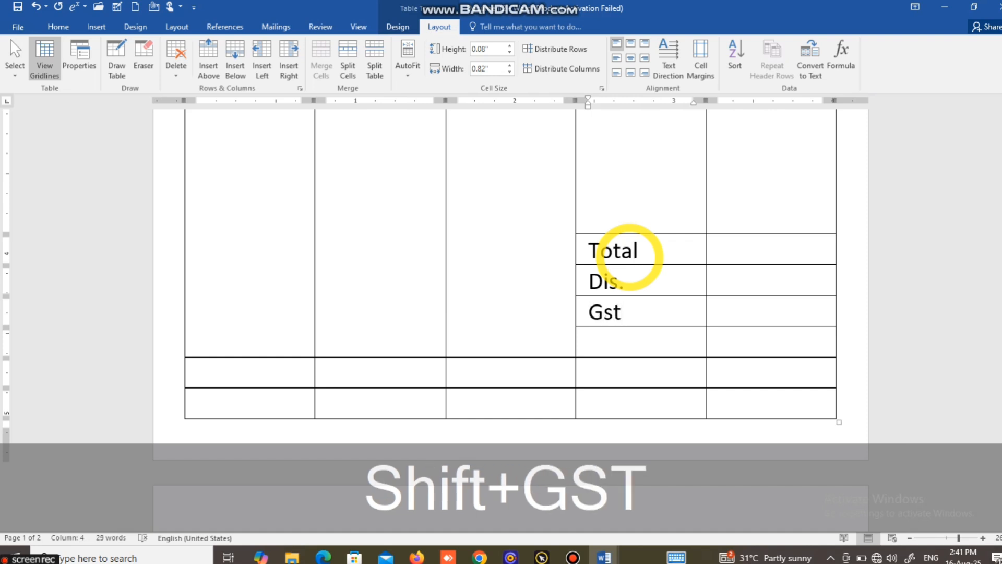
key("Down")
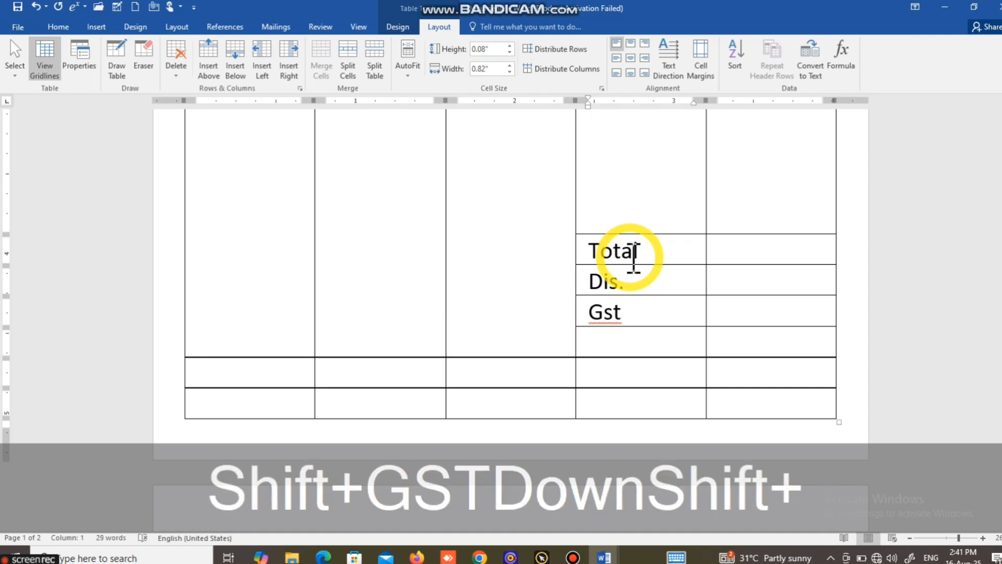
type("Total")
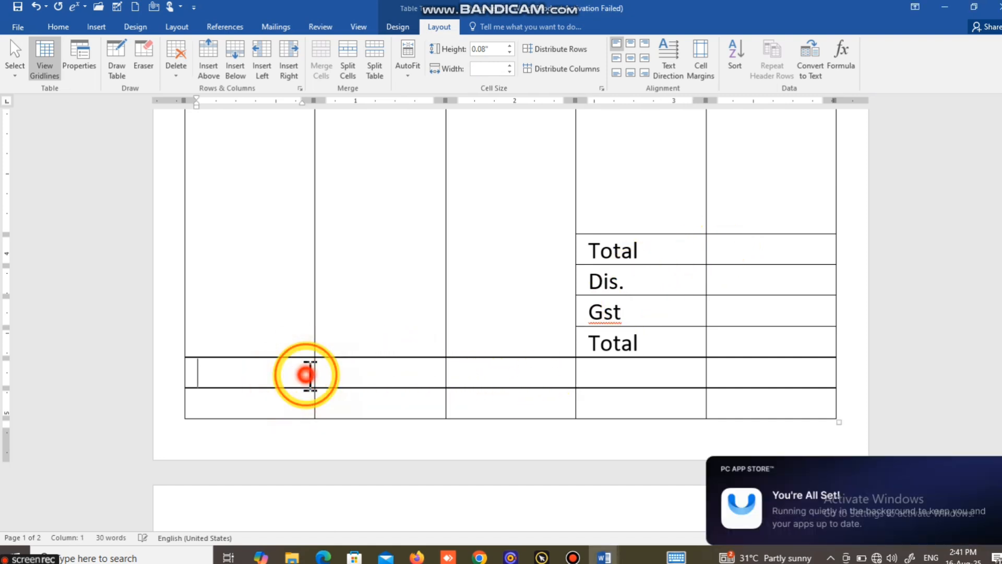
Step: Merge all cells of the row below the item area into a single cell
left_click_drag(308, 374, 730, 380)
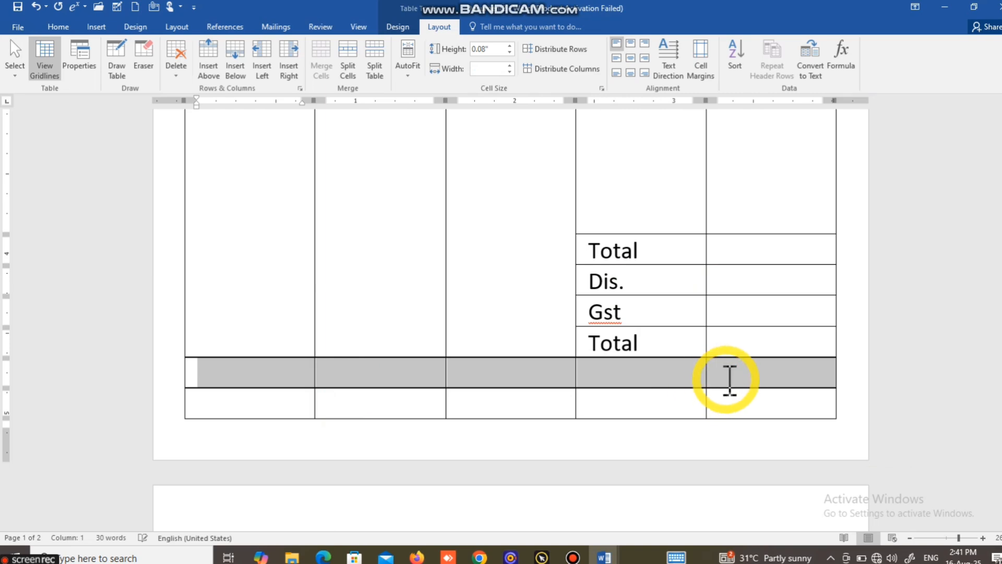
left_click(320, 56)
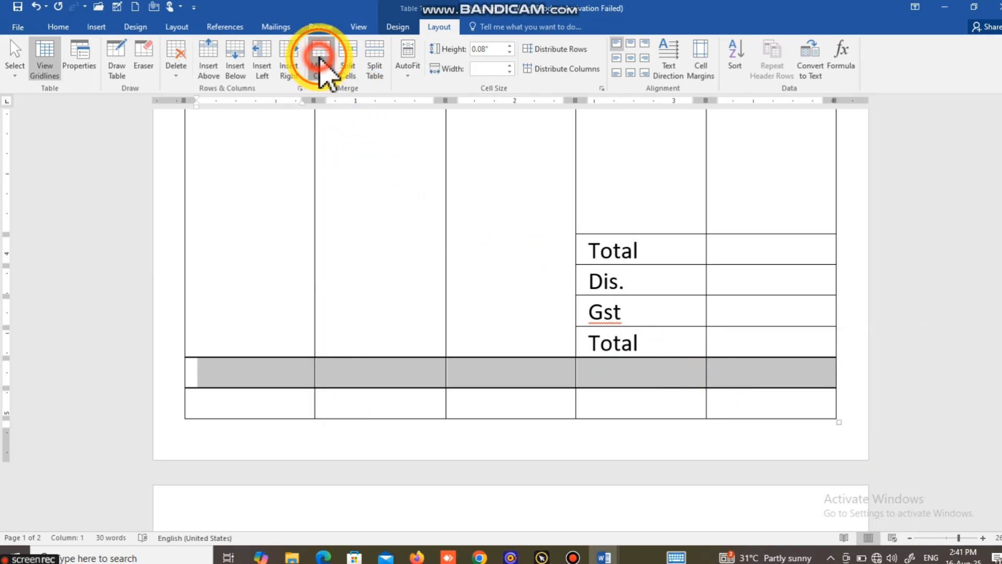
Step: Enter "In words" in the merged row below the item area
left_click(295, 376)
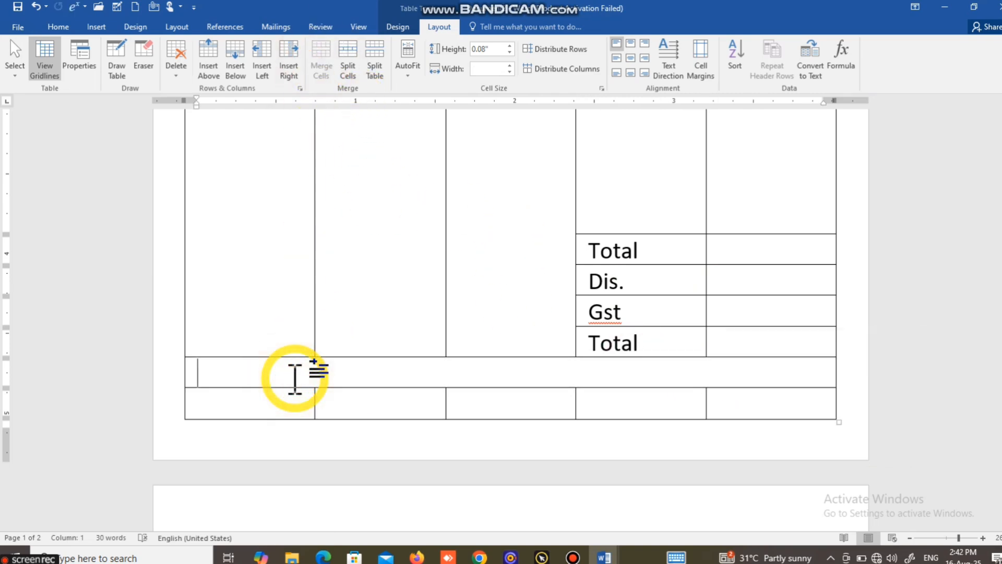
type("In words")
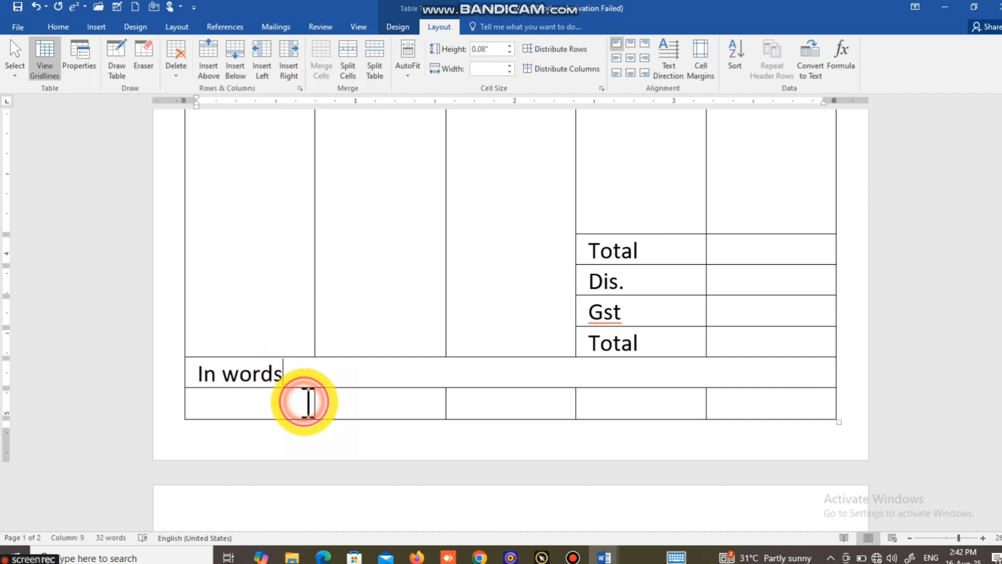
Step: Merge all cells of the last table row and enter "Signature" right-aligned in it
left_click_drag(305, 402, 741, 407)
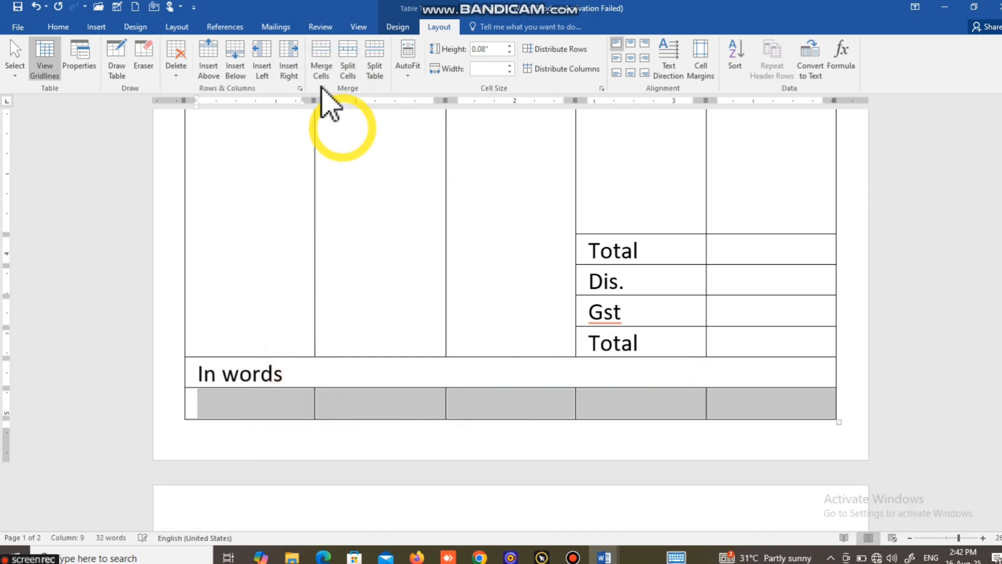
left_click(321, 67)
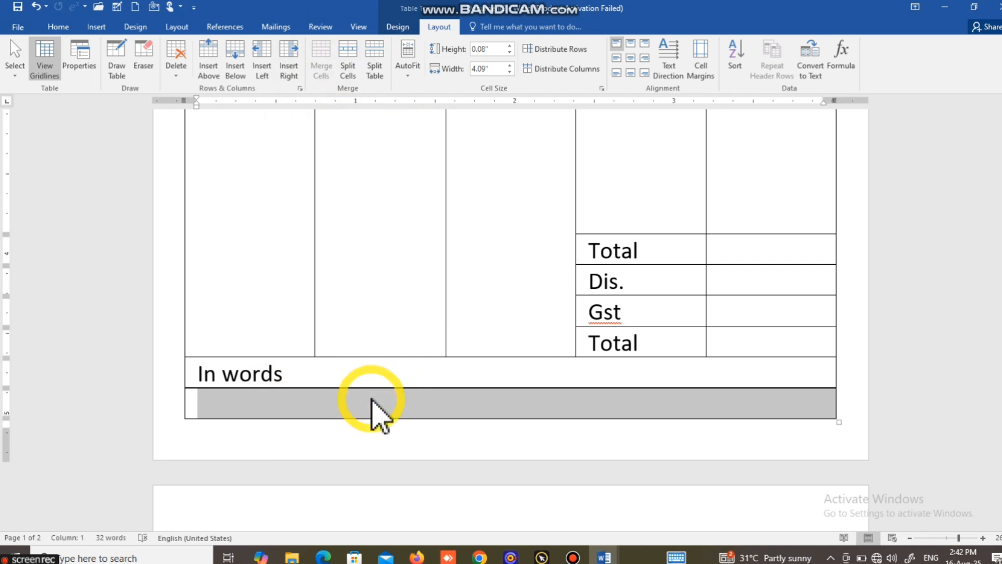
left_click(370, 400)
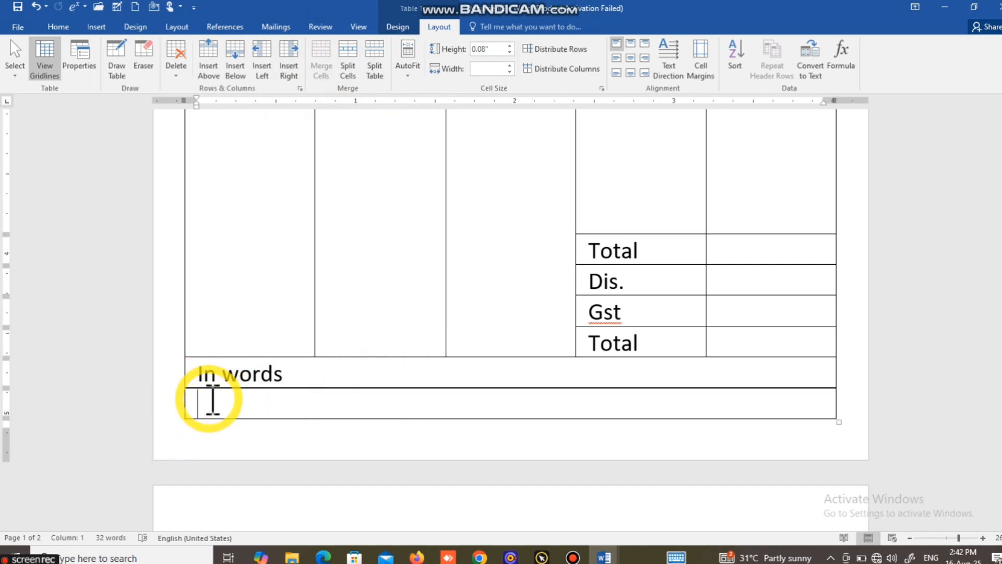
key("ctrl+l")
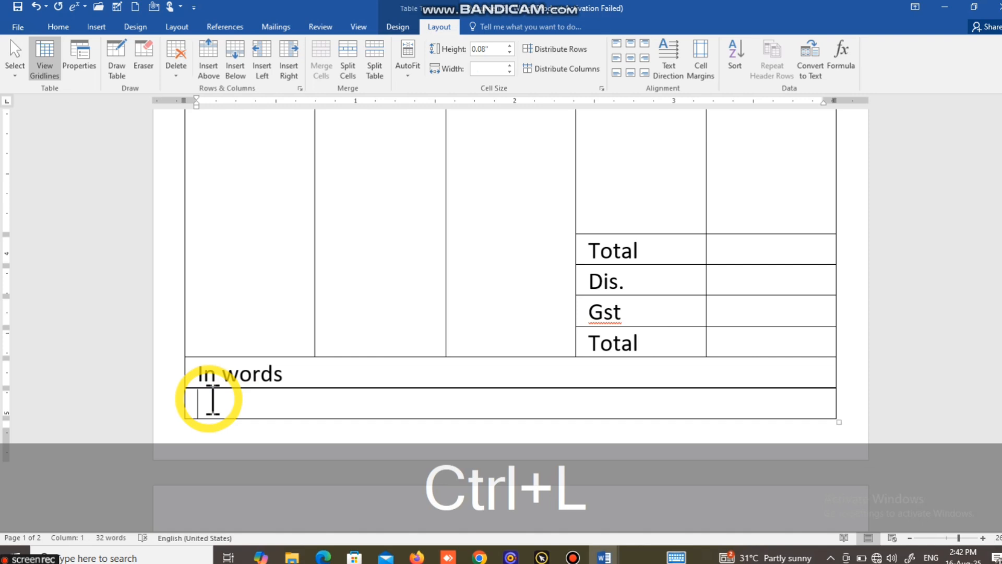
type("Signat")
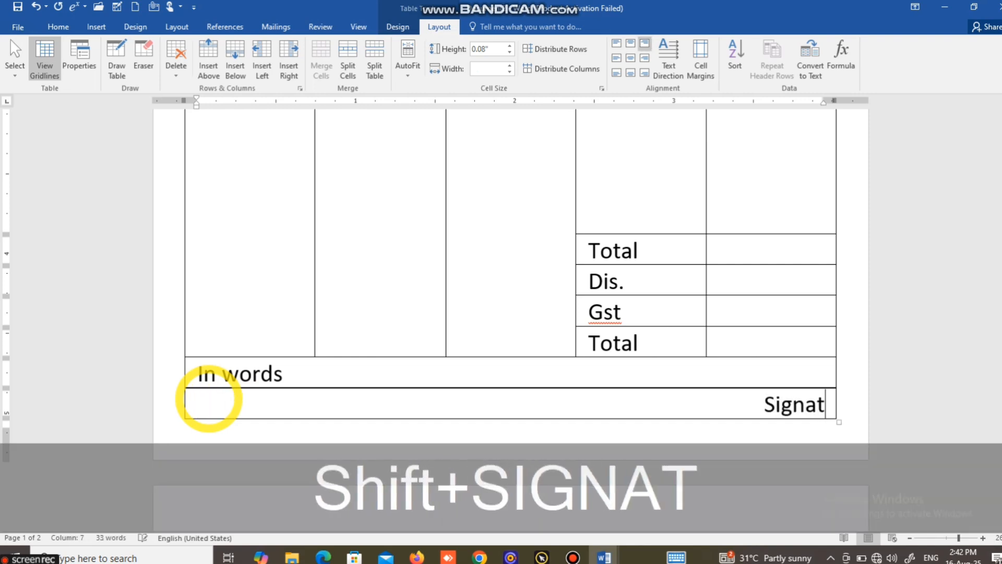
type("ure")
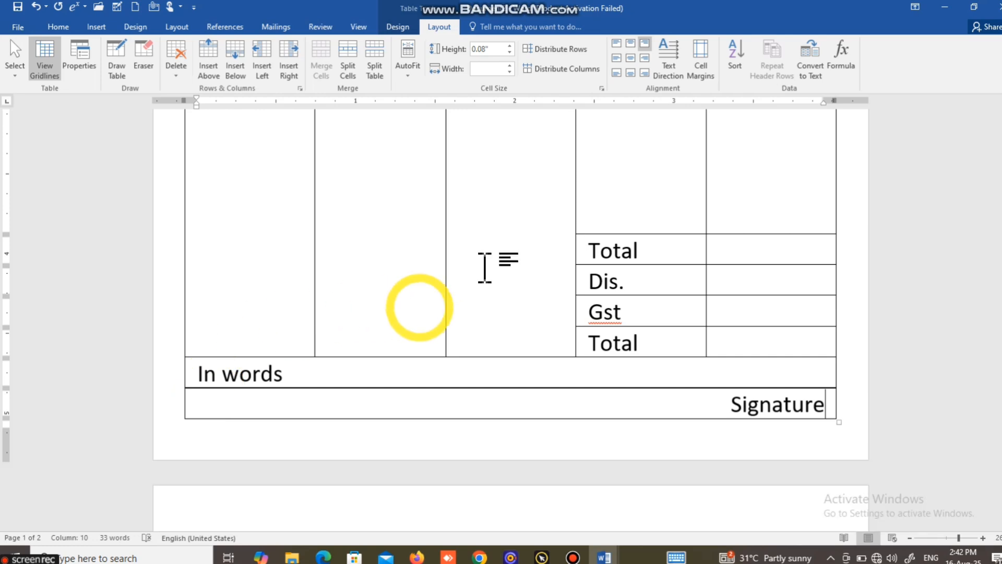
Step: Set the page colour to yellow
scroll(508, 259, "up", 10)
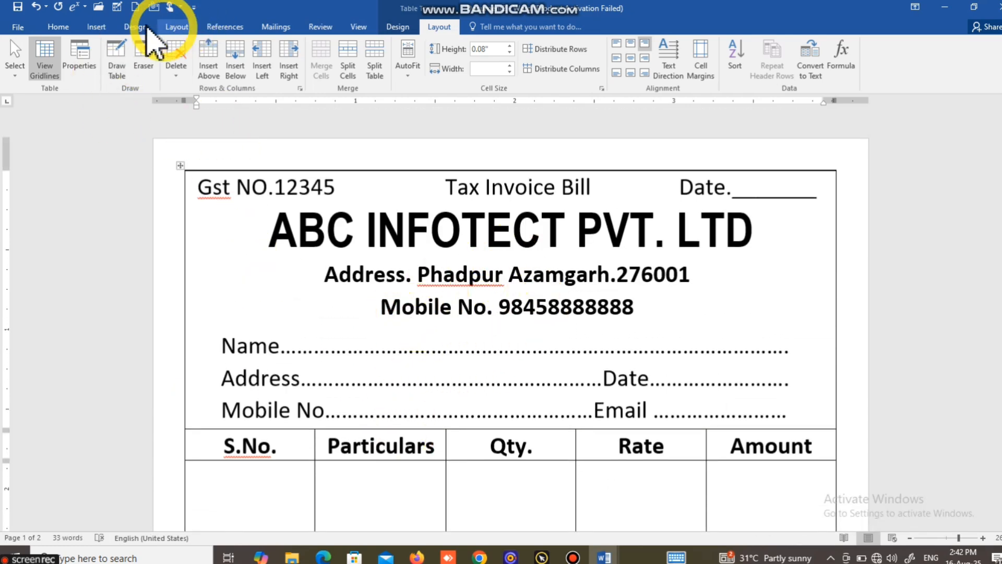
left_click(135, 27)
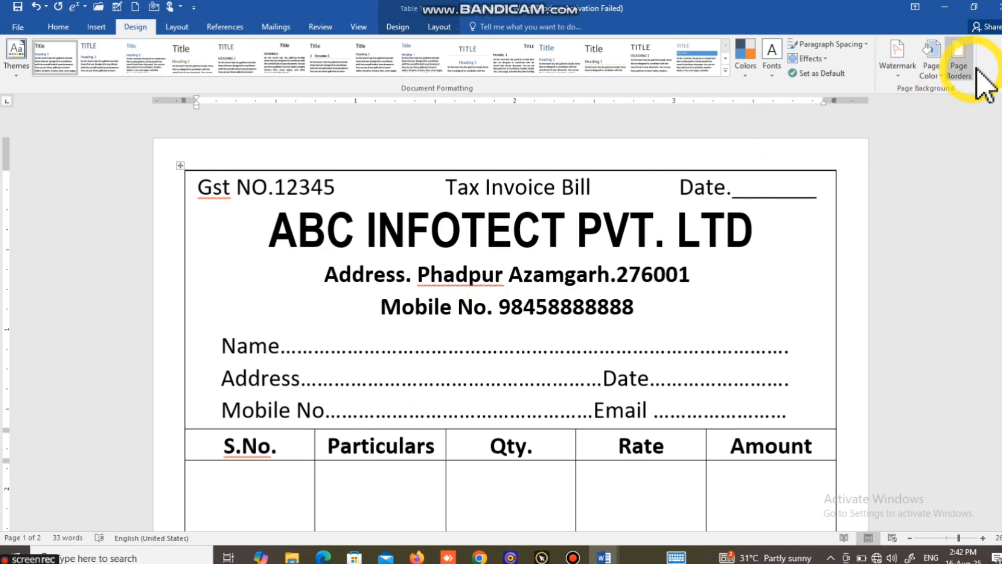
left_click(938, 76)
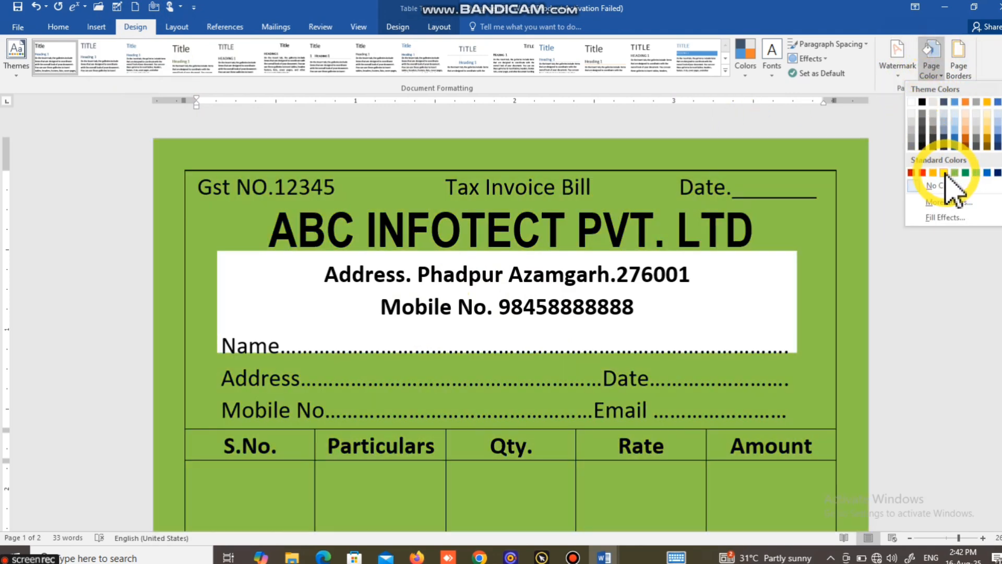
left_click(944, 173)
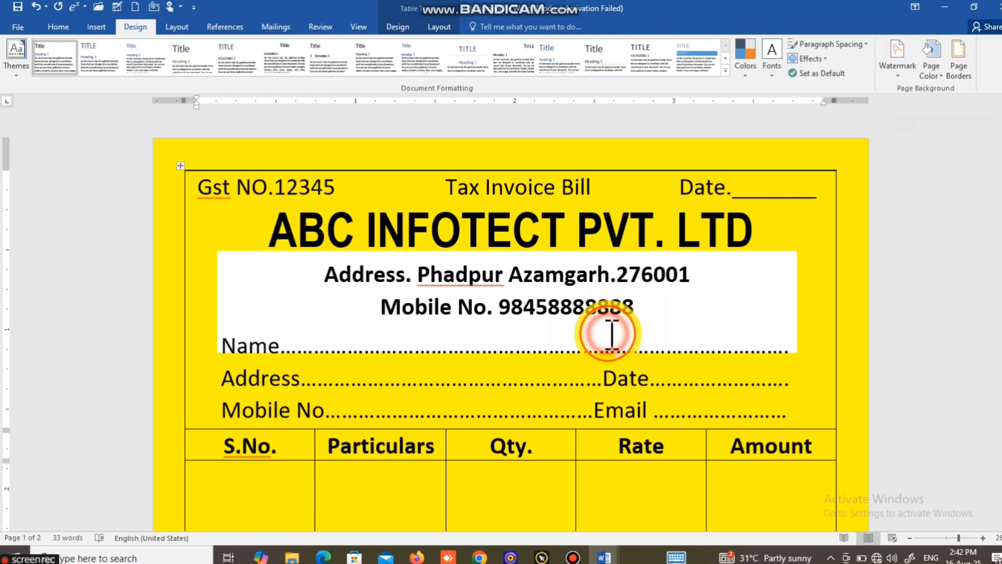
Step: Remove the fill from the text box containing the address, mobile number and customer fields
left_click(612, 334)
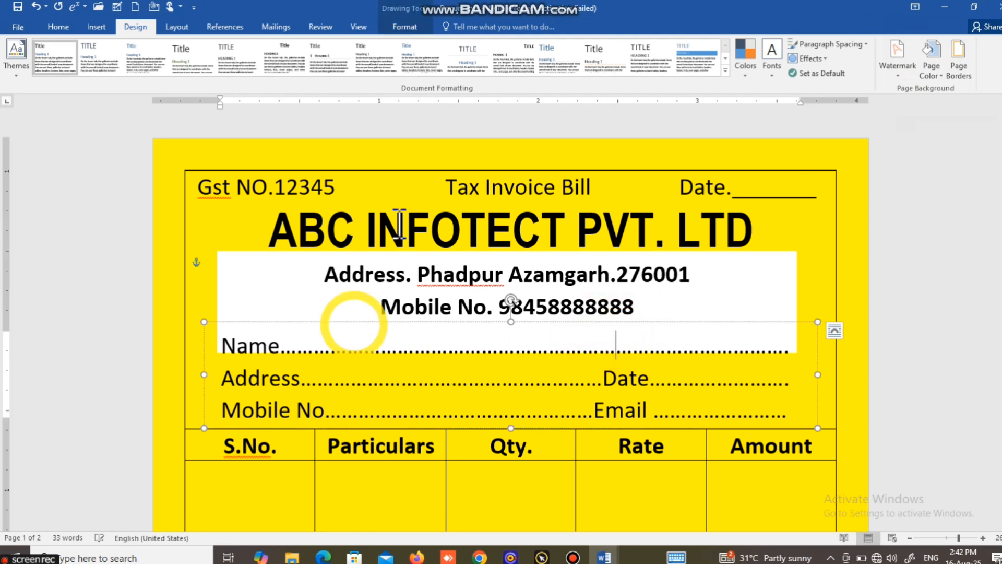
double_click(512, 269)
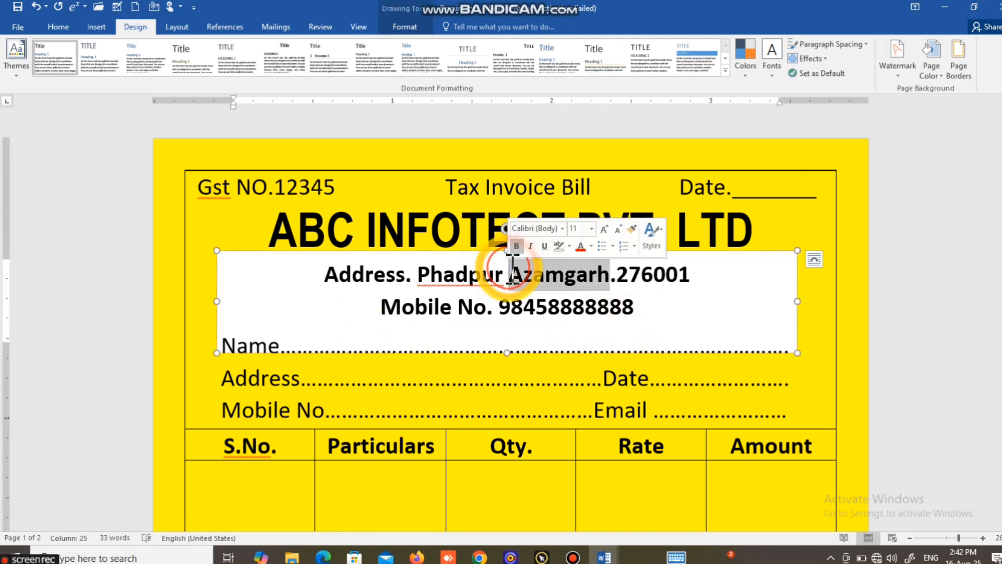
left_click(299, 250)
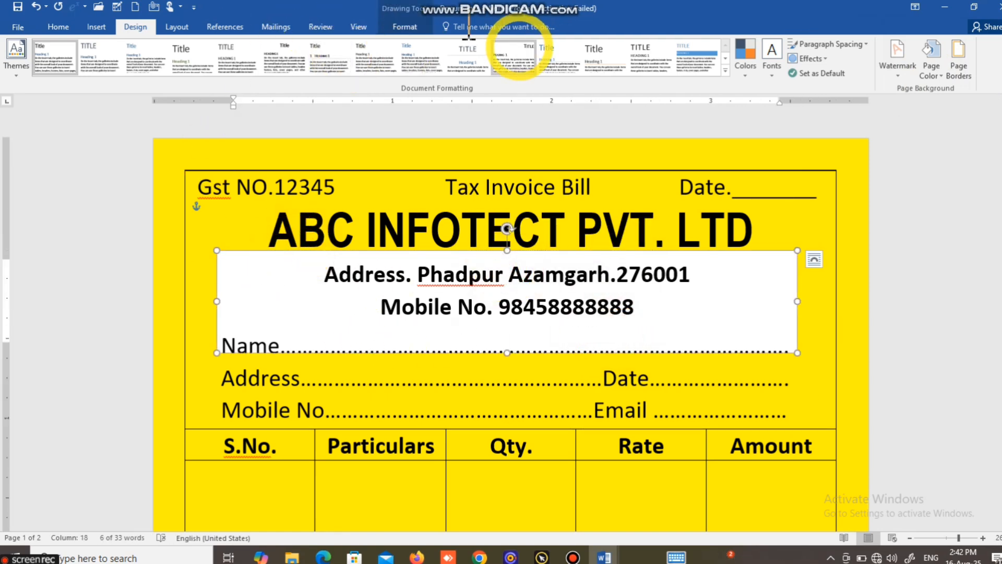
left_click(415, 29)
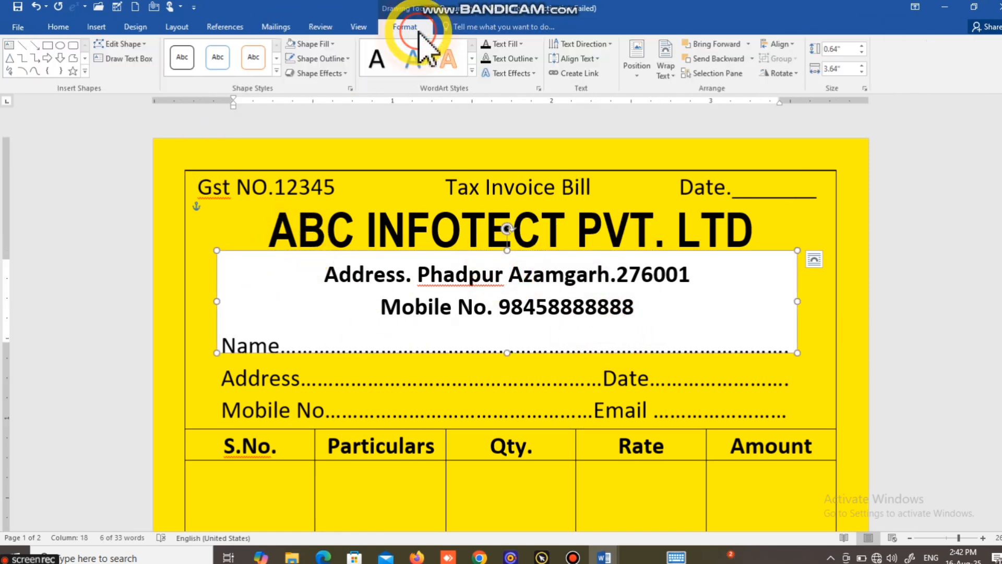
left_click(323, 47)
left_click(337, 163)
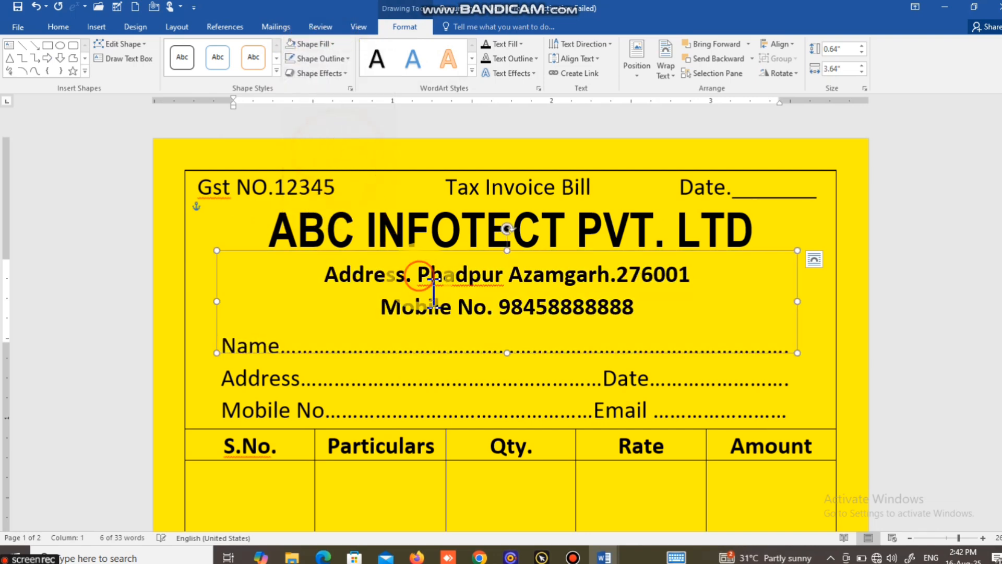
Step: Scroll through the whole bill to review the finished layout
scroll(425, 290, "down", 1)
scroll(434, 292, "down", 9)
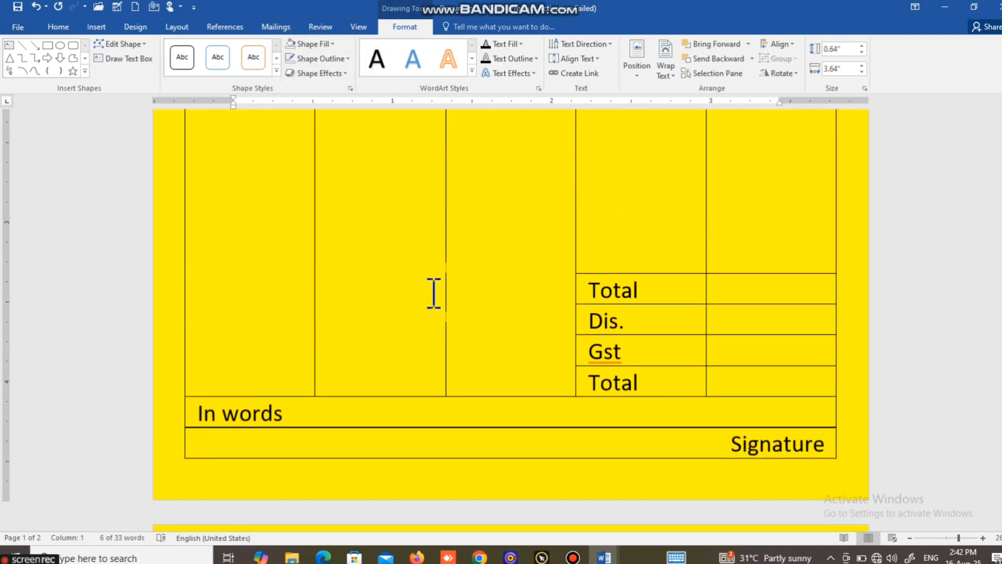
scroll(573, 271, "up", 3)
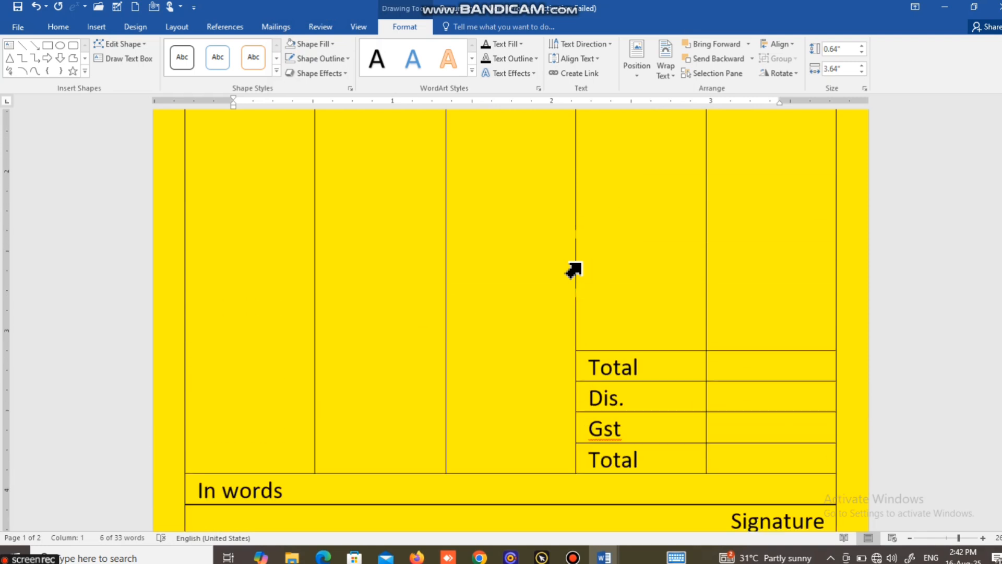
scroll(573, 270, "down", 3)
left_click(717, 335)
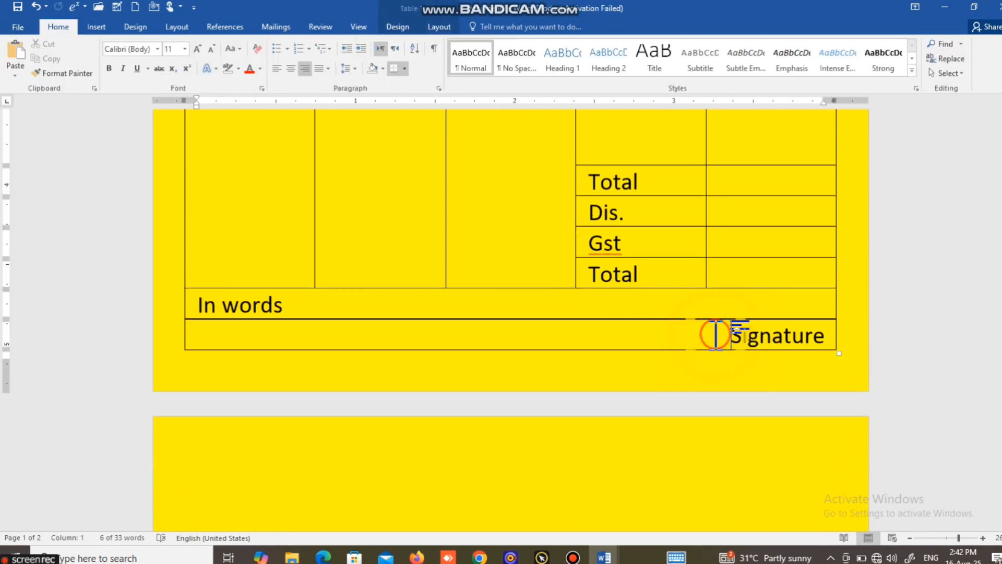
scroll(573, 264, "up", 6)
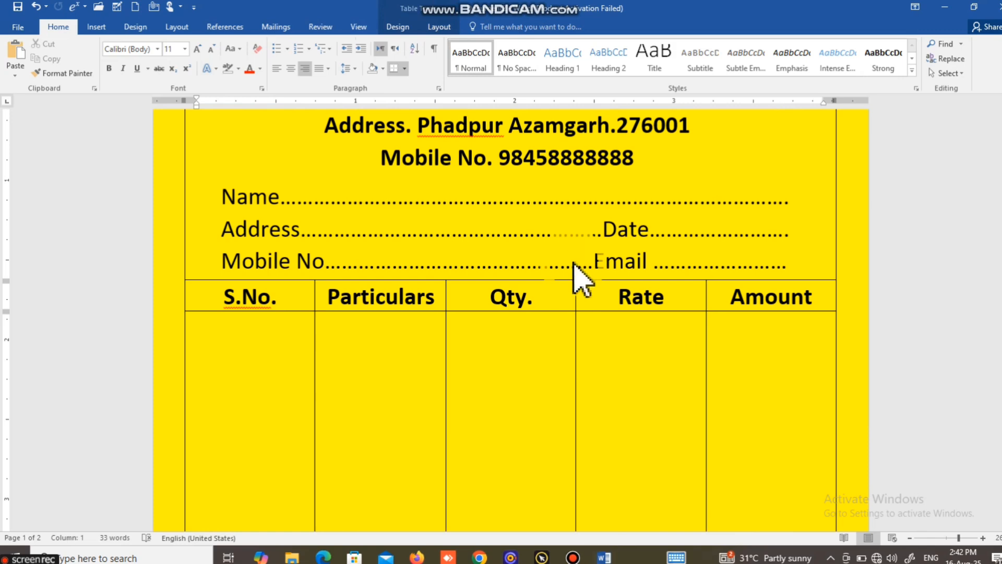
scroll(582, 276, "up", 2)
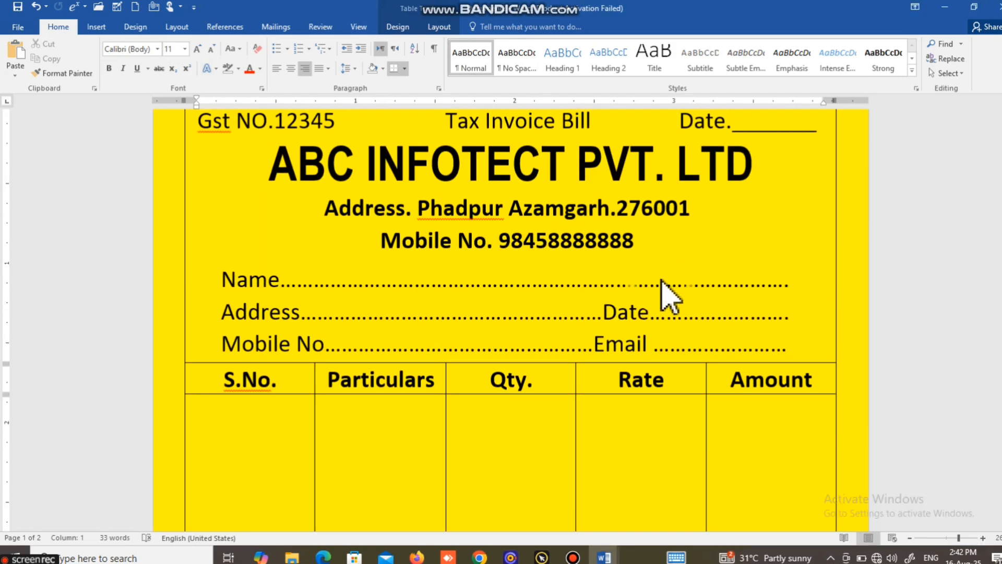
scroll(665, 280, "down", 3, "ctrl")
scroll(664, 280, "down", 1, "ctrl")
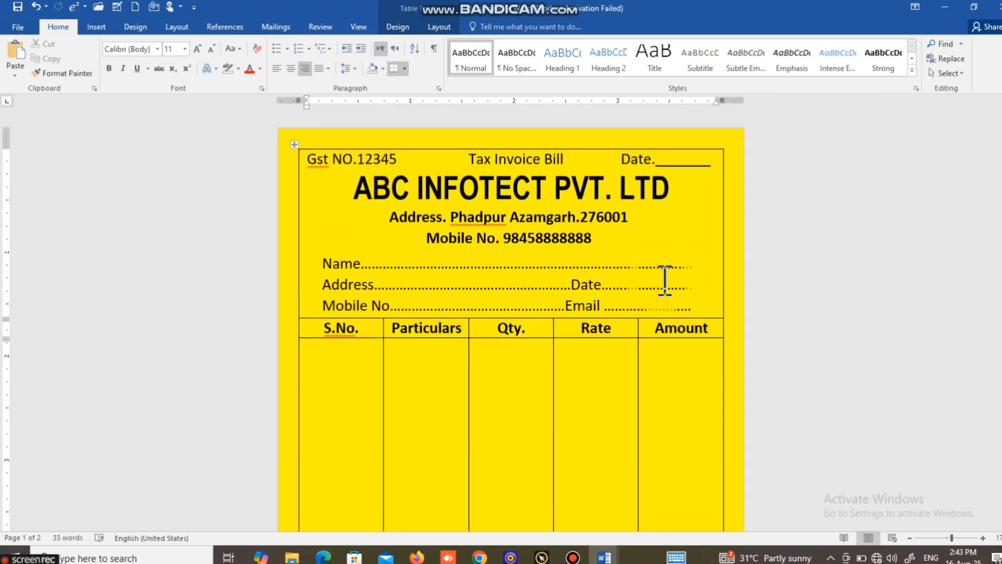
scroll(664, 280, "down", 2)
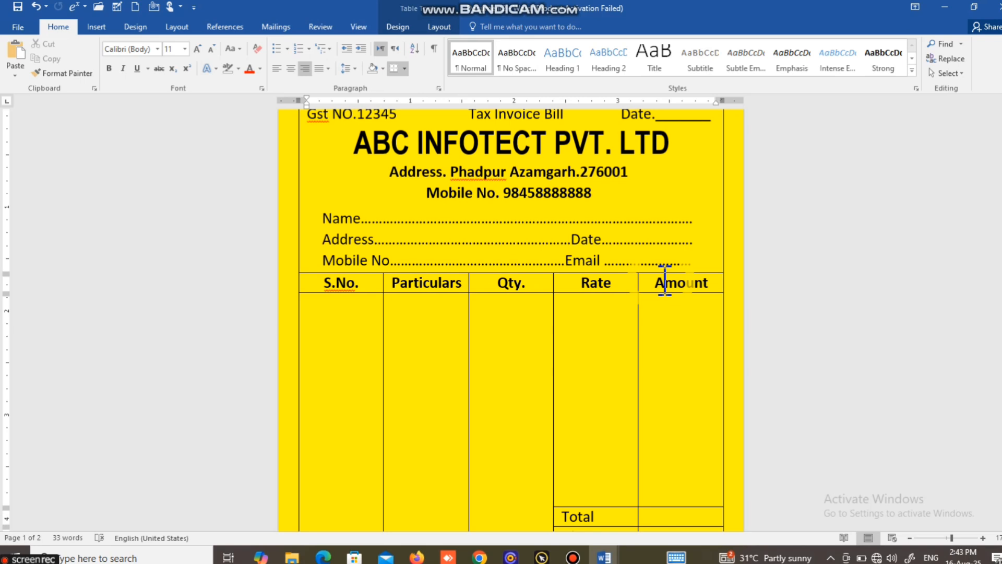